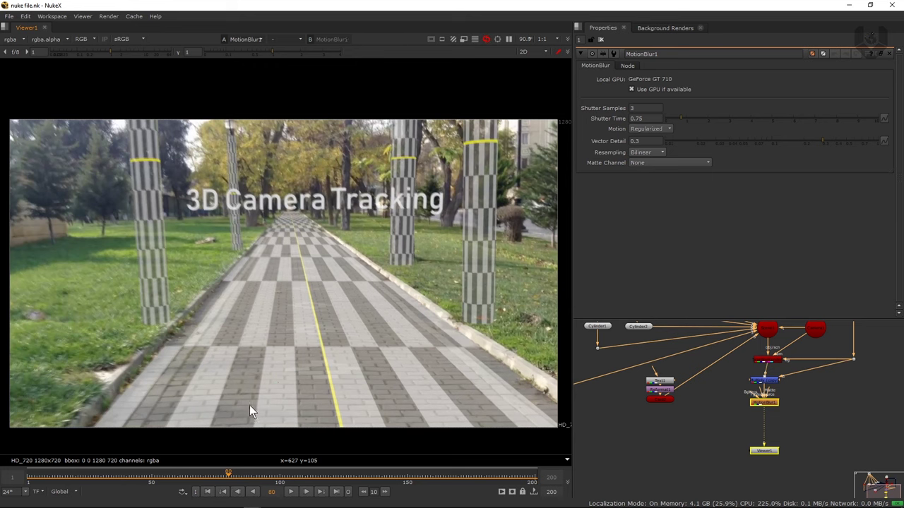
Play and scrub through the finished 3D camera tracking composite, then return to frame 1.
click(290, 491)
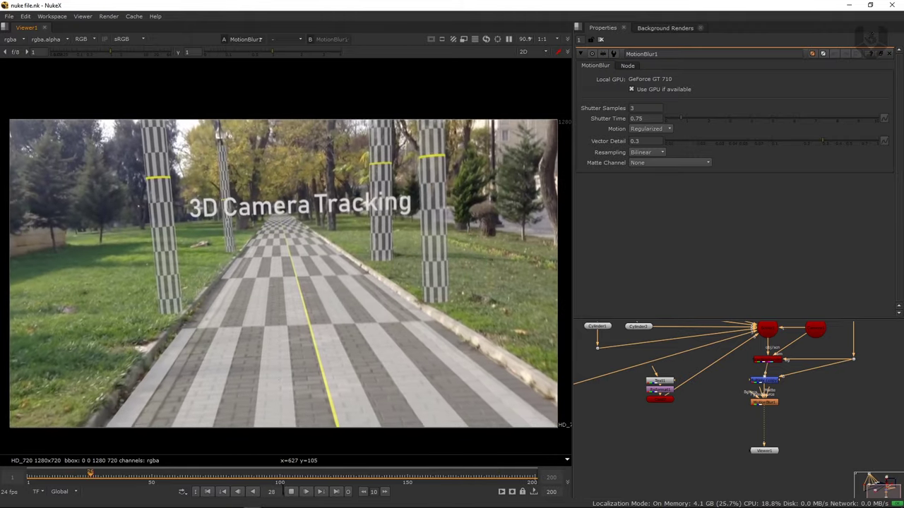
click(290, 492)
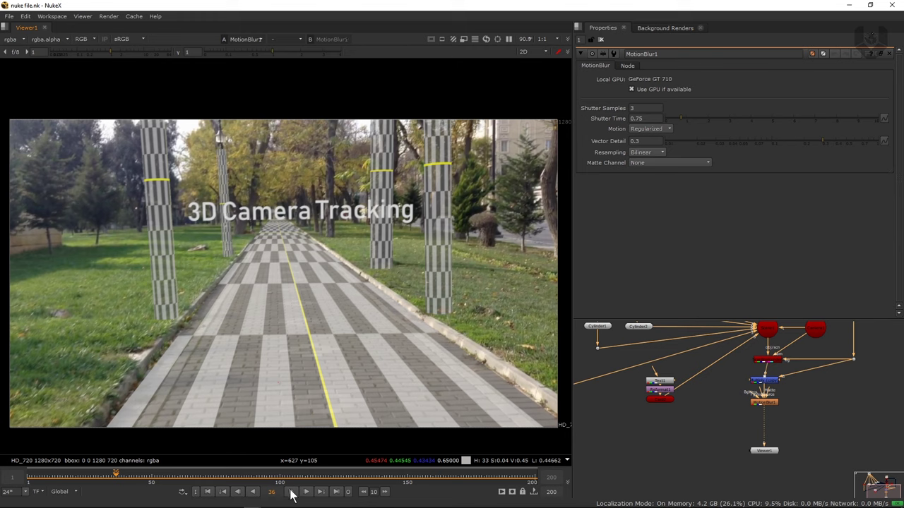
click(290, 492)
click(289, 492)
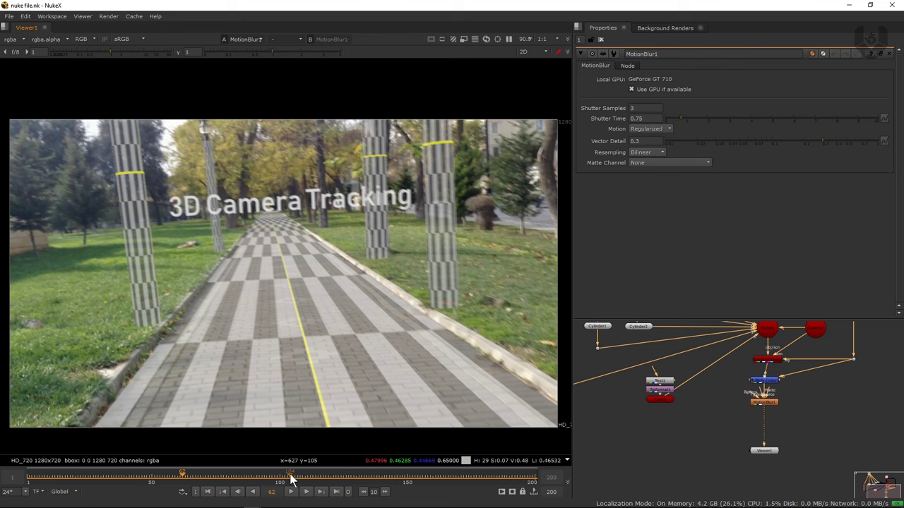
click(292, 492)
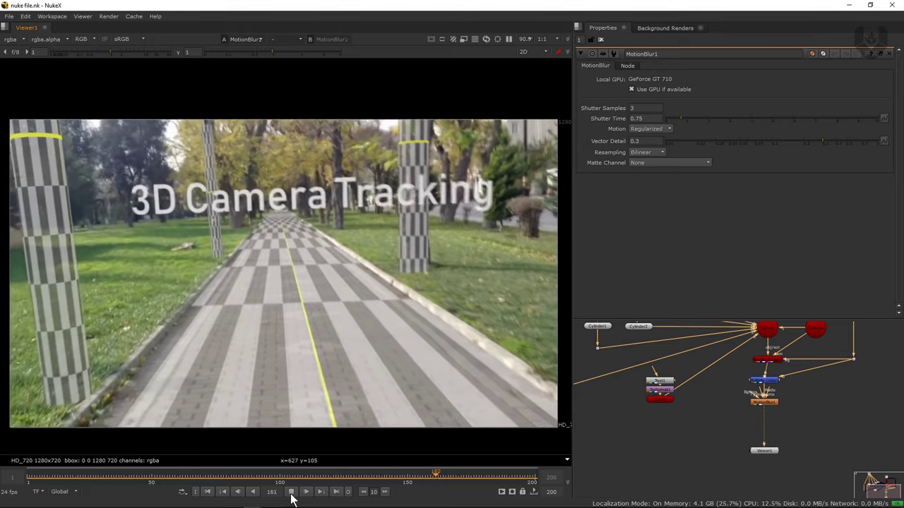
click(291, 495)
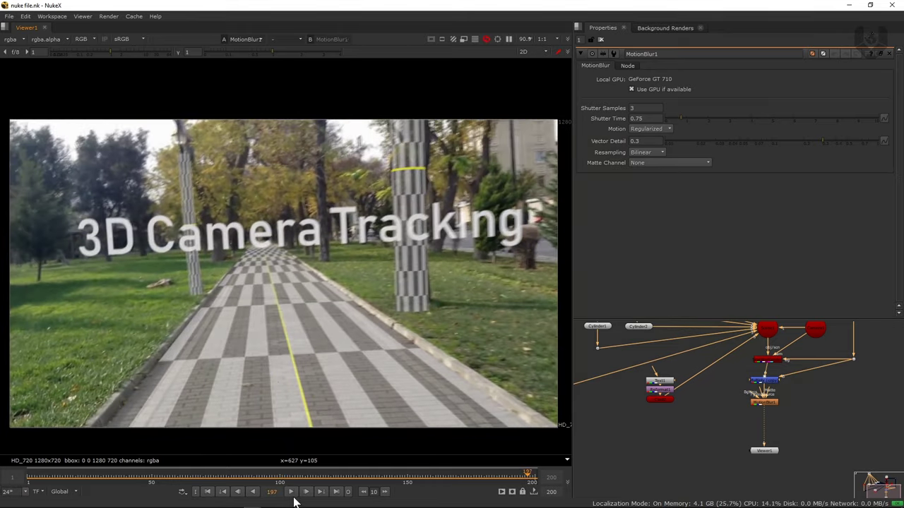
click(209, 492)
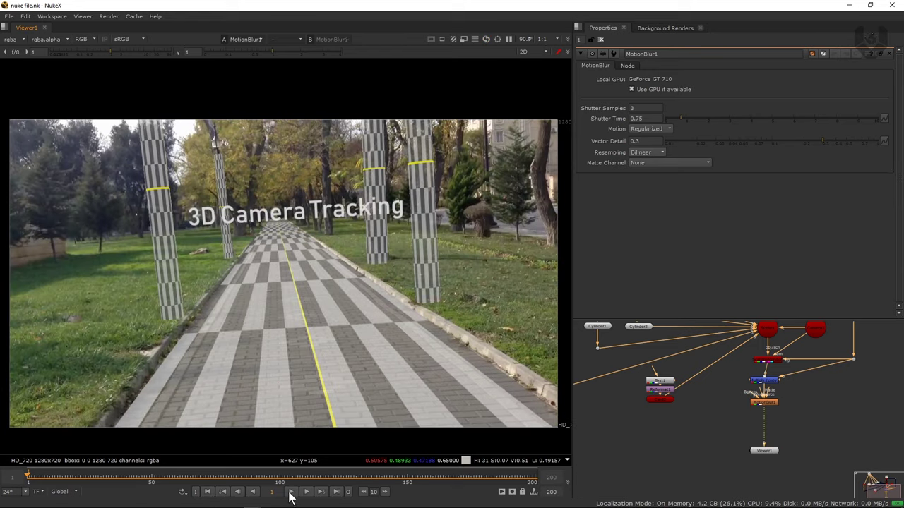
click(292, 494)
middle_drag(696, 381, 703, 417)
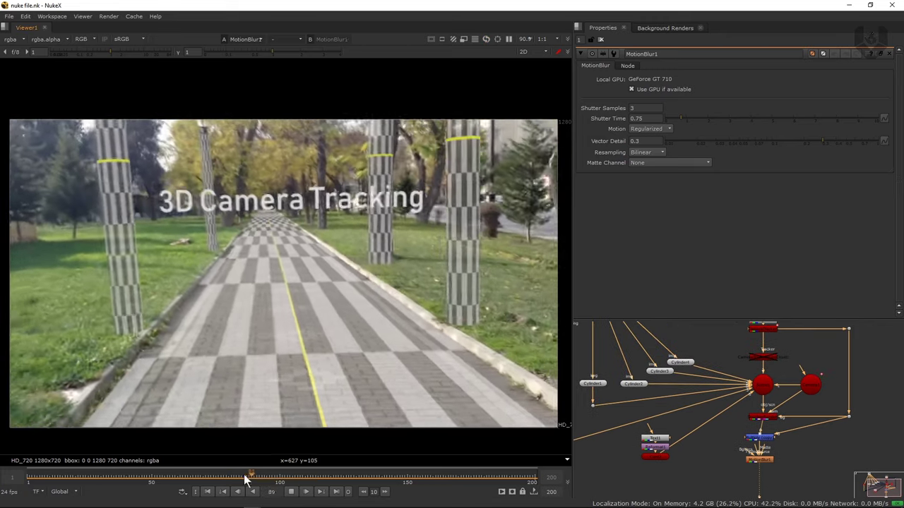
click(292, 494)
drag(299, 480, 241, 481)
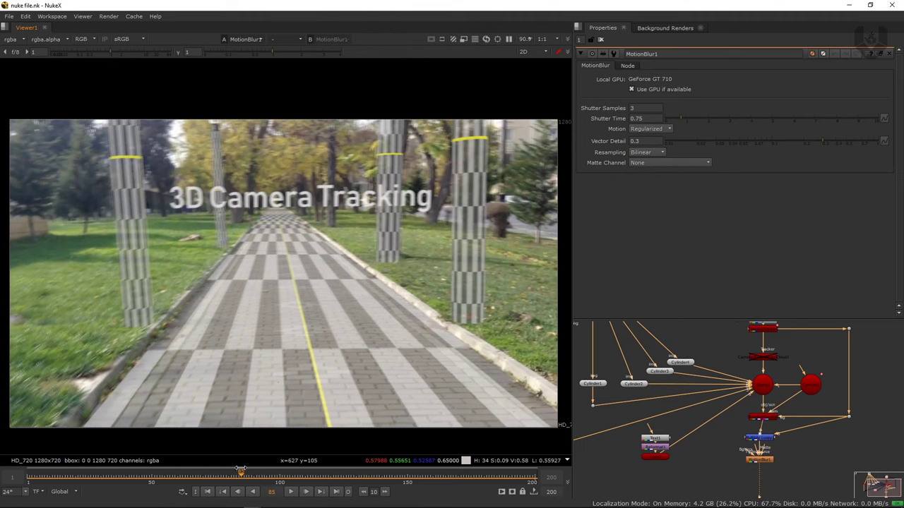
drag(240, 471, 149, 489)
click(209, 492)
Delete all the checkerboard, geometry, text, tracking, scene and render nodes, keeping only the Read1 footage and the viewer.
middle_drag(754, 374, 755, 395)
scroll(757, 410, down, 2)
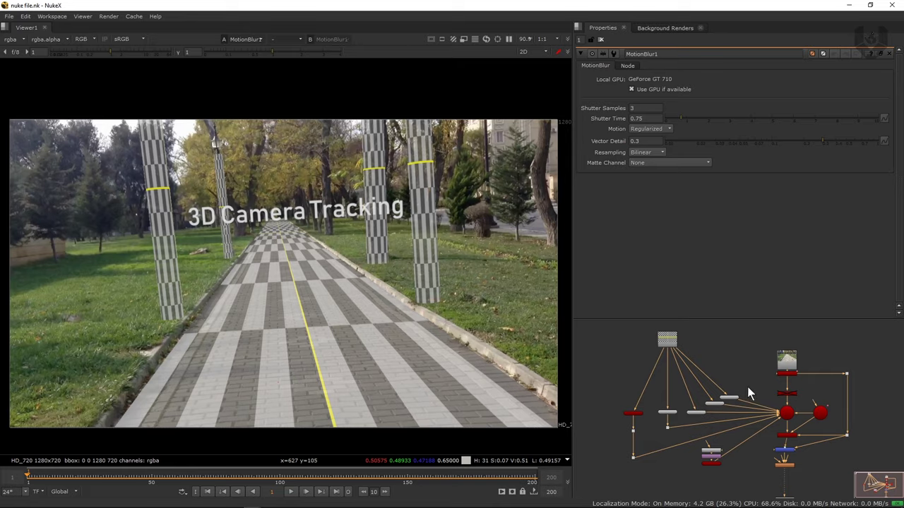
key(space)
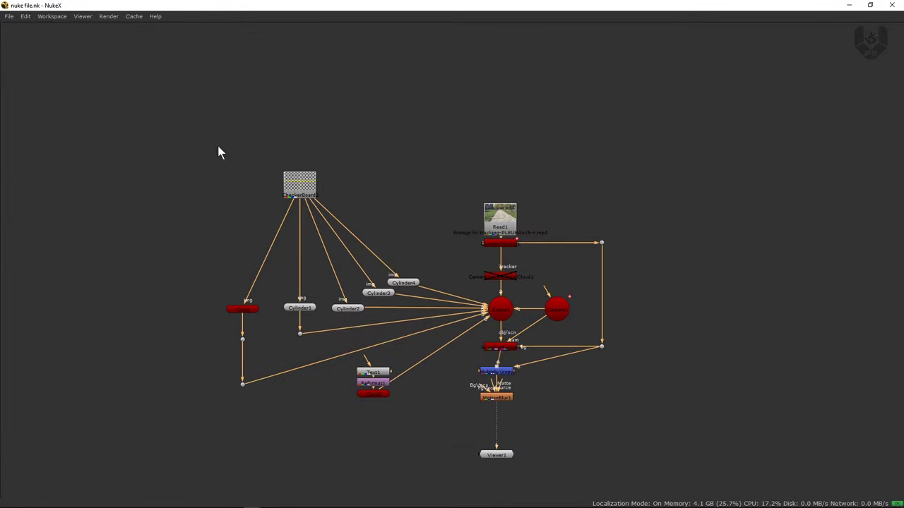
drag(213, 149, 491, 393)
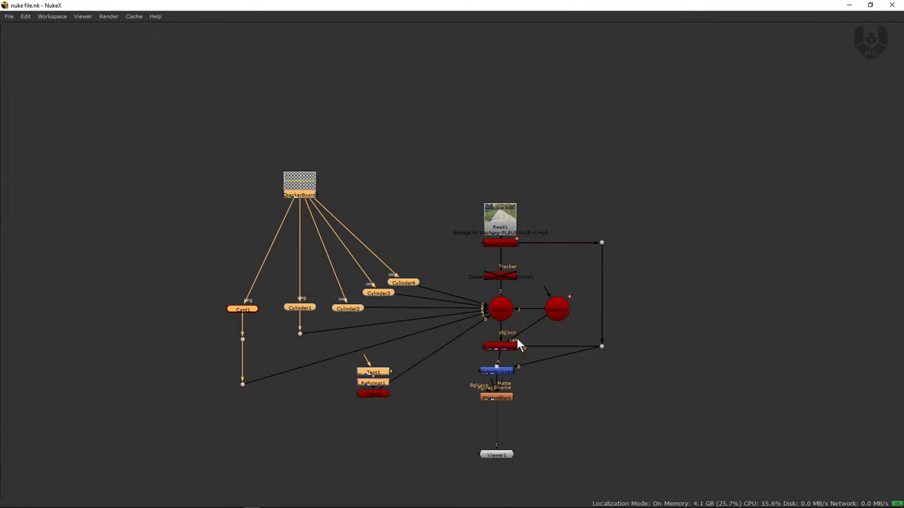
shift+drag(644, 232, 329, 415)
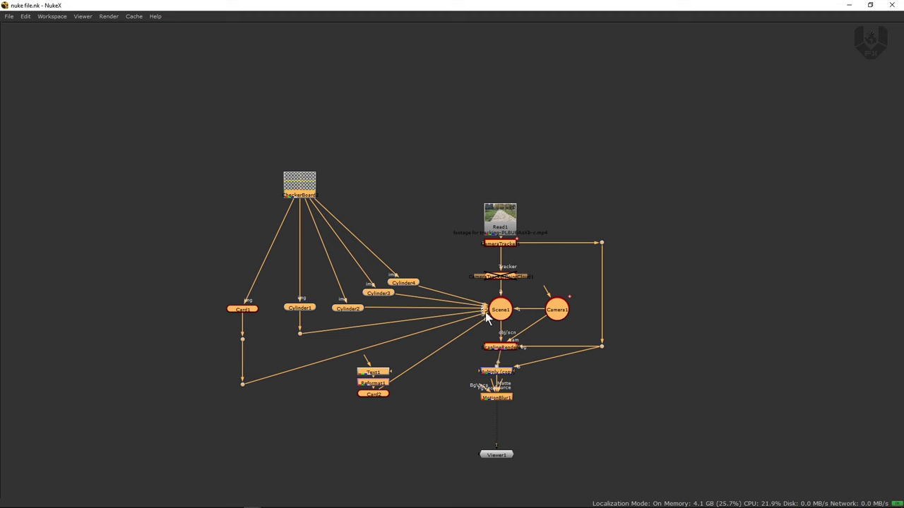
key(Delete)
key(space)
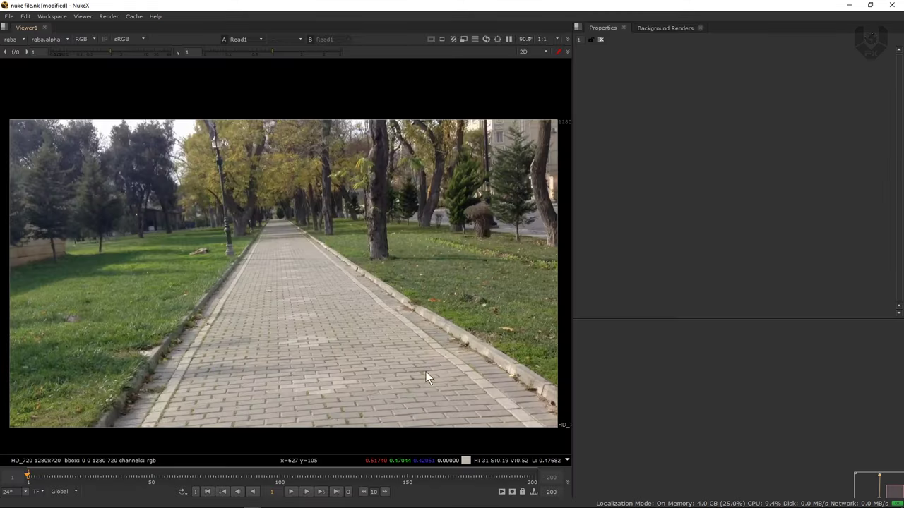
Open the Read1 footage node's properties and inspect the clip's file, format and full frame.
key(f)
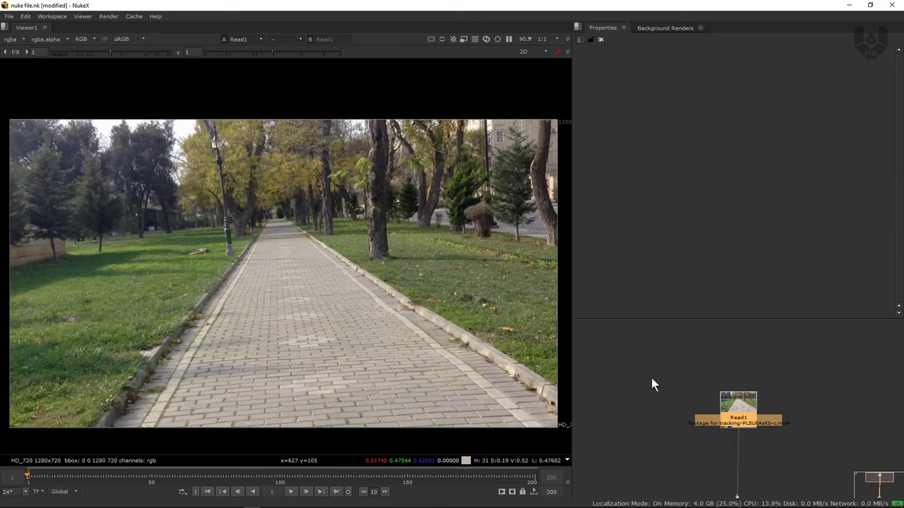
double_click(734, 409)
middle_drag(405, 354, 323, 334)
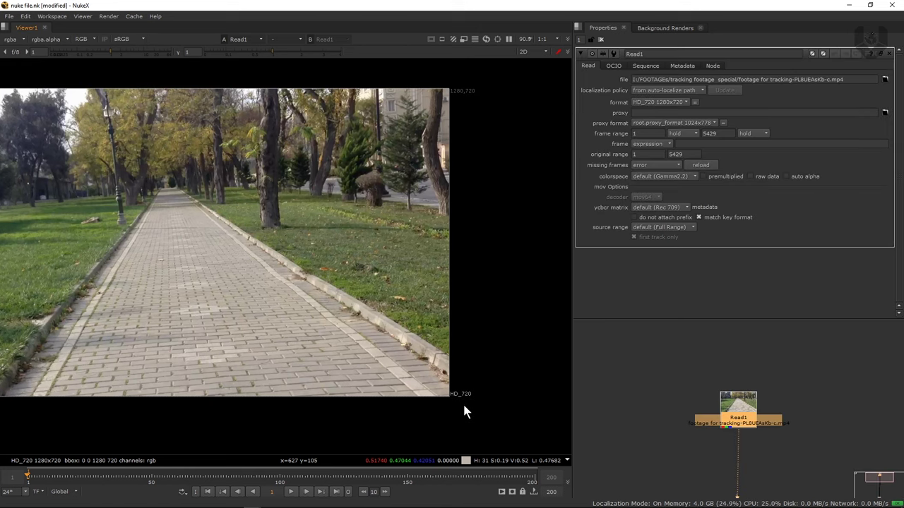
middle_drag(265, 352, 376, 383)
middle_click(378, 356)
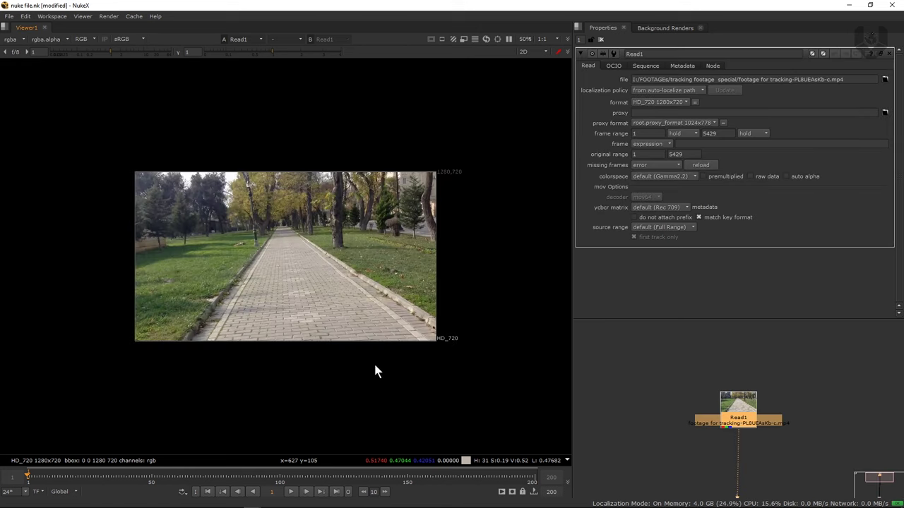
key(plus)
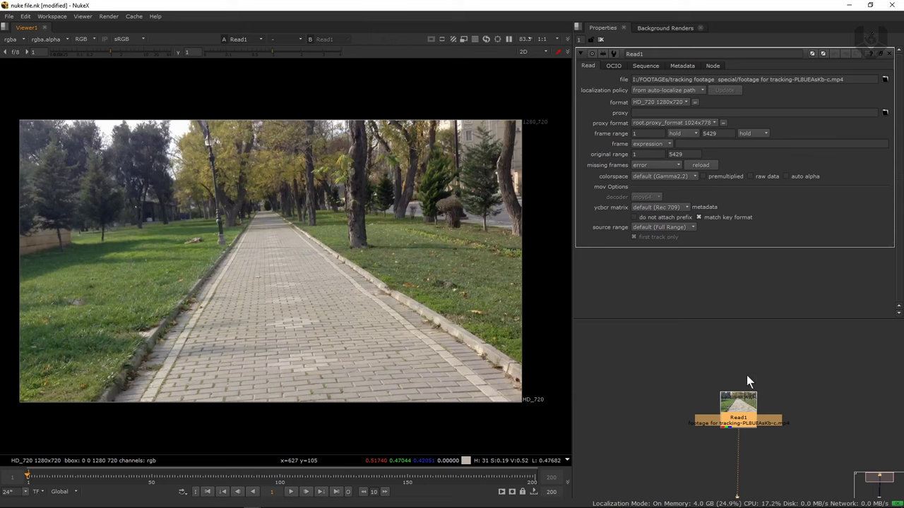
Open the project settings and check the frame range, frame rate and full size format.
drag(746, 415, 746, 379)
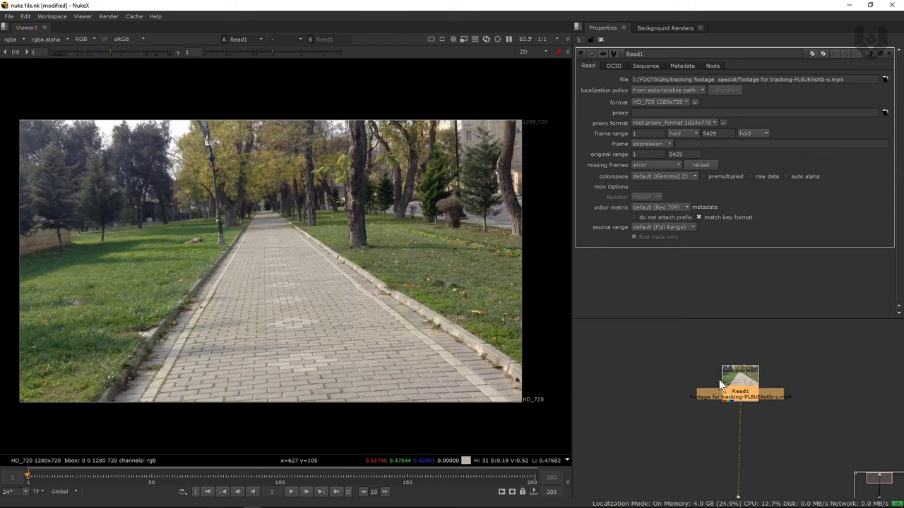
click(661, 402)
key(s)
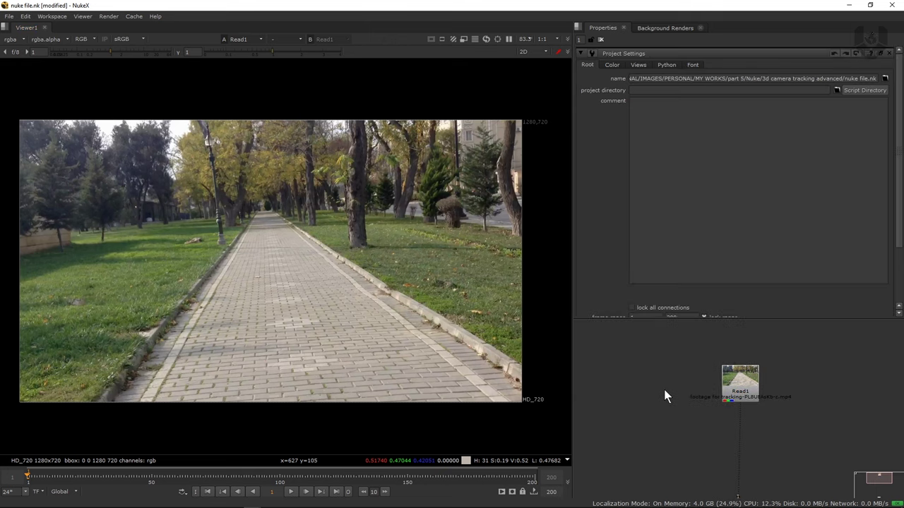
drag(897, 180, 899, 237)
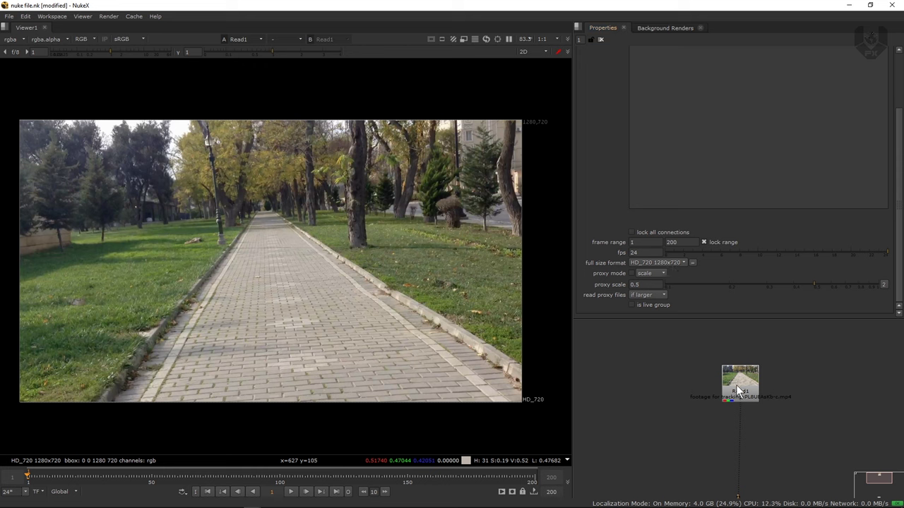
Add a CameraTracker node connected to the Read1 footage.
drag(756, 396, 755, 395)
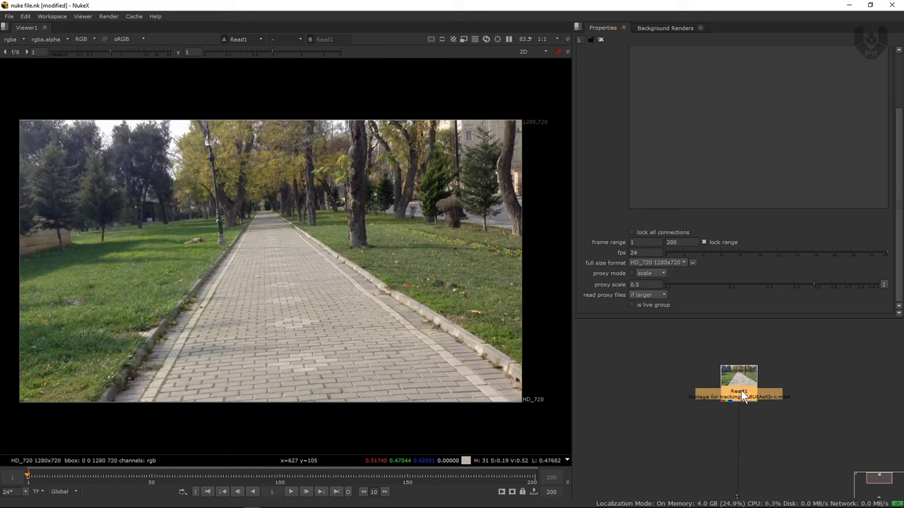
key(Tab)
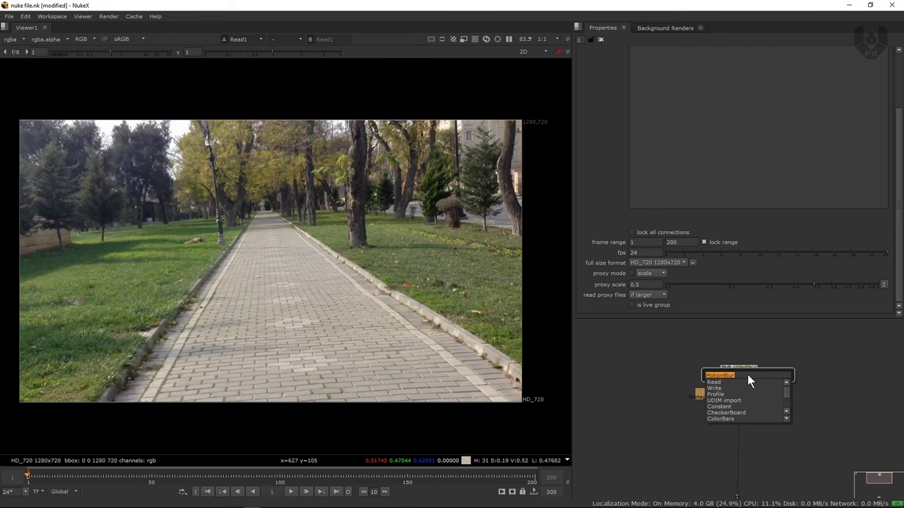
text(camera)
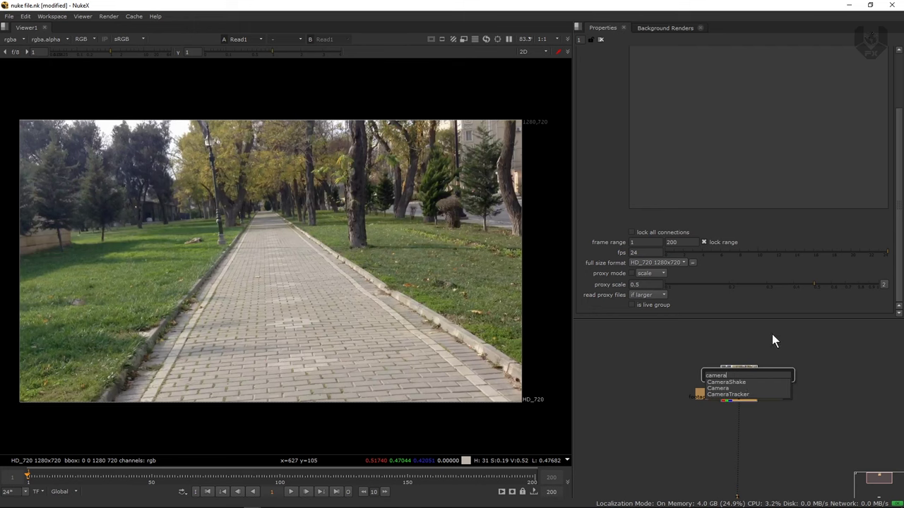
click(738, 395)
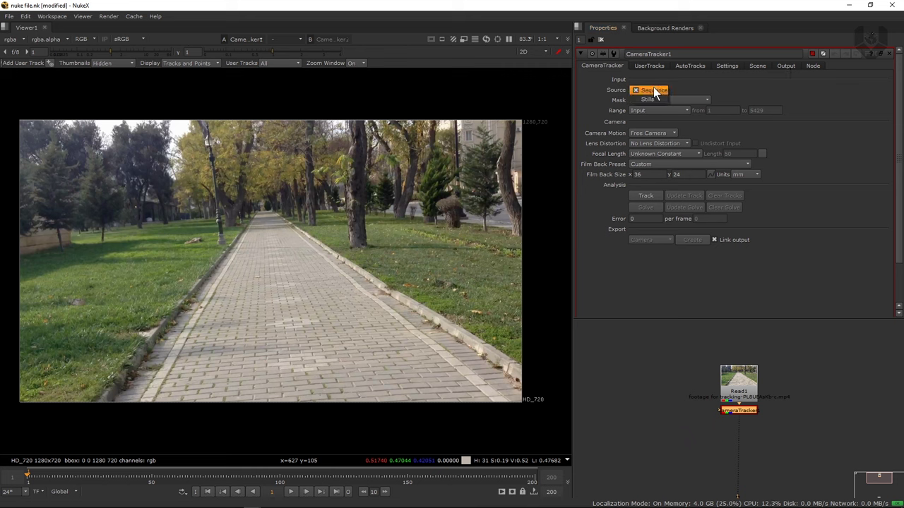
Examine the CameraTracker's source and mask options without changing them.
click(449, 185)
click(646, 99)
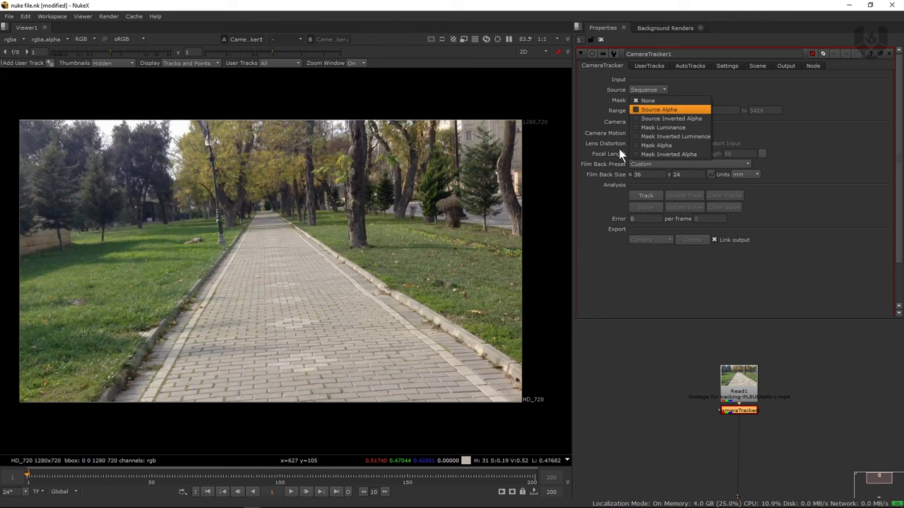
click(743, 107)
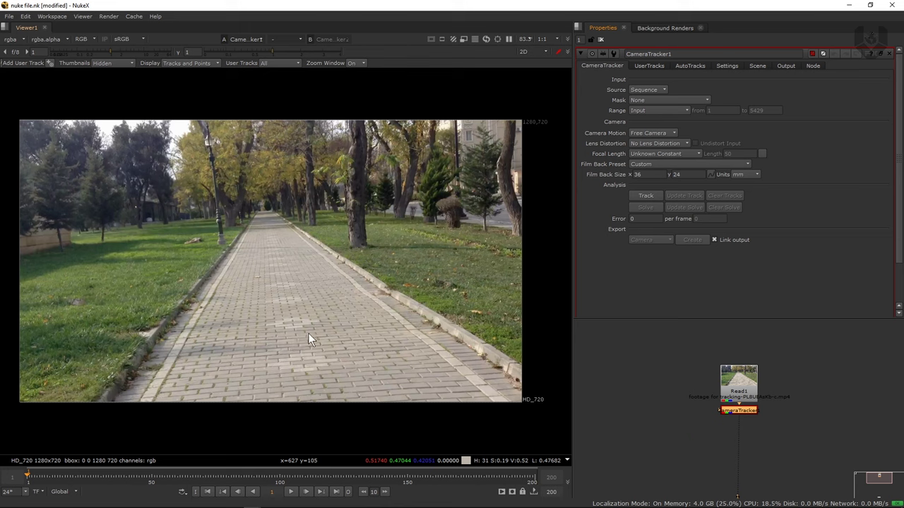
Space out the two nodes and insert a Roto node between Read1 and the CameraTracker.
drag(745, 410, 742, 433)
drag(743, 384, 738, 365)
click(786, 371)
key(o)
drag(800, 387, 737, 401)
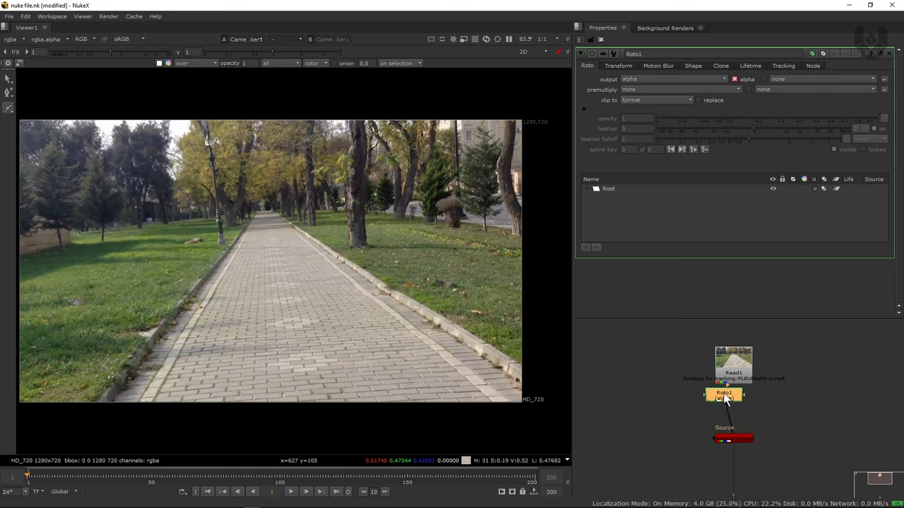
Enable Preview Features in the CameraTracker's settings and inspect the detected points on the footage.
click(738, 437)
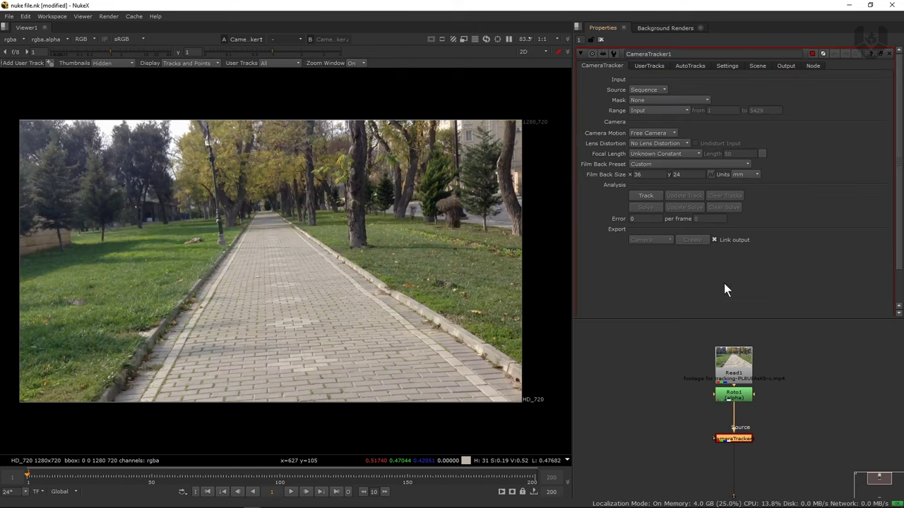
click(717, 65)
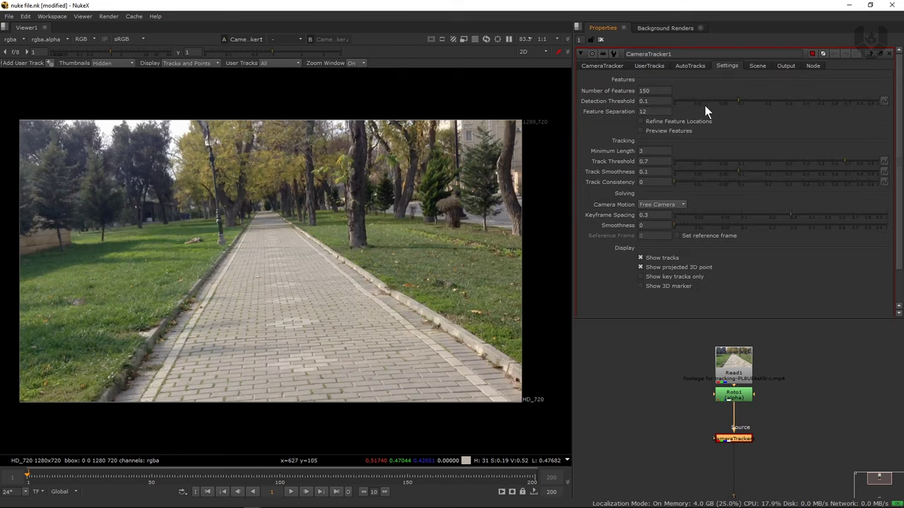
click(640, 131)
scroll(250, 278, up, 3)
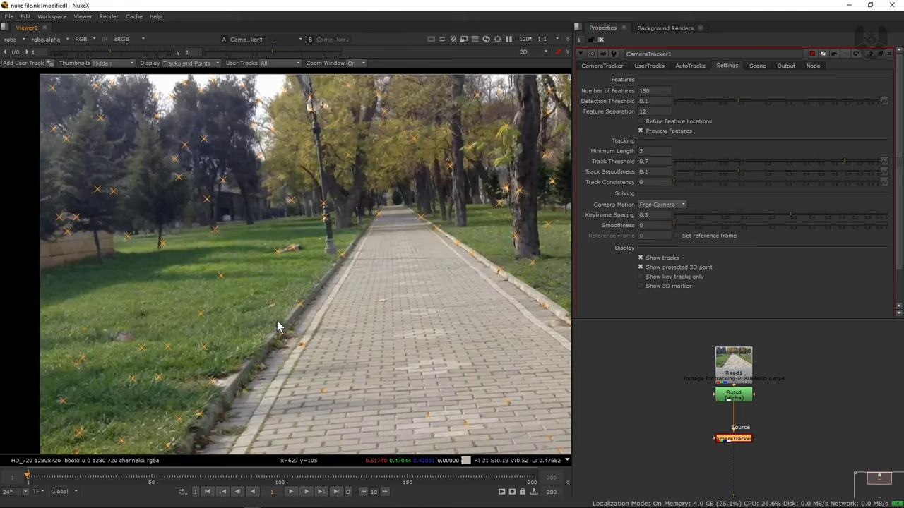
Draw a closed eight-point Bezier shape around the middle of the brick path in the Roto node.
double_click(738, 396)
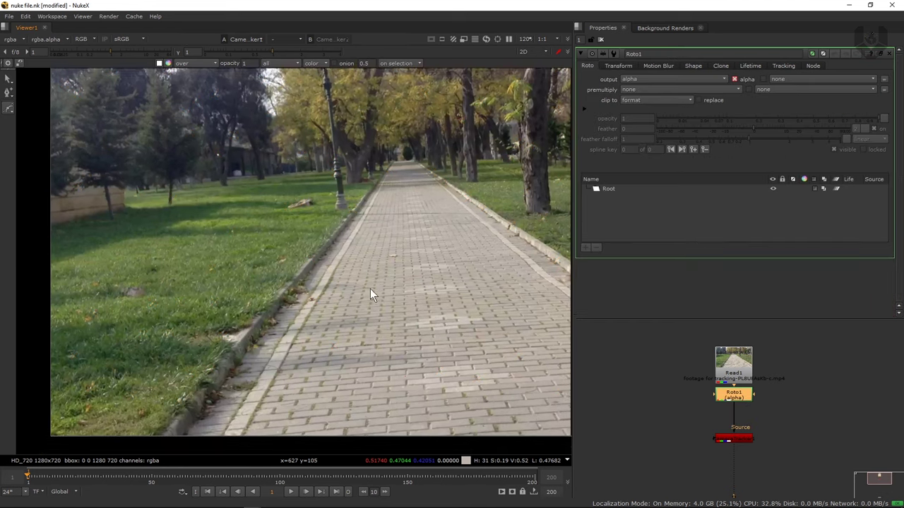
scroll(367, 288, up, 2)
click(418, 216)
click(358, 247)
click(334, 311)
click(355, 360)
click(407, 363)
click(488, 332)
click(497, 269)
click(463, 228)
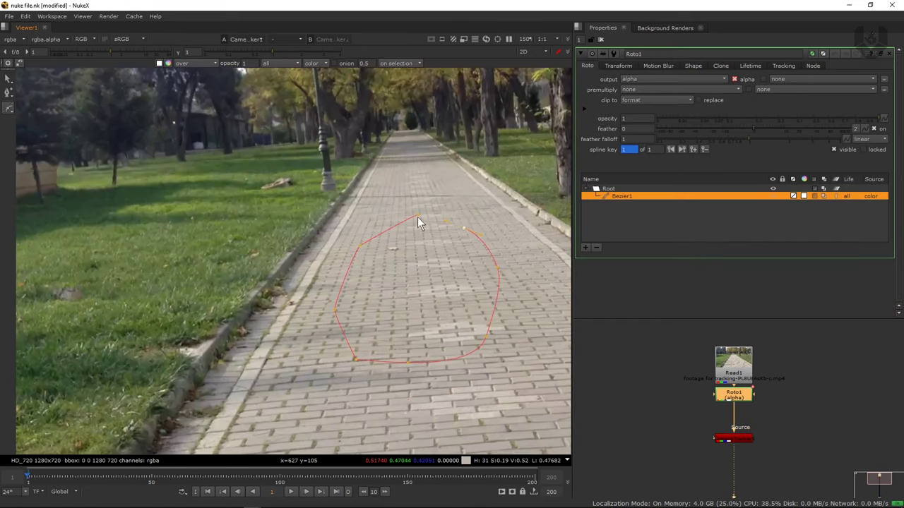
click(418, 216)
middle_drag(401, 301, 370, 299)
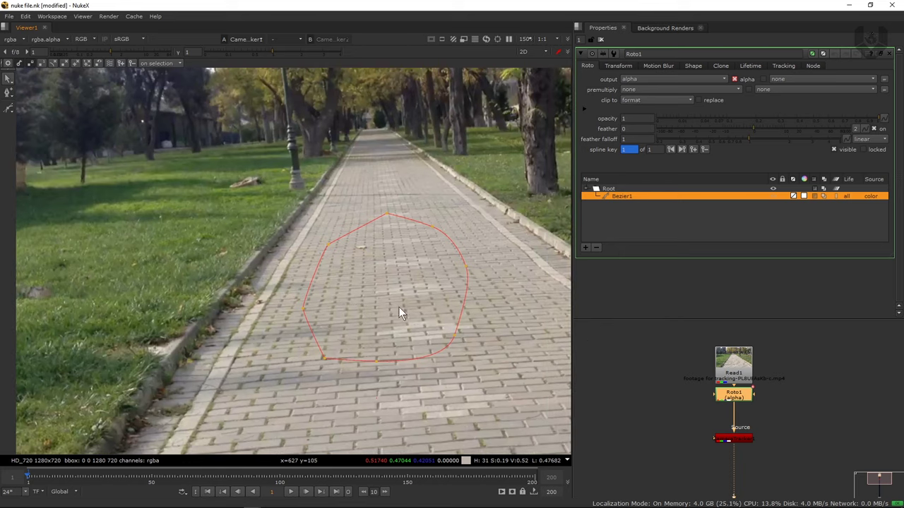
Set the CameraTracker's mask to Source Inverted Alpha and inspect where the preview features fall on the brick path.
double_click(742, 439)
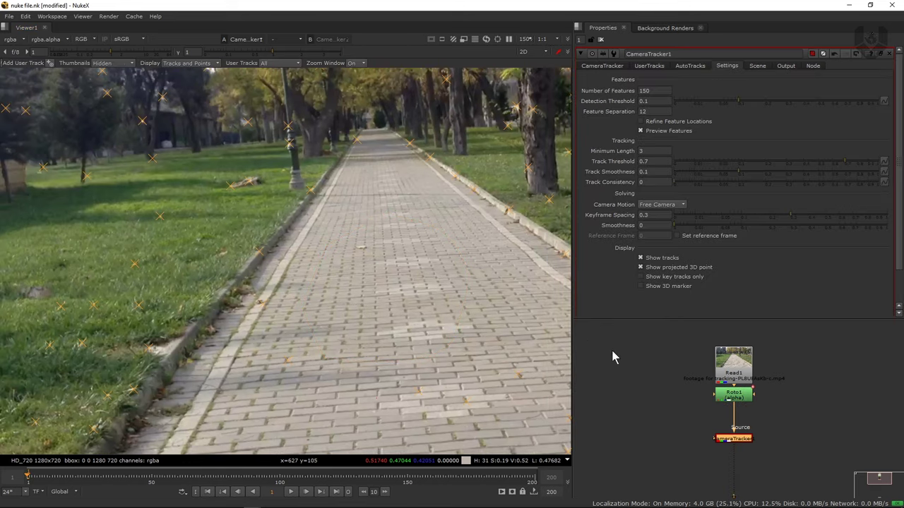
click(616, 68)
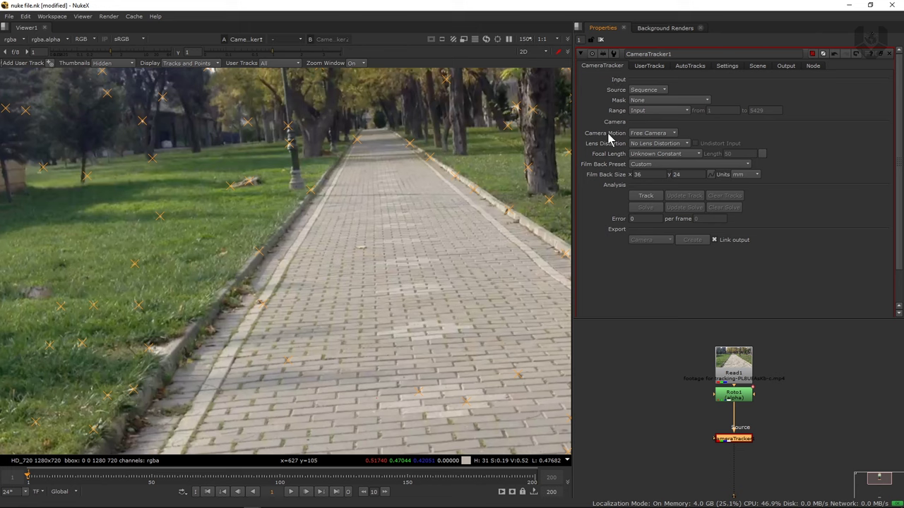
click(643, 103)
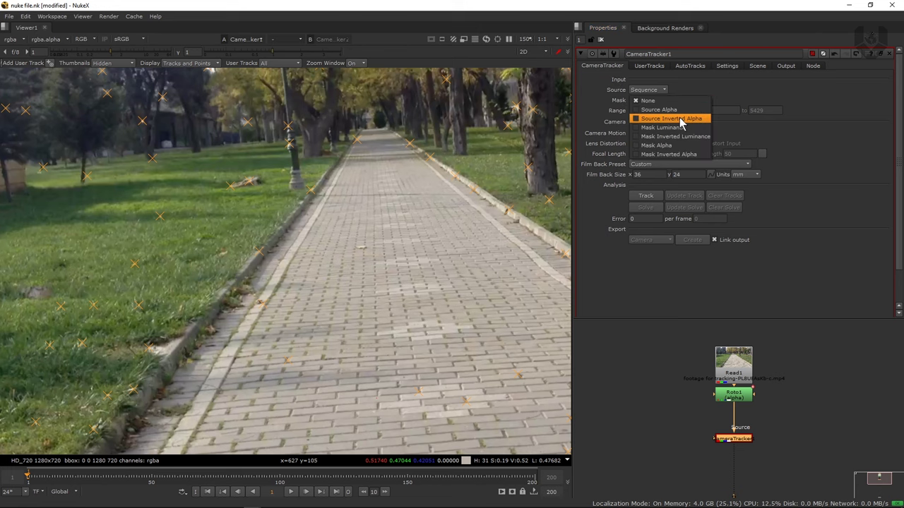
click(670, 118)
scroll(348, 275, up, 4)
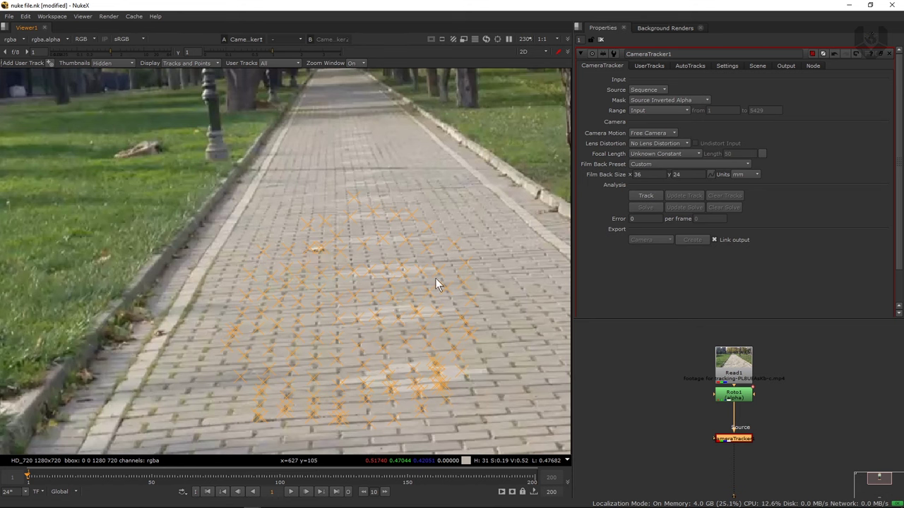
scroll(474, 287, down, 5)
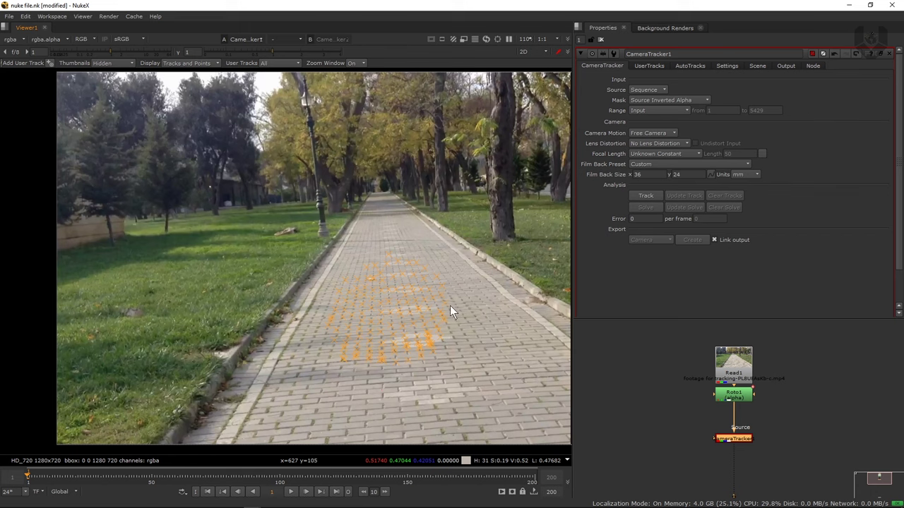
middle_drag(450, 304, 438, 311)
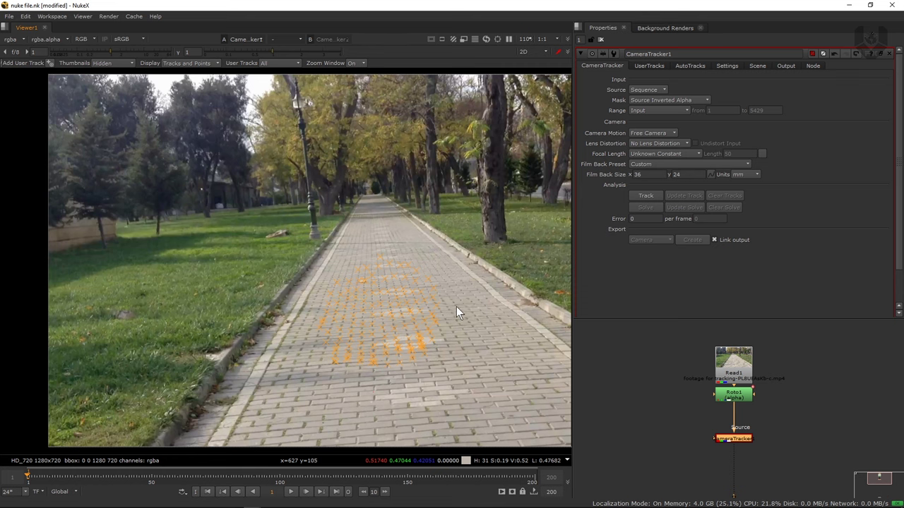
middle_drag(459, 306, 432, 309)
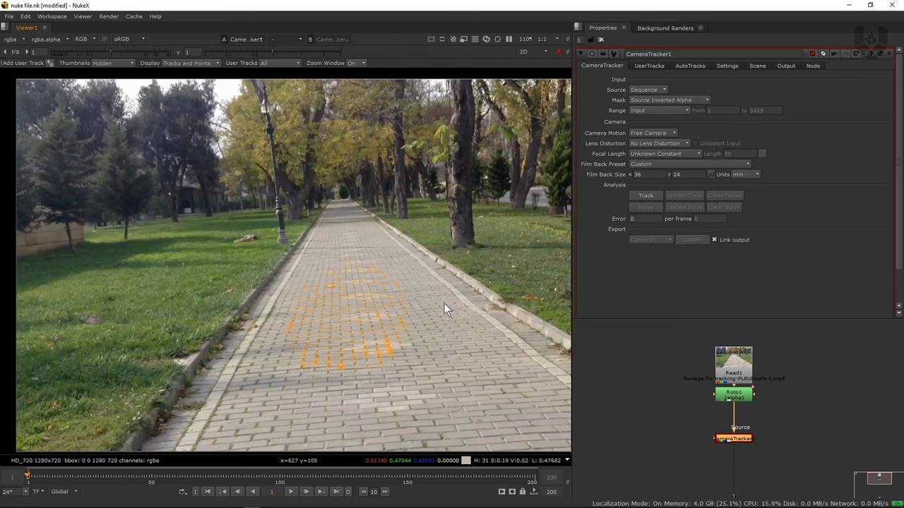
middle_drag(444, 325, 403, 330)
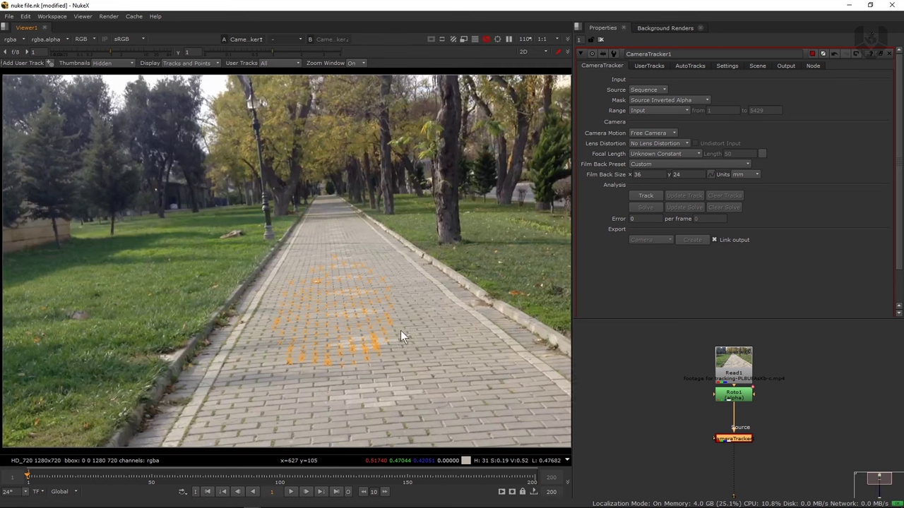
Delete the Roto node, place the CameraTracker just below Read1 and set its mask back to None.
click(745, 399)
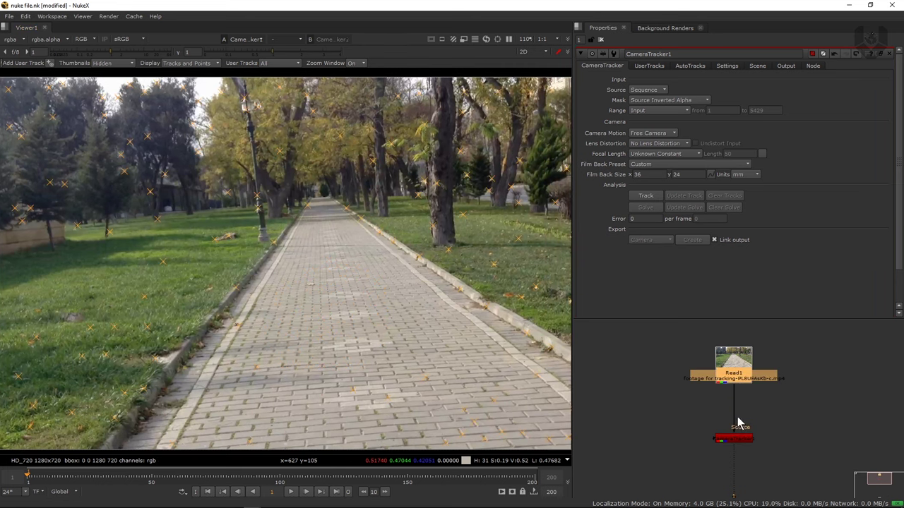
drag(736, 439, 745, 408)
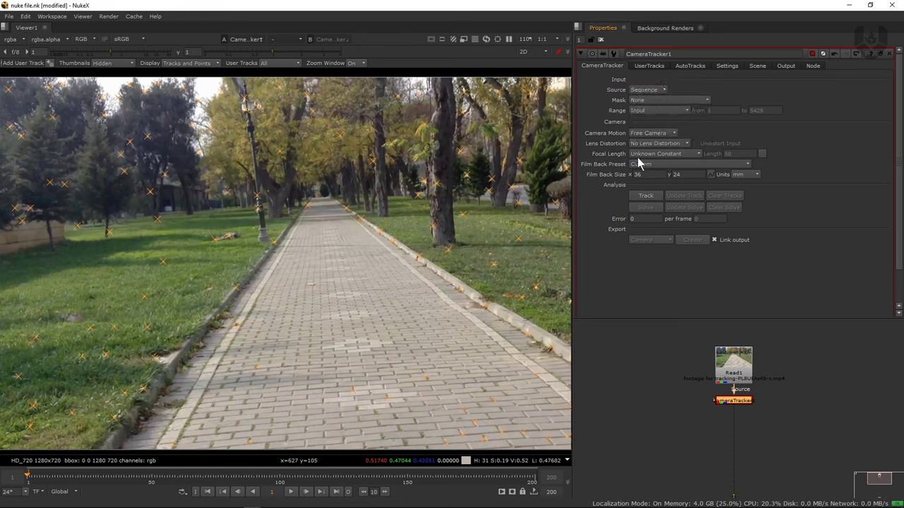
Review the CameraTracker's camera motion and focal length options, plus its user-track list and auto-track graph, without changing anything.
click(653, 133)
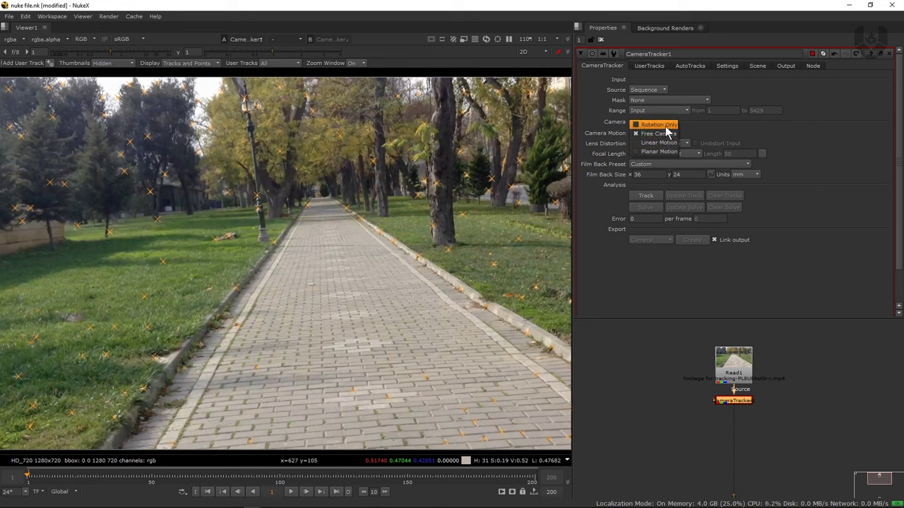
click(707, 145)
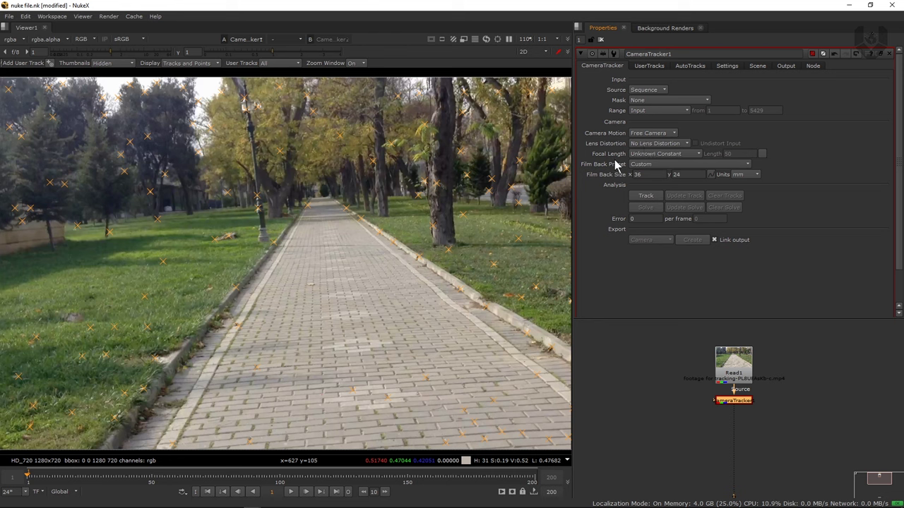
click(648, 154)
click(611, 161)
click(649, 154)
click(607, 165)
click(656, 67)
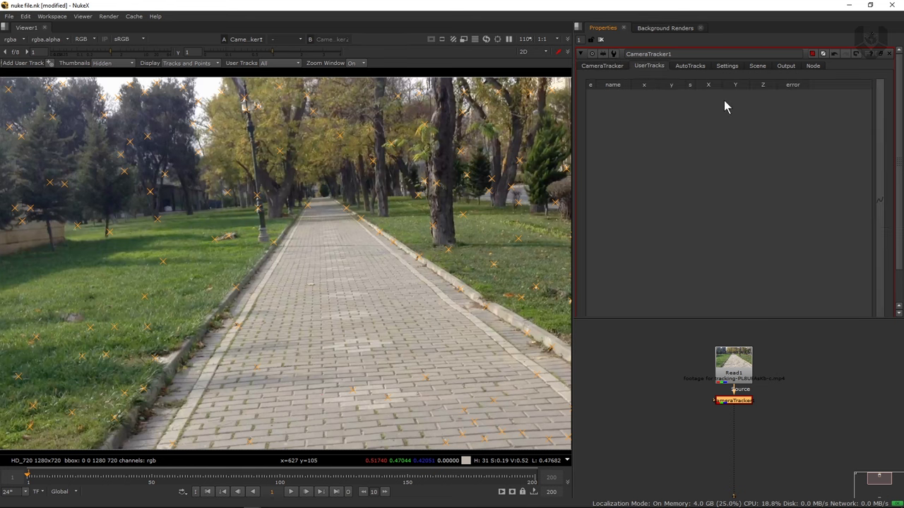
click(689, 66)
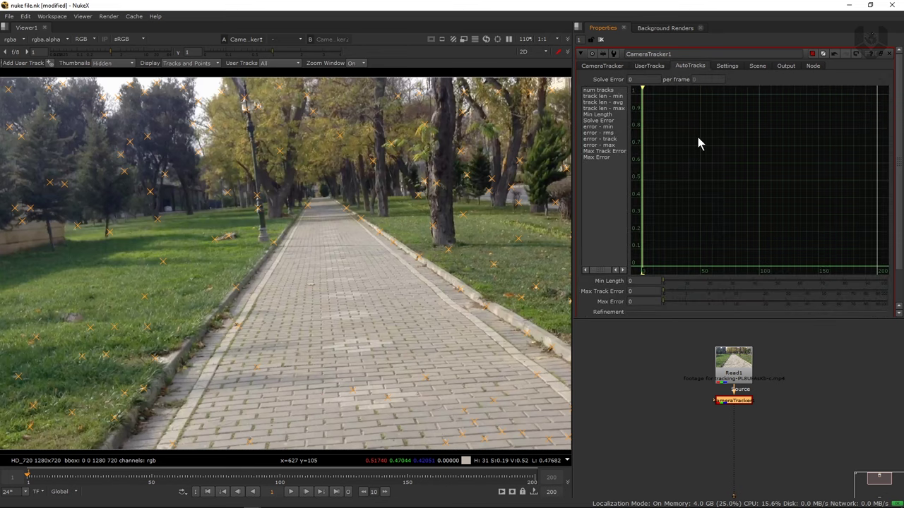
Set the CameraTracker's number of features to 300 and check the previewed points over the whole frame.
click(727, 66)
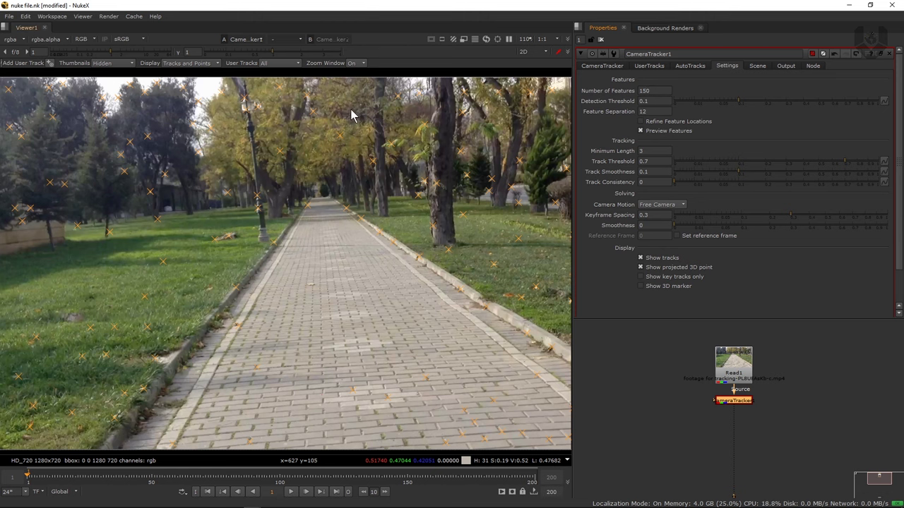
scroll(414, 233, down, 2)
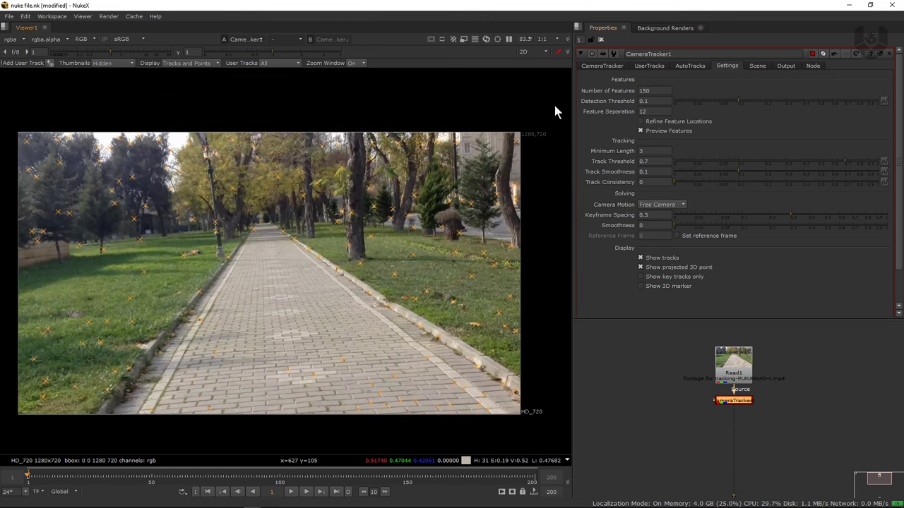
click(640, 91)
text(300)
key(Return)
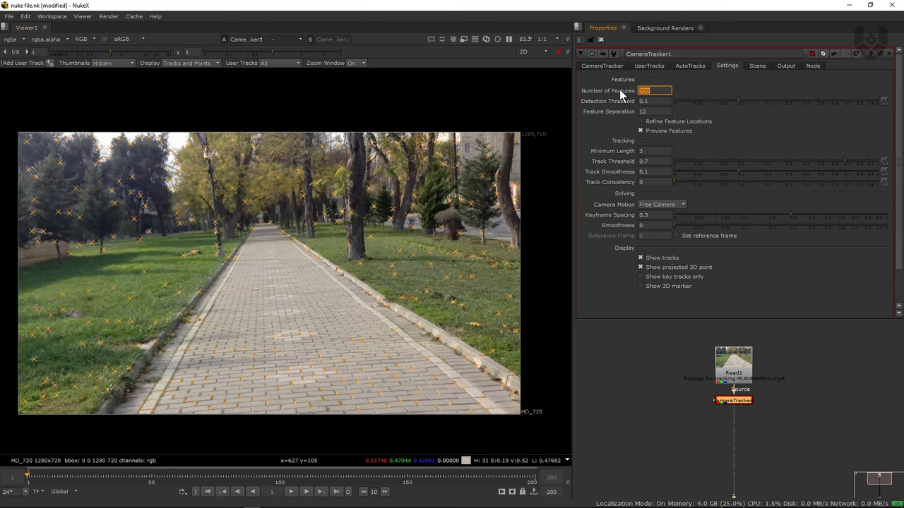
middle_drag(222, 327, 239, 325)
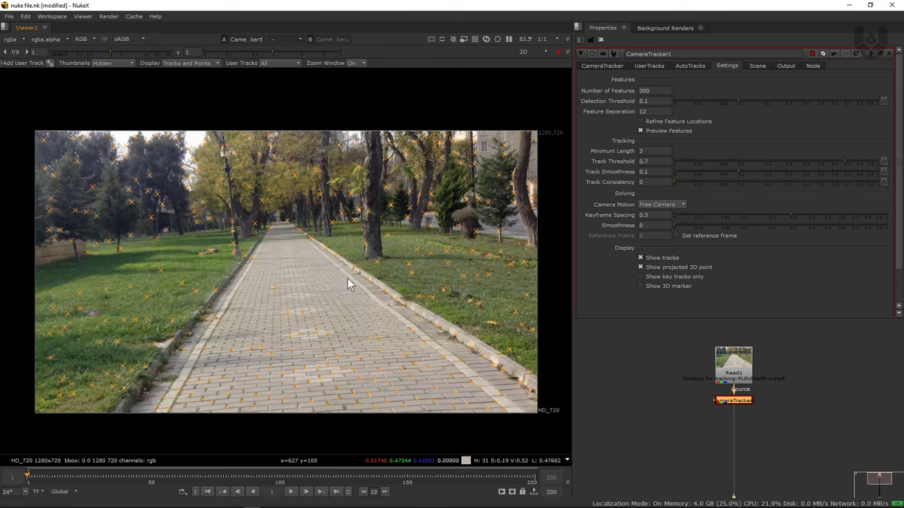
drag(658, 93, 641, 92)
click(700, 86)
Examine the CameraTracker's solving camera motion choices, scene constraints, camera output values and node label options.
click(663, 205)
click(663, 204)
click(757, 65)
click(786, 65)
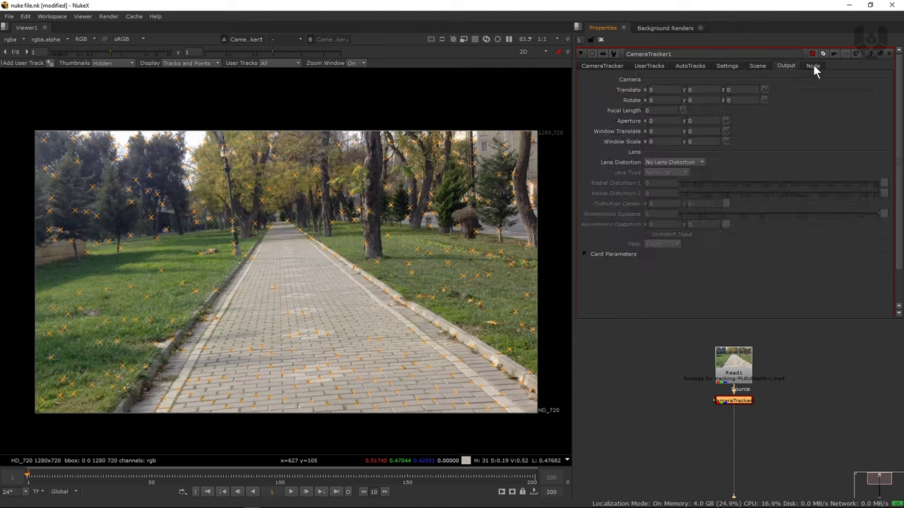
click(813, 66)
click(759, 65)
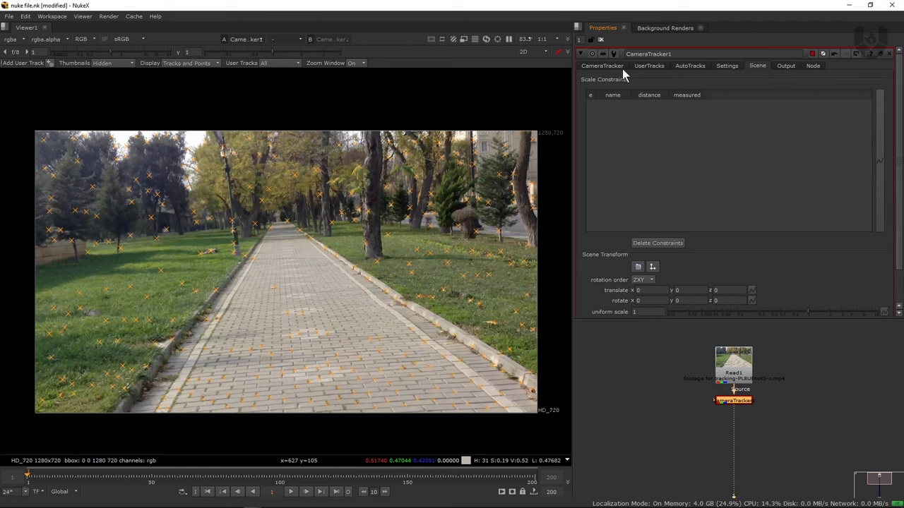
click(603, 66)
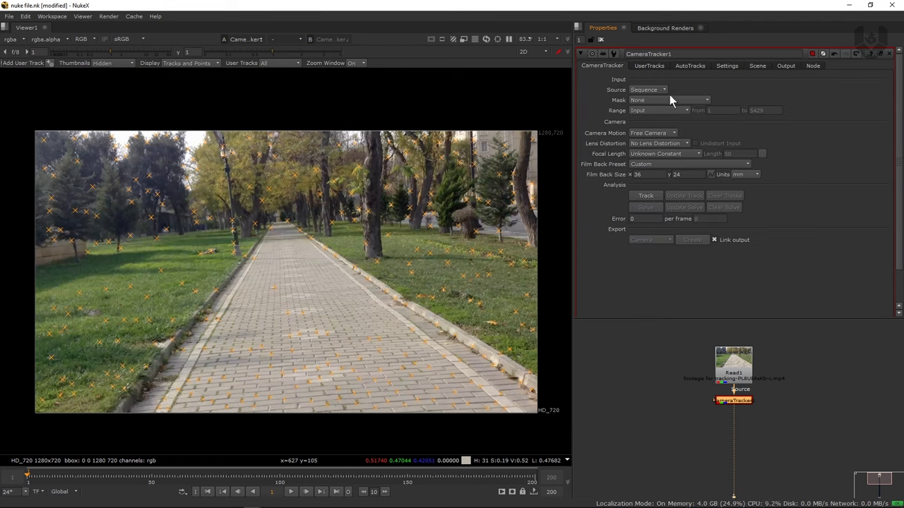
click(757, 65)
click(785, 65)
click(813, 66)
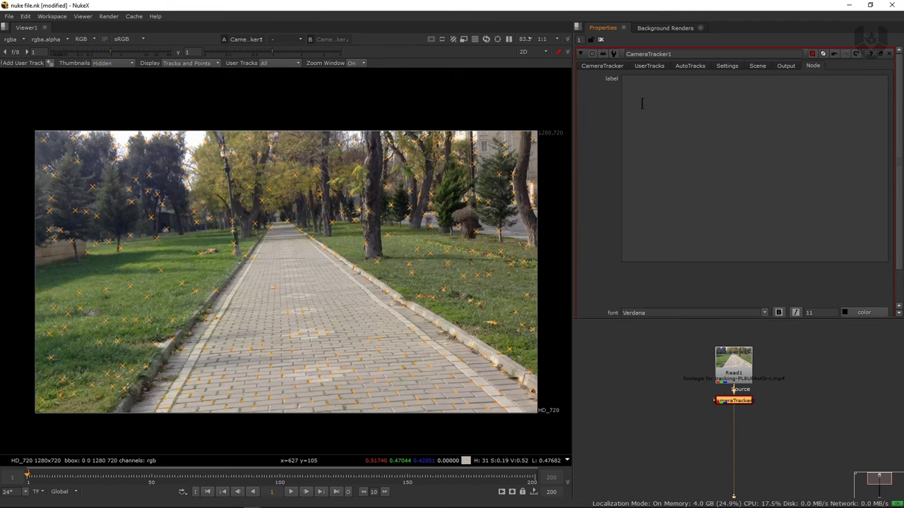
Set the CameraTracker's range to Global and track the footage.
click(604, 66)
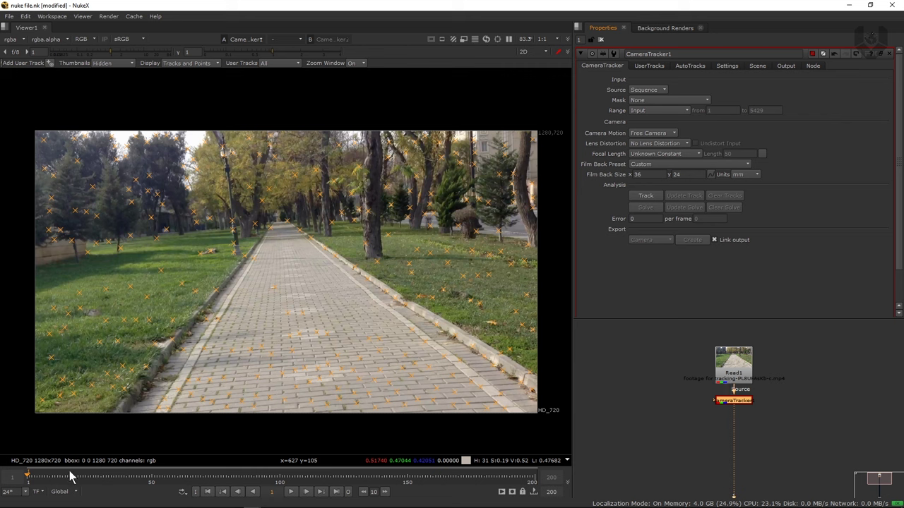
click(658, 111)
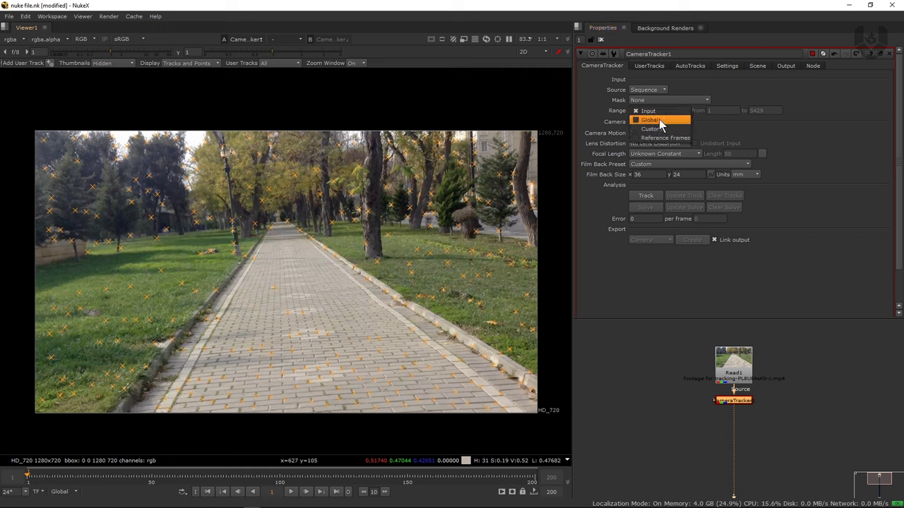
click(660, 121)
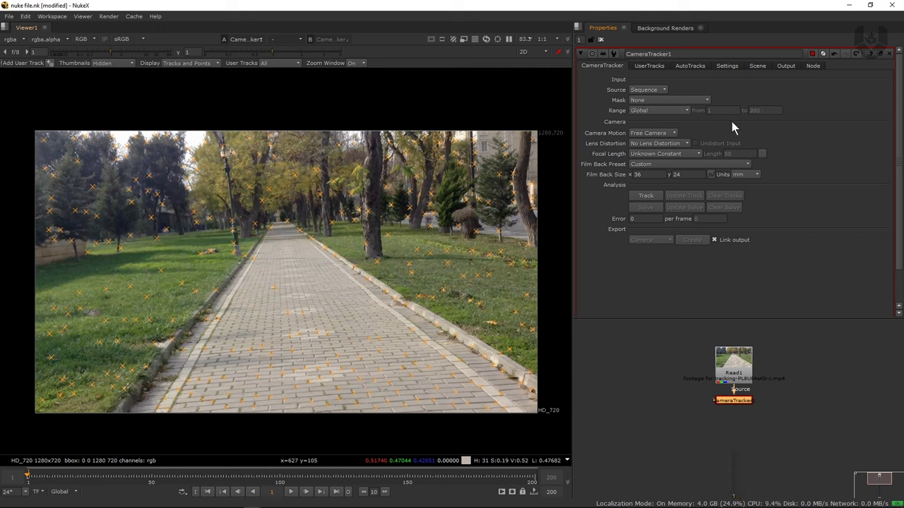
click(649, 197)
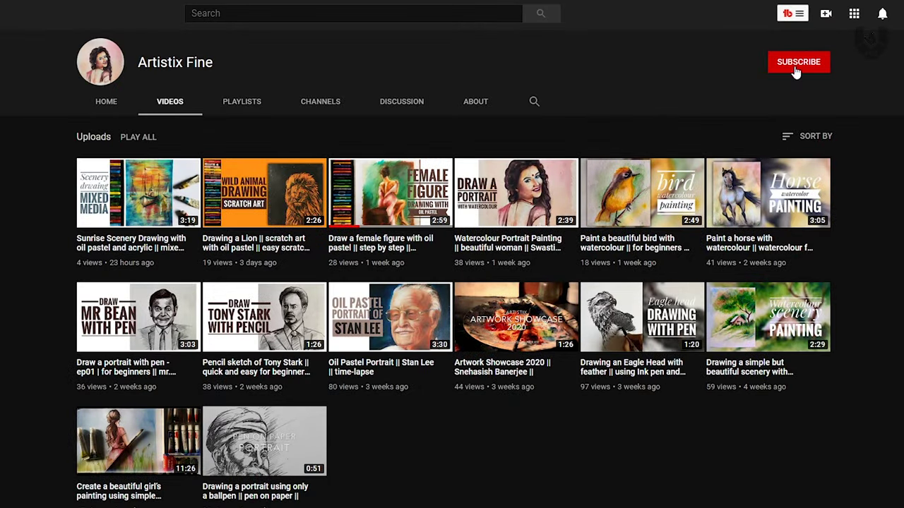
click(795, 69)
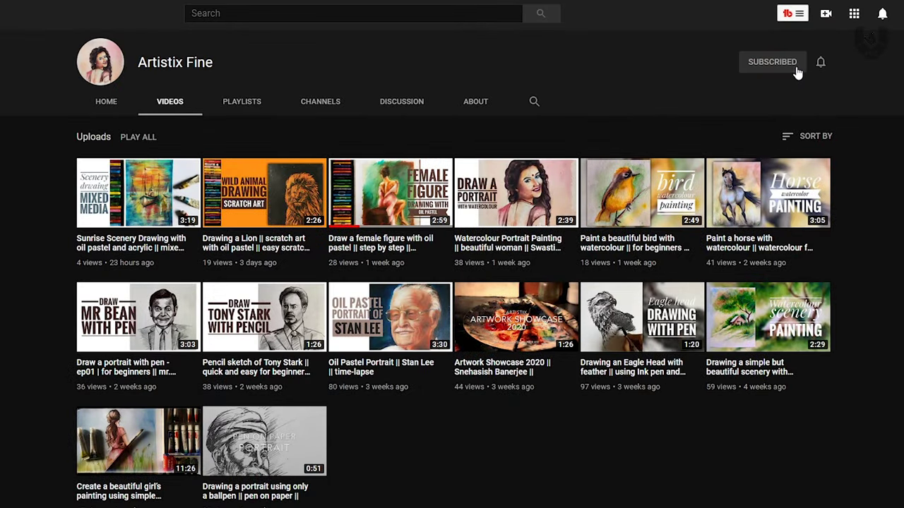
click(820, 62)
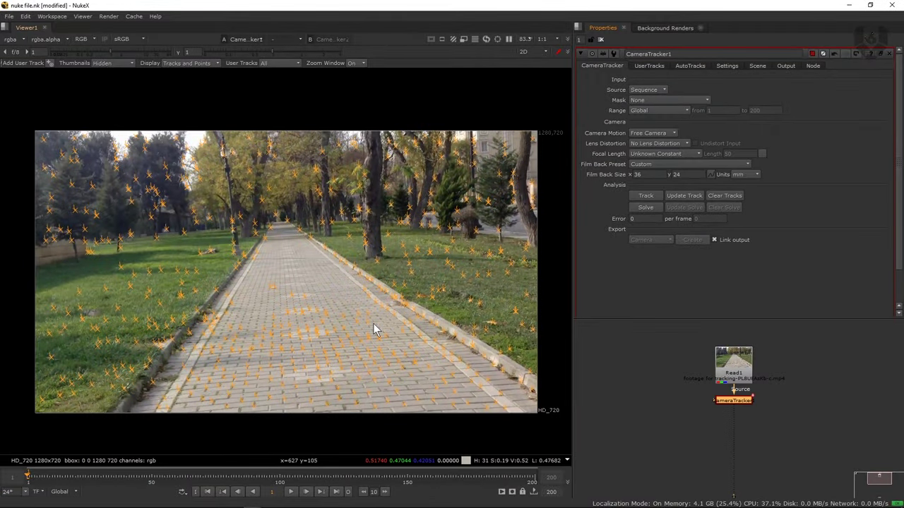
Solve the camera from the tracked features and check the solve error alongside the auto-track statistics.
middle_drag(435, 311, 428, 315)
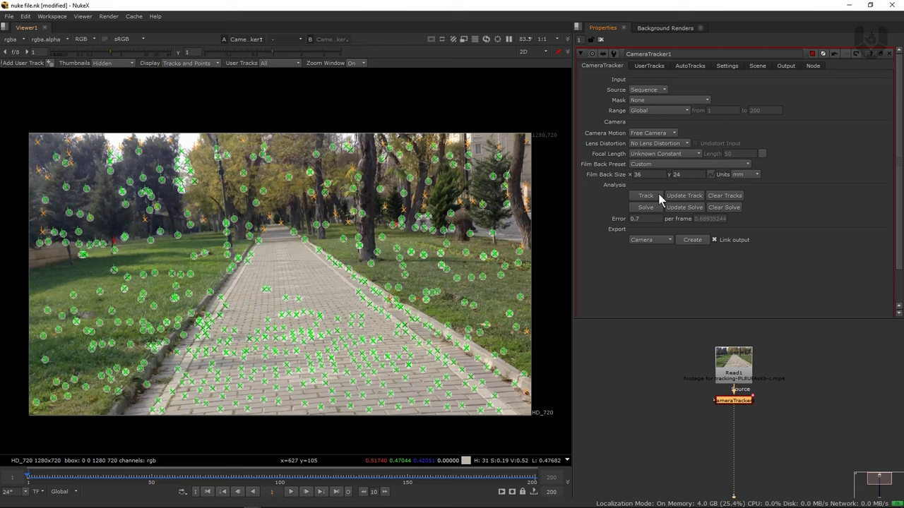
click(689, 66)
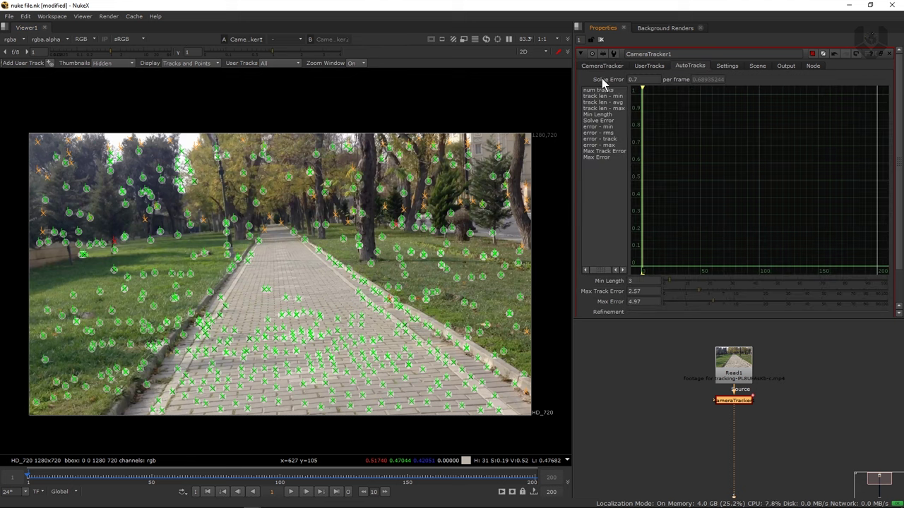
click(628, 80)
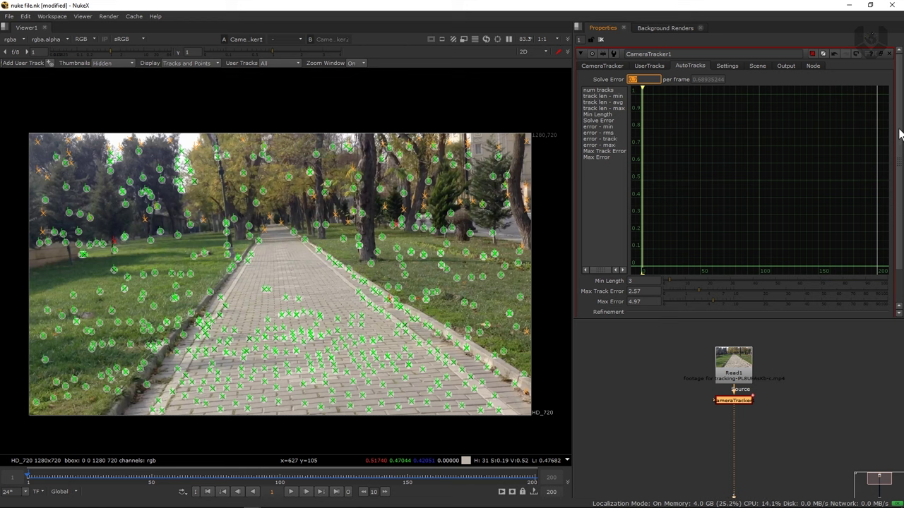
Delete all unsolved and rejected tracks from the initial solve and check the updated solve error.
drag(900, 141, 900, 168)
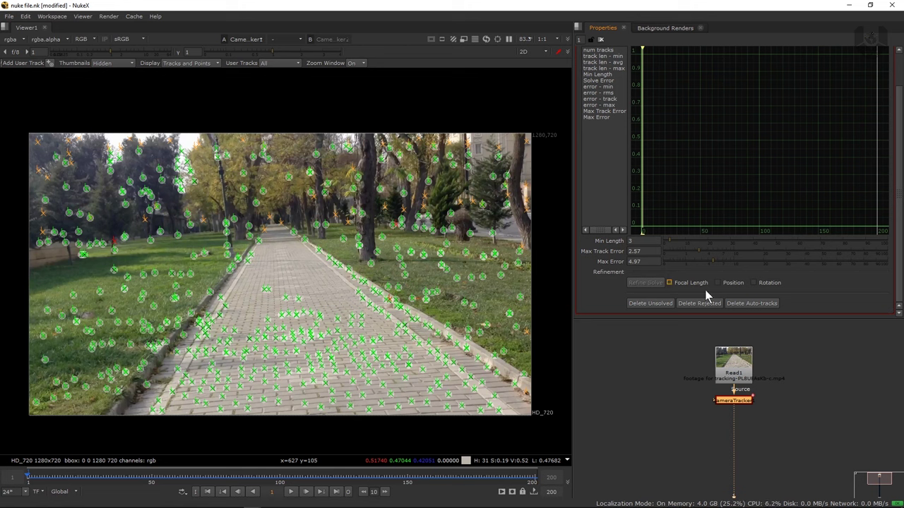
click(679, 305)
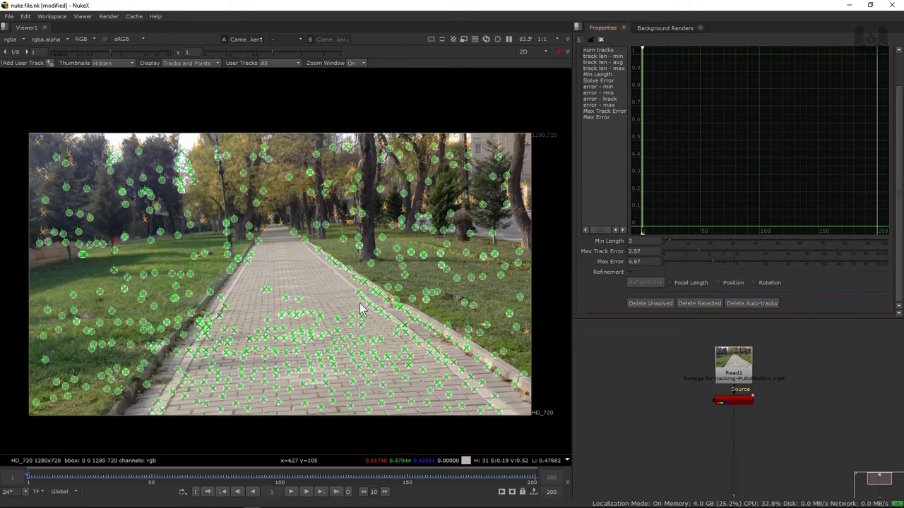
click(656, 304)
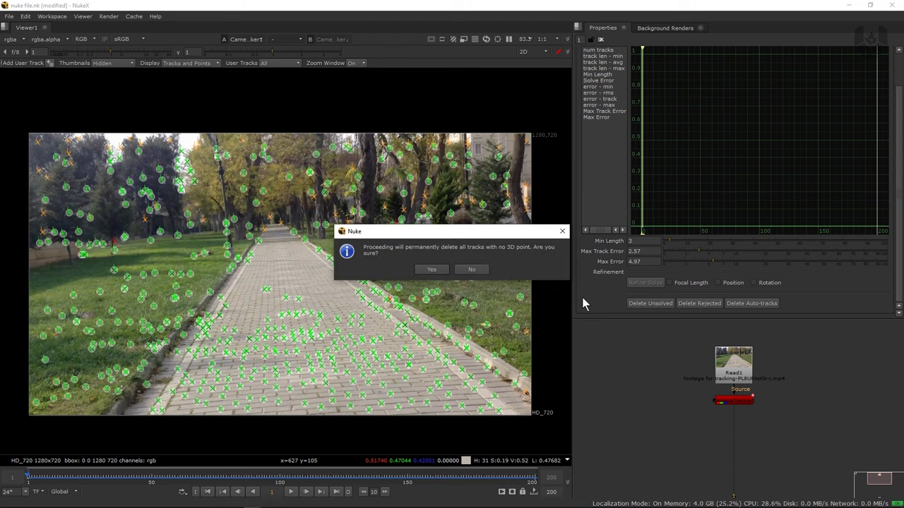
click(432, 270)
click(695, 304)
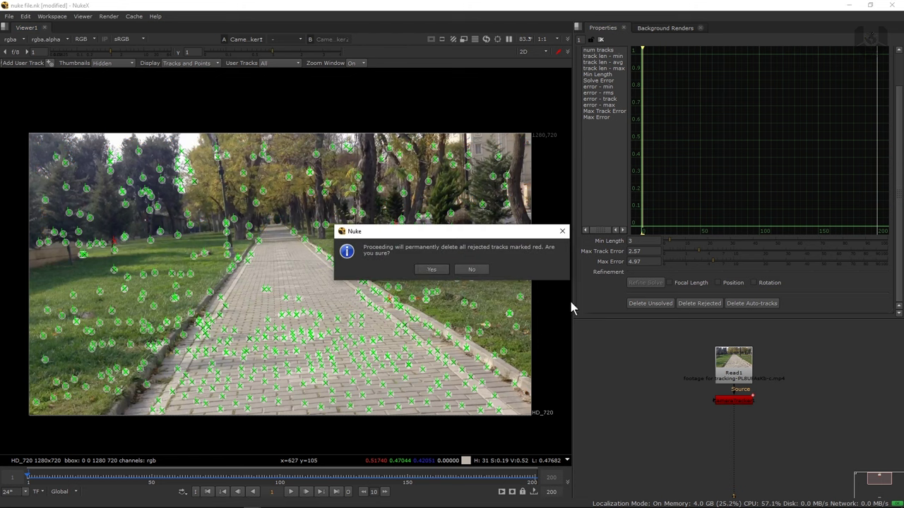
click(430, 269)
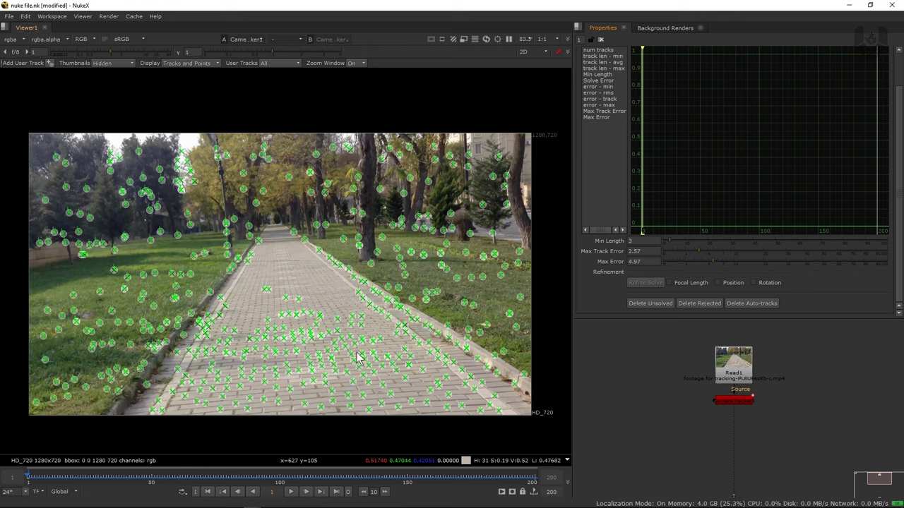
drag(898, 179, 899, 113)
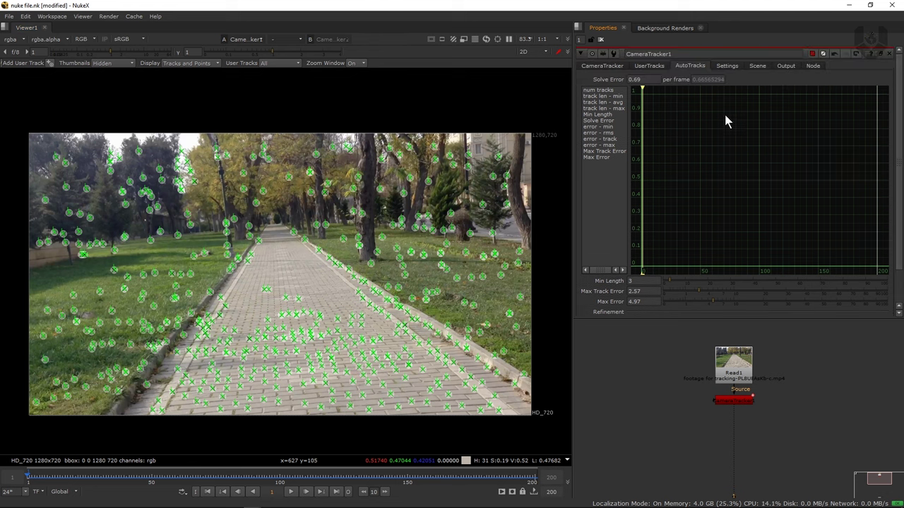
click(639, 79)
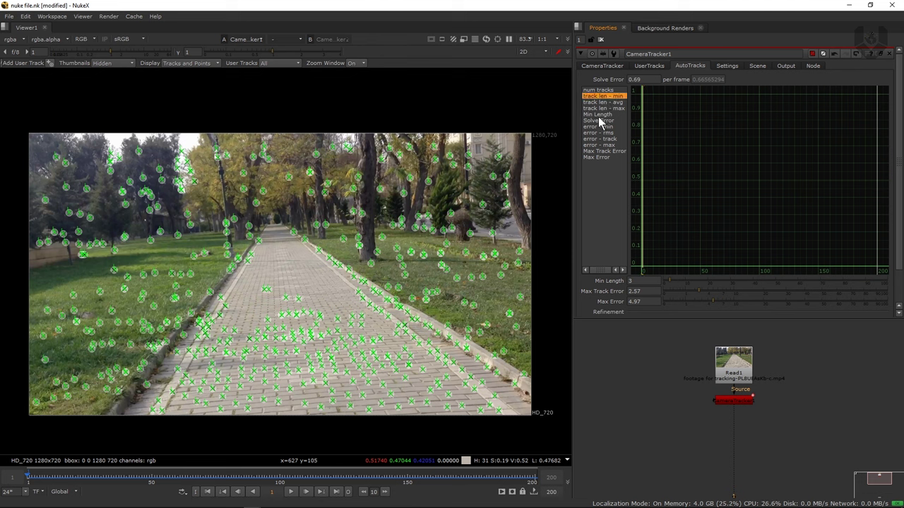
Plot the minimum track length and Min Length curves together and raise Min Length to 23.
ctrl+click(604, 114)
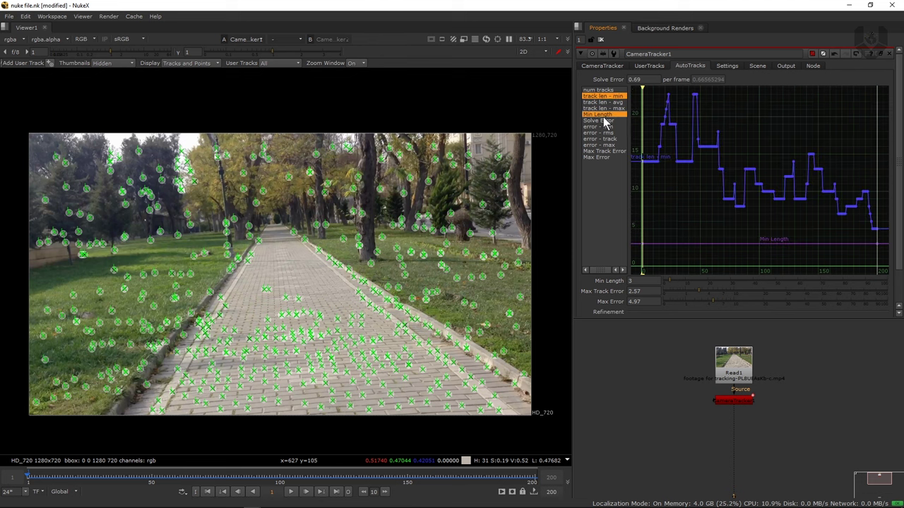
middle_drag(728, 139, 730, 169)
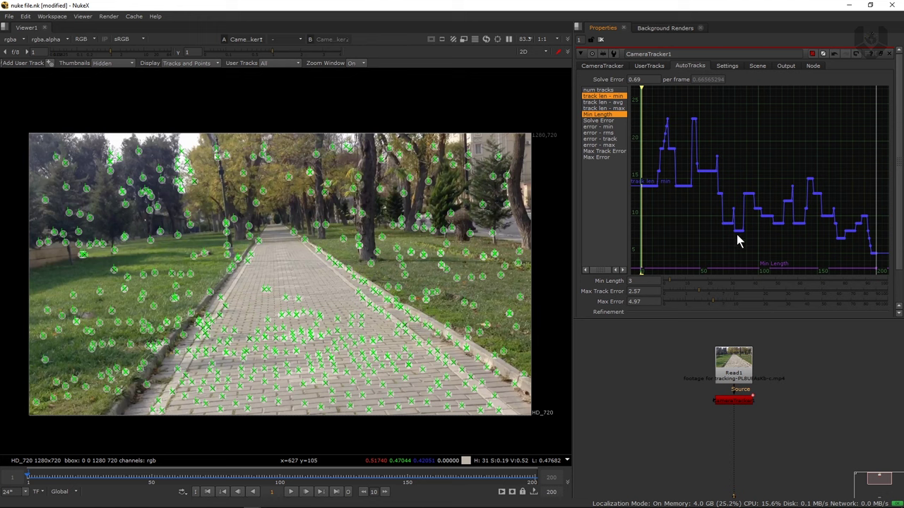
middle_drag(684, 265, 739, 254)
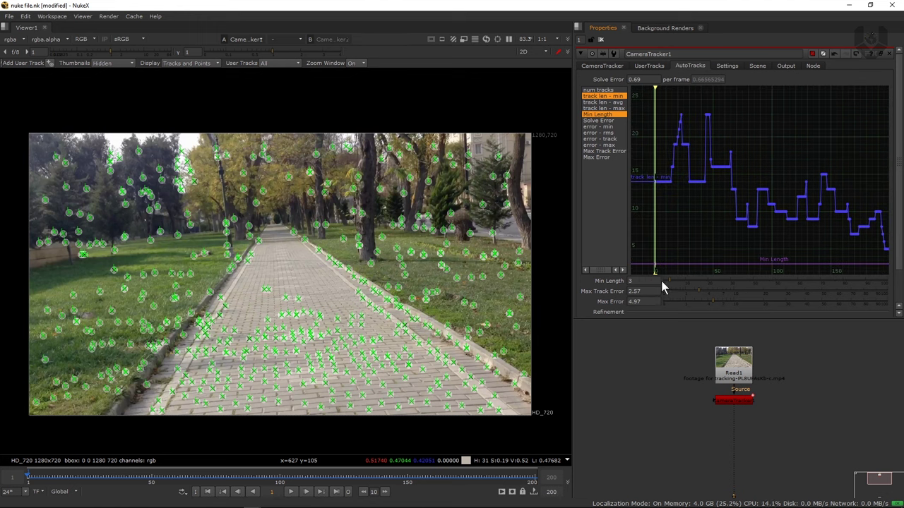
drag(669, 281, 715, 283)
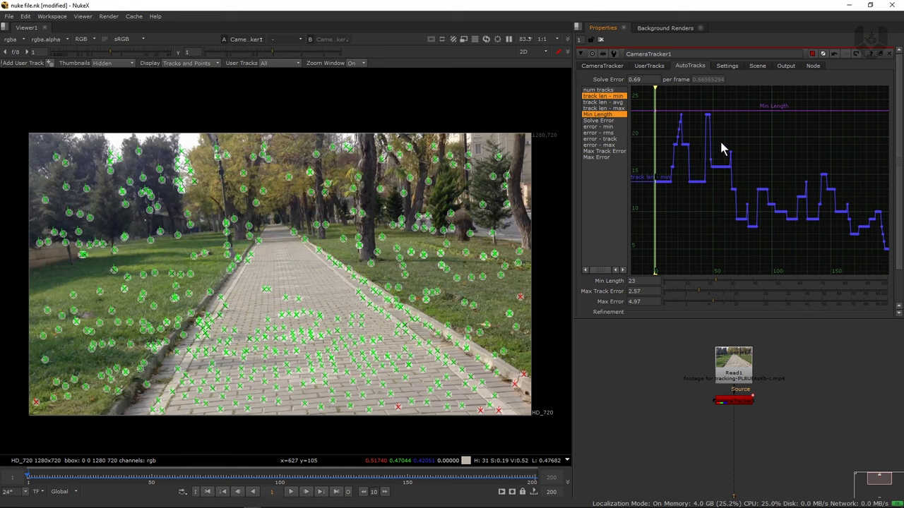
Plot the error - rms and Max Track Error curves together and lower Max Track Error to 1.
click(611, 133)
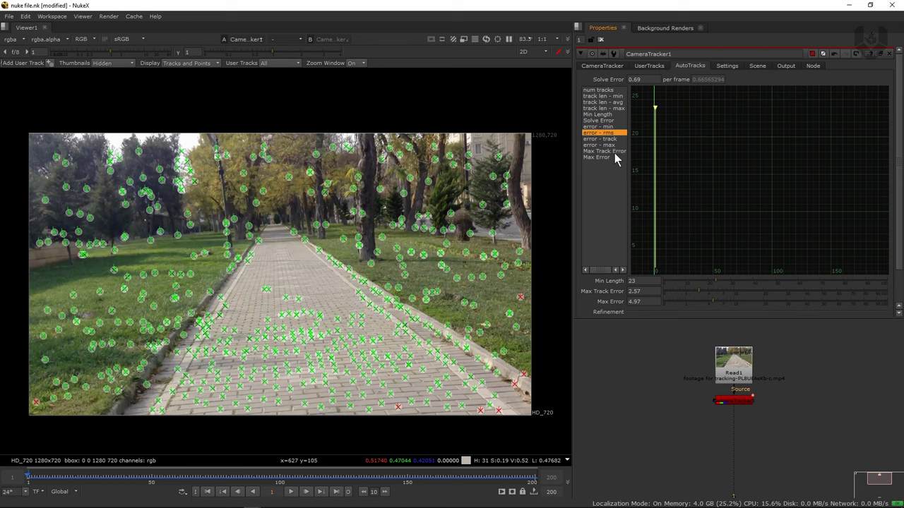
ctrl+click(616, 151)
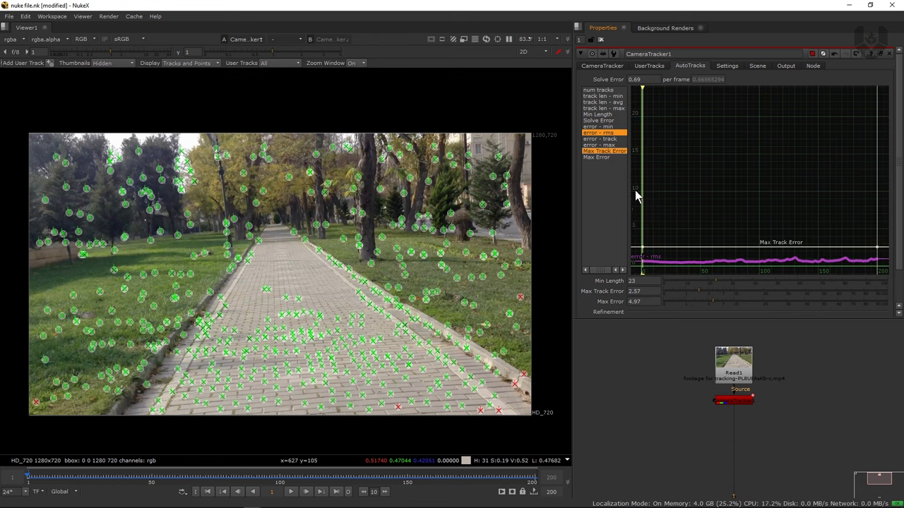
middle_drag(718, 196, 712, 157)
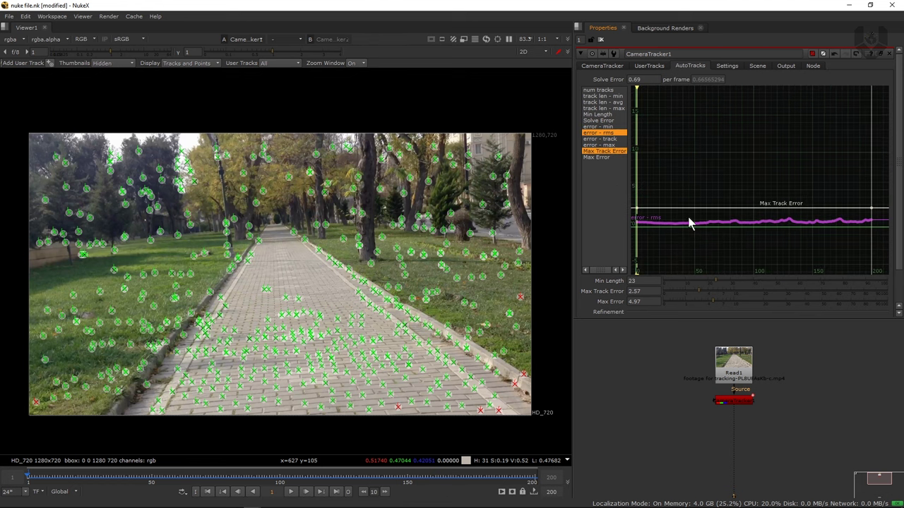
key(f)
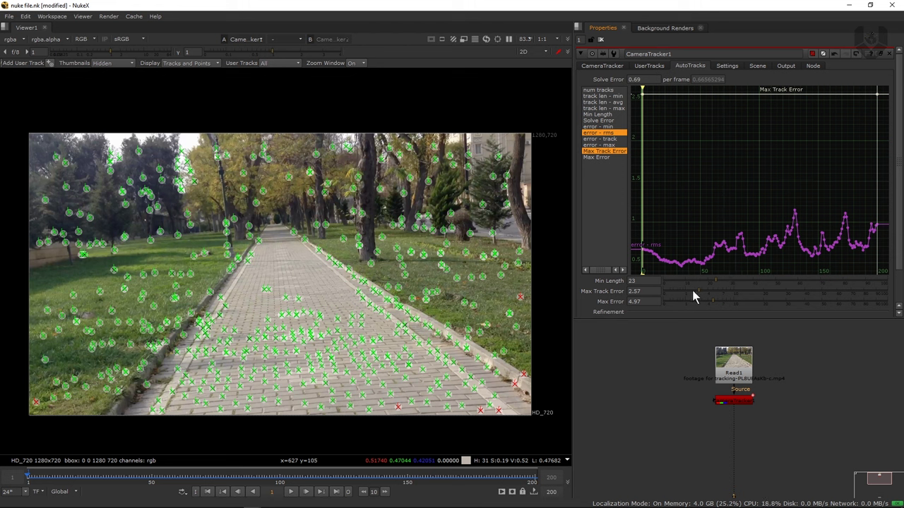
drag(698, 289, 685, 292)
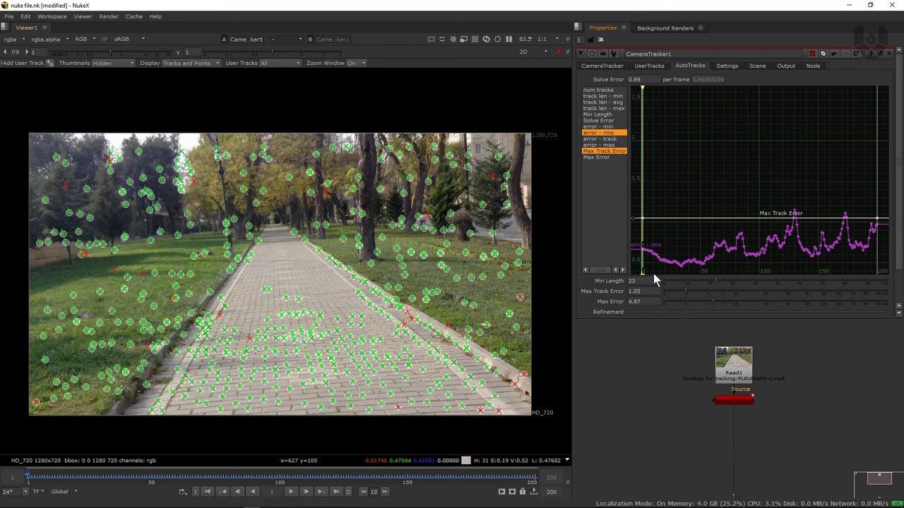
click(686, 290)
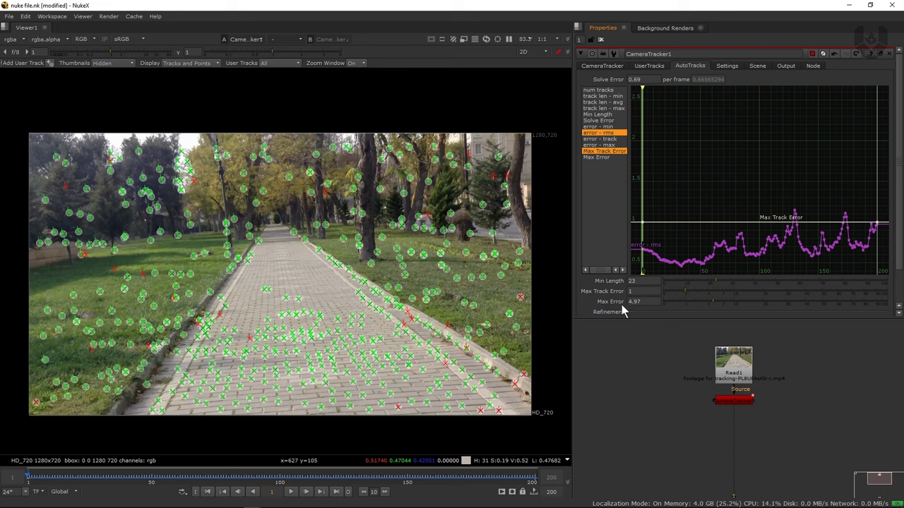
Plot the error - max and Max Error curves together and lower Max Error to 3.8.
click(609, 146)
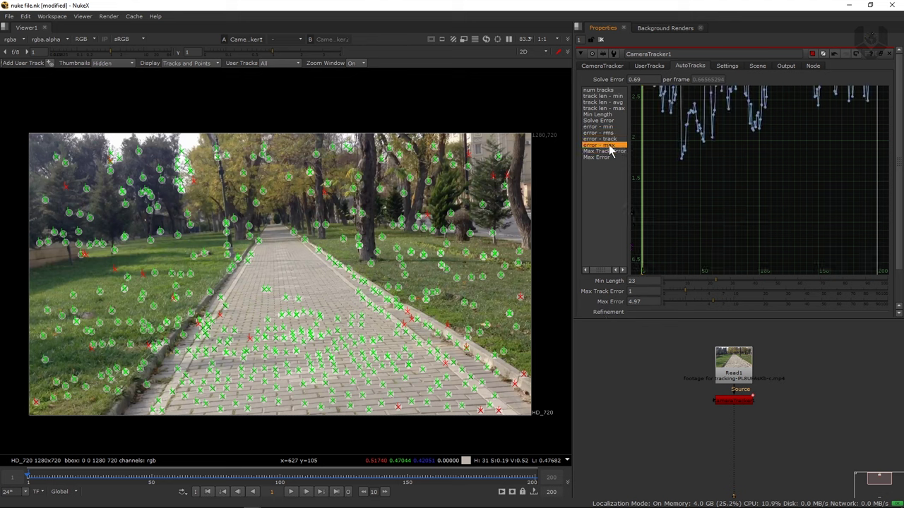
ctrl+click(600, 158)
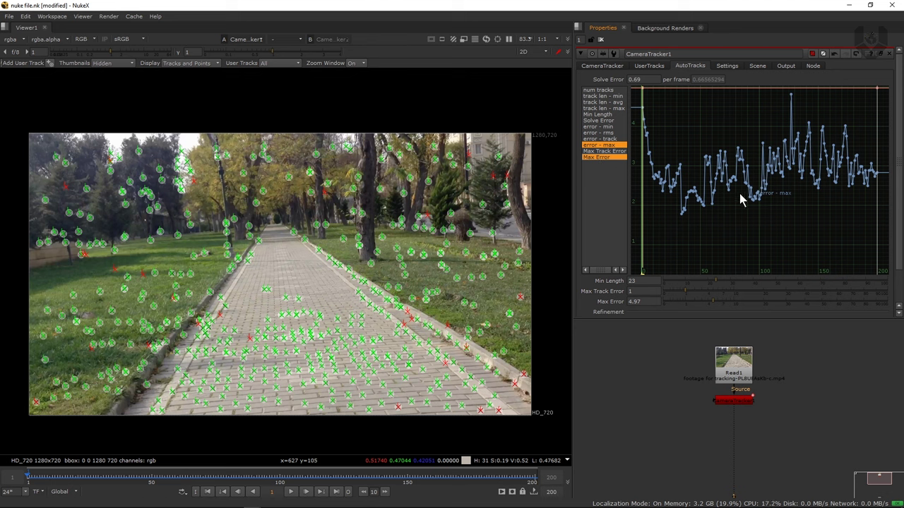
middle_drag(789, 128, 791, 149)
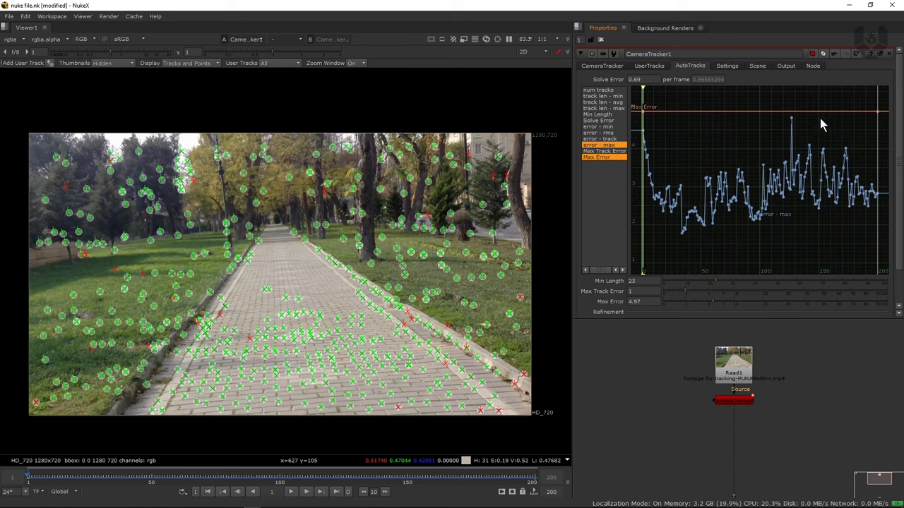
drag(711, 302, 706, 300)
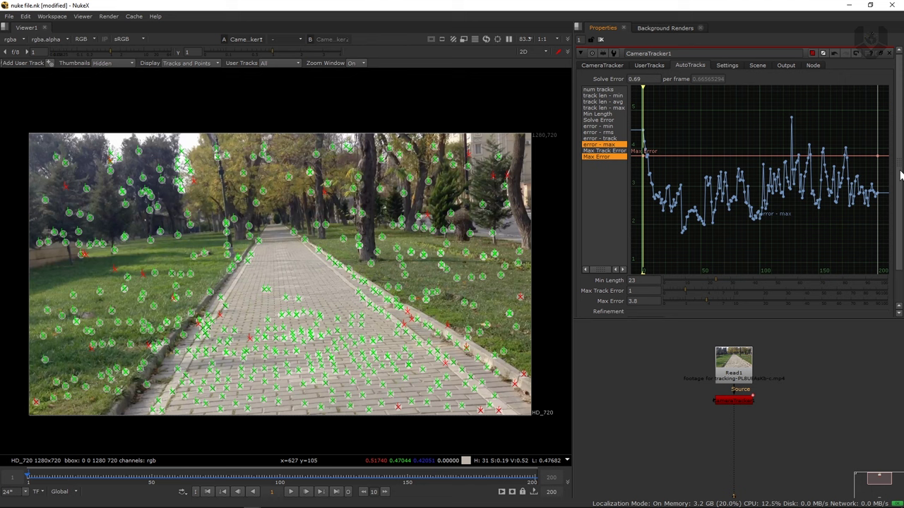
Delete the unsolved tracks and the tracks rejected by the new length and error thresholds.
drag(900, 176, 885, 220)
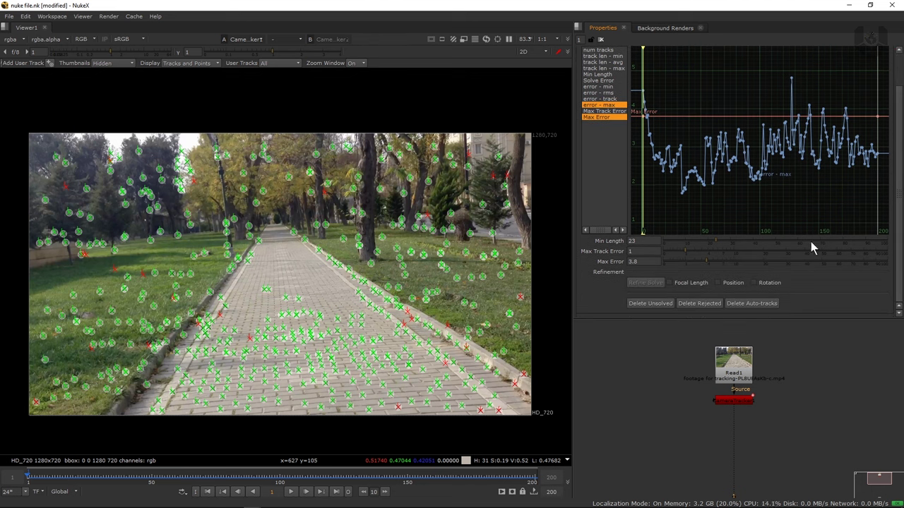
click(650, 303)
click(432, 270)
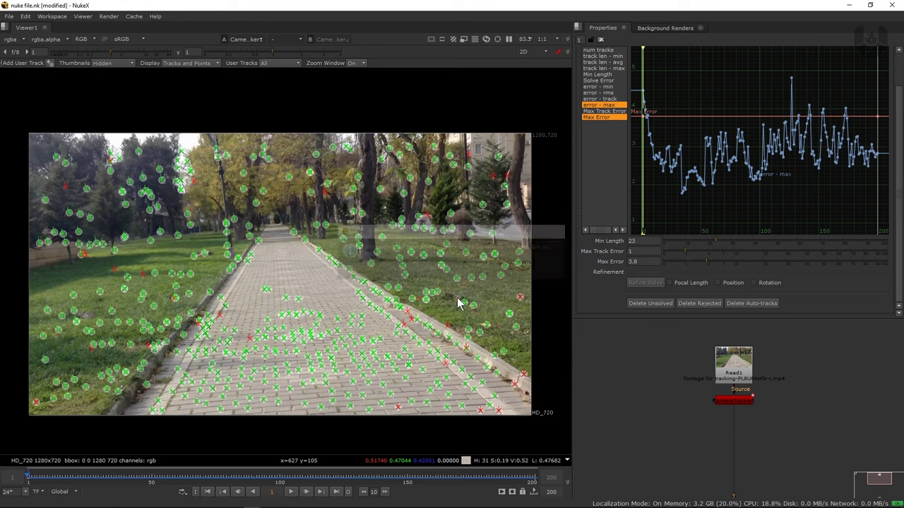
click(699, 304)
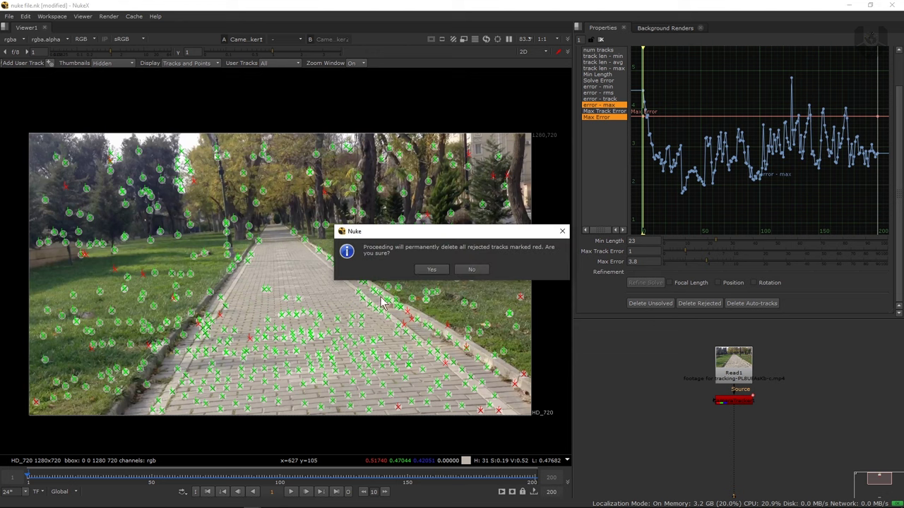
click(432, 271)
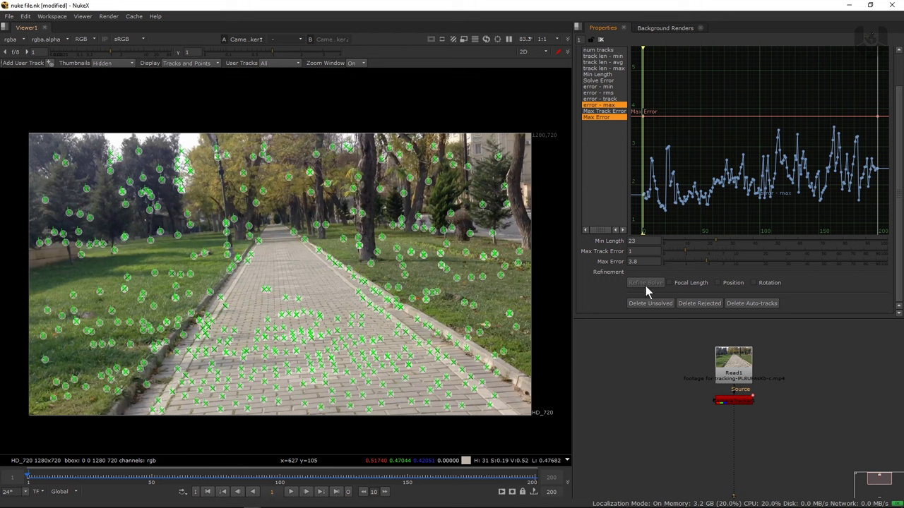
Refine the solve with Focal Length, Position and Rotation enabled and check the solve error.
click(683, 284)
scroll(895, 190, up, 2)
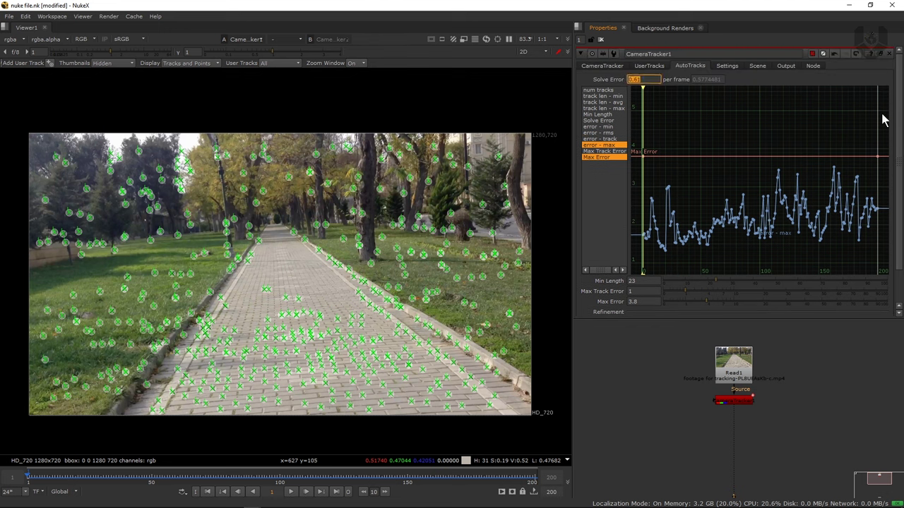
scroll(887, 189, down, 2)
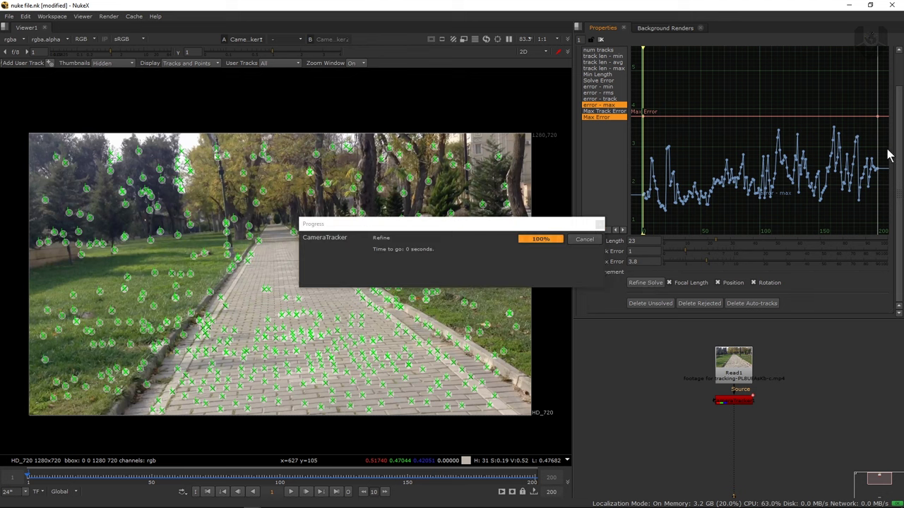
scroll(893, 168, up, 2)
drag(639, 79, 522, 121)
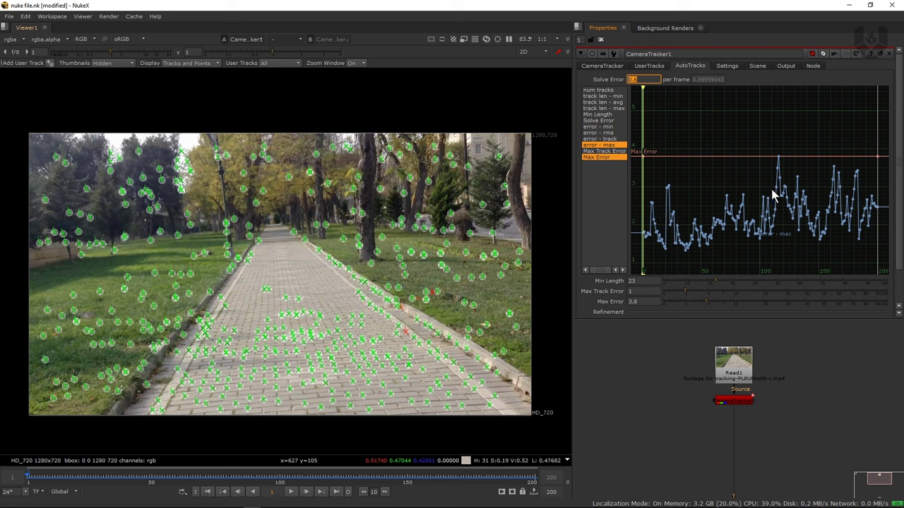
Delete the unsolved and rejected tracks left after the refinement and recheck the solve error.
scroll(861, 250, down, 2)
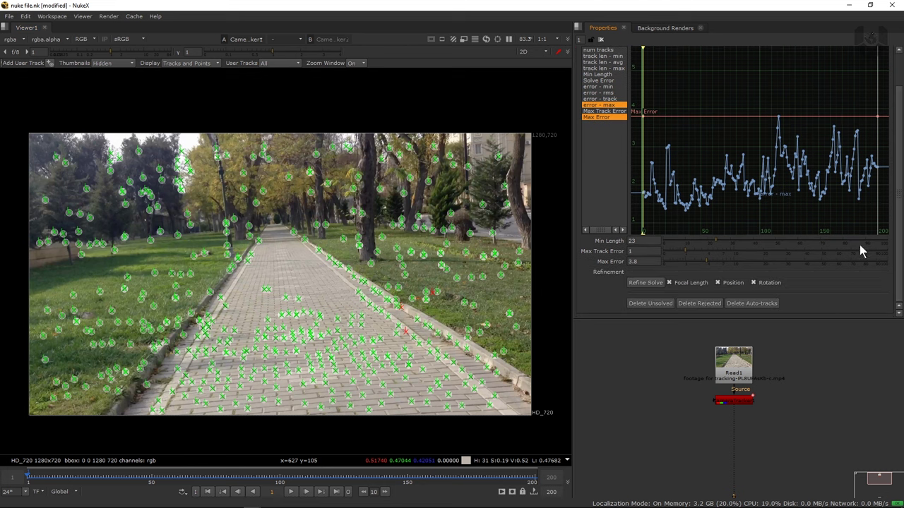
click(663, 303)
click(432, 269)
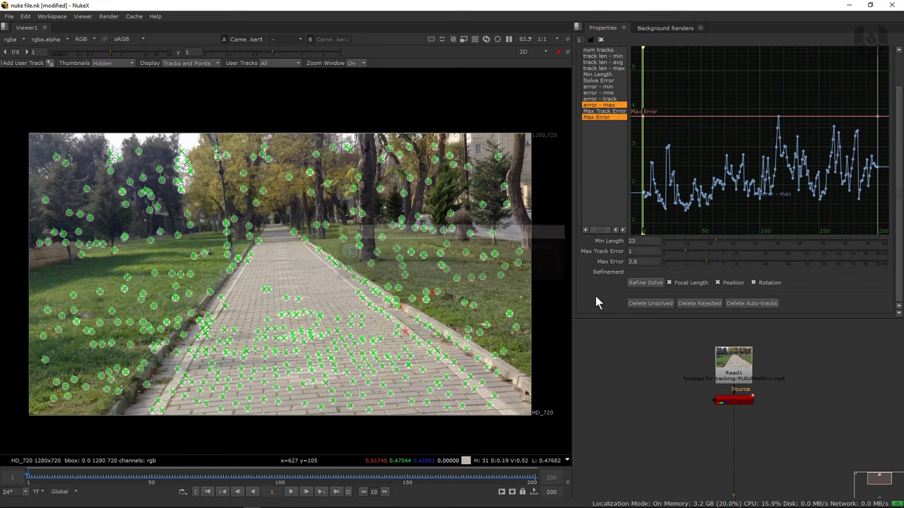
click(698, 303)
click(434, 271)
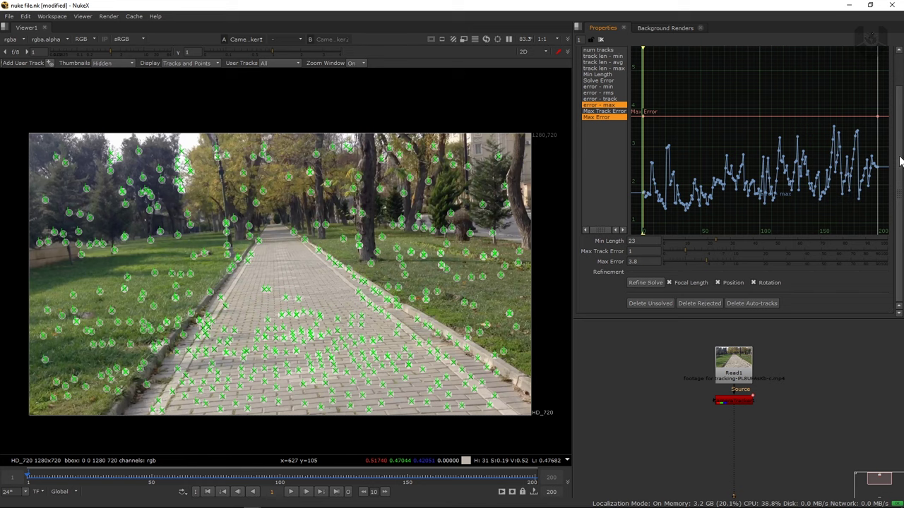
scroll(781, 124, up, 2)
drag(653, 79, 602, 80)
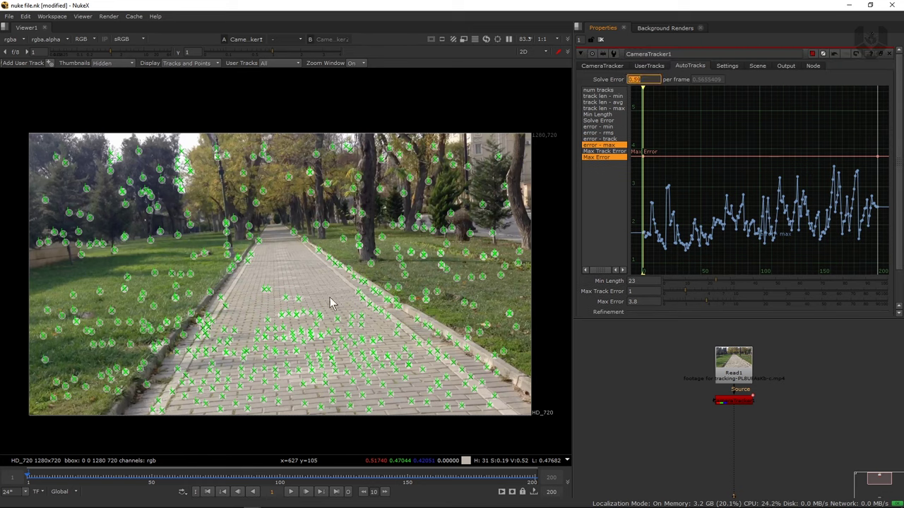
Examine the export types available in the CameraTracker's main settings, leaving Scene selected.
click(610, 68)
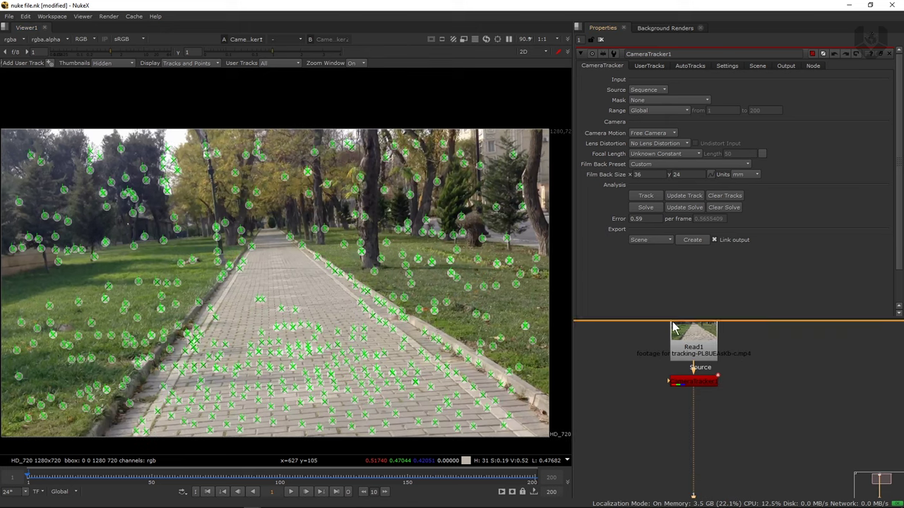
click(649, 240)
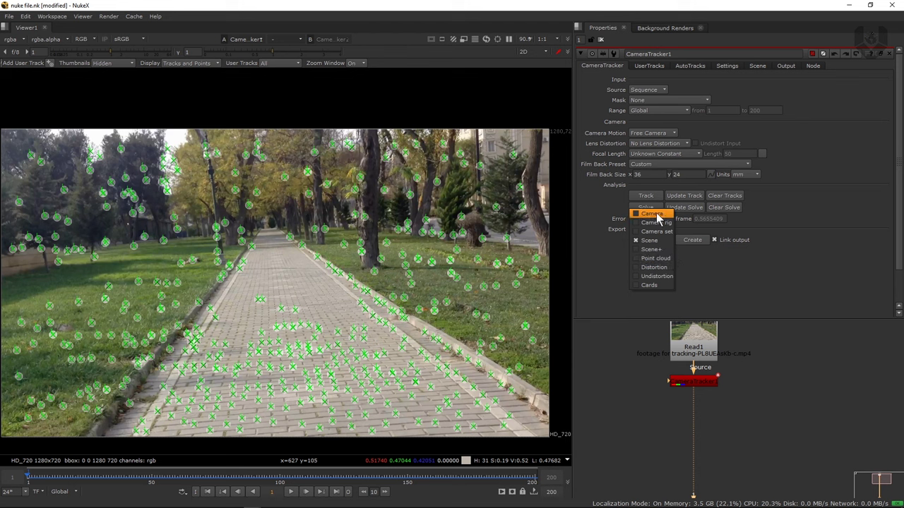
click(695, 259)
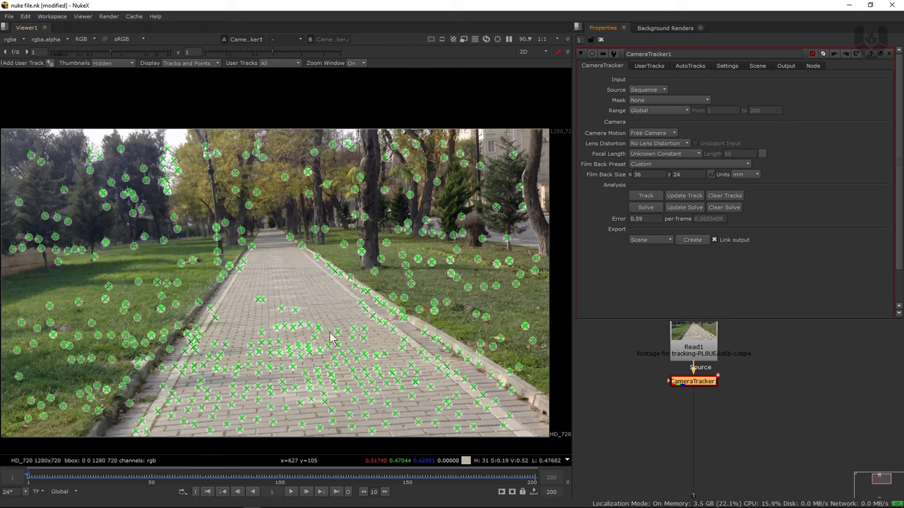
Select the tracks across the foreground of the brick path and set the ground plane to the selected tracks.
key(f)
drag(264, 286, 408, 399)
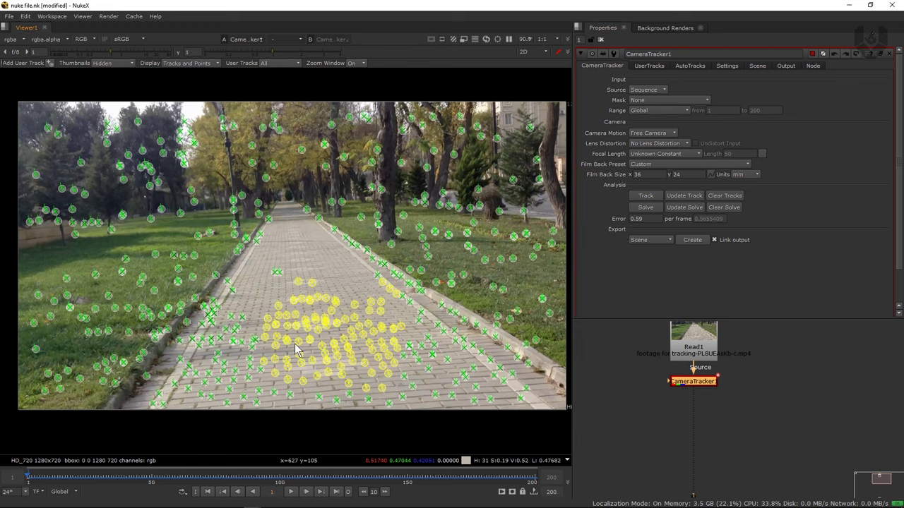
shift+drag(231, 379, 199, 396)
shift+drag(283, 383, 240, 411)
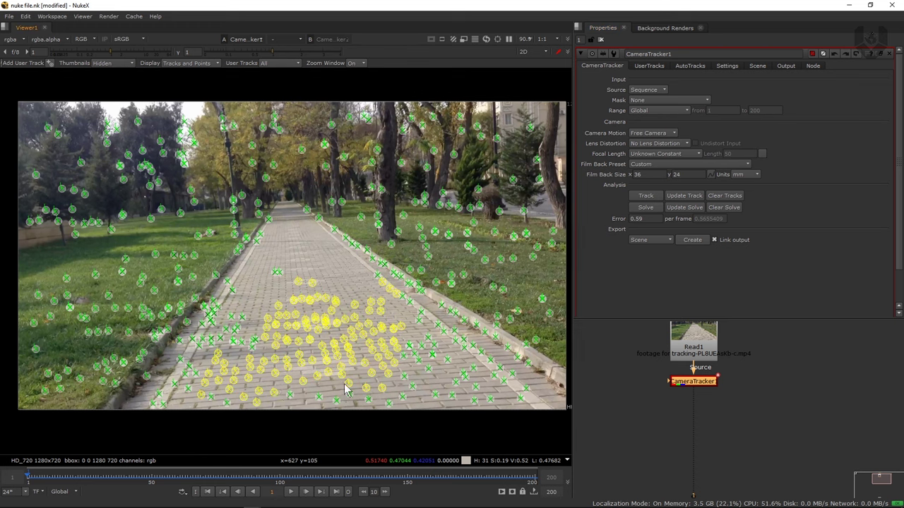
shift+click(453, 343)
shift+drag(419, 331, 420, 300)
shift+drag(265, 305, 210, 370)
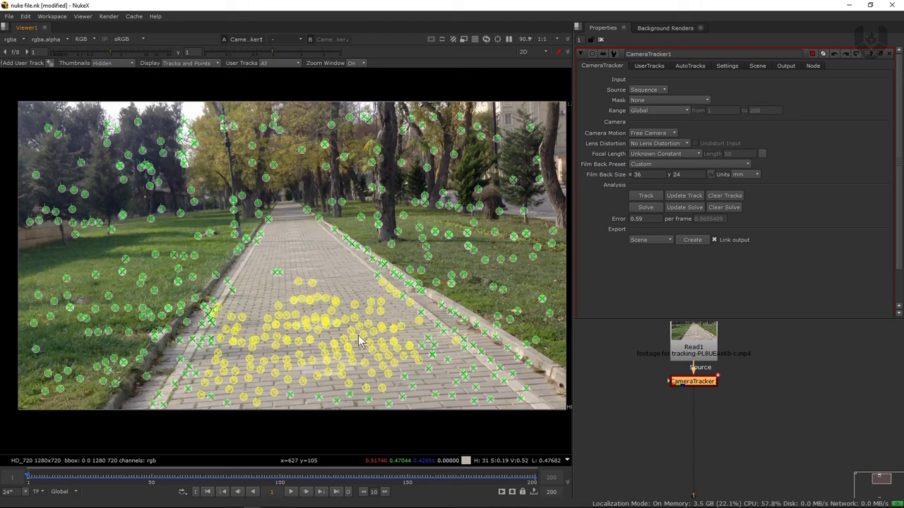
right_click(327, 329)
right_click(326, 333)
mouse_move(372, 368)
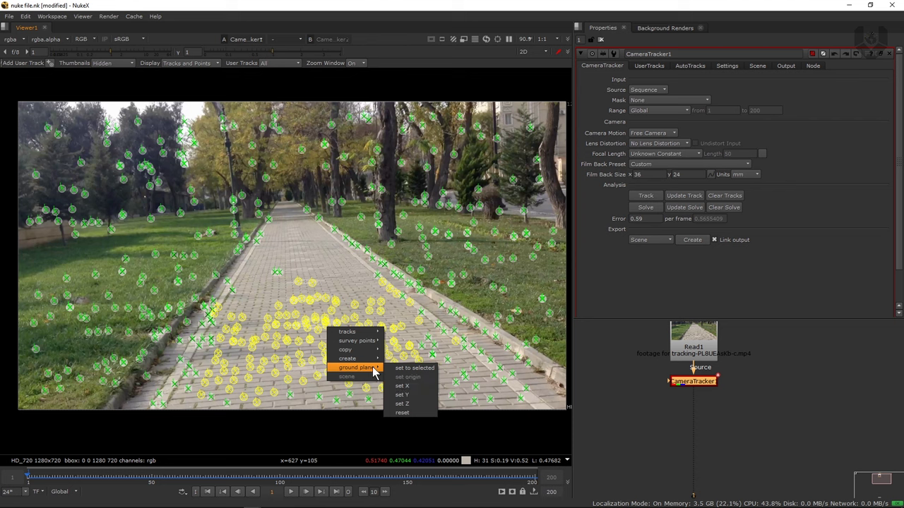
click(415, 370)
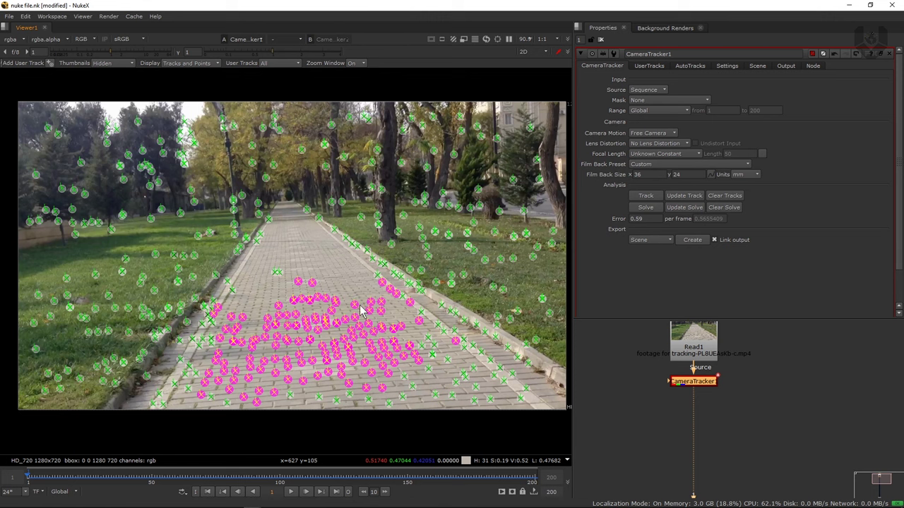
scroll(327, 310, up, 3)
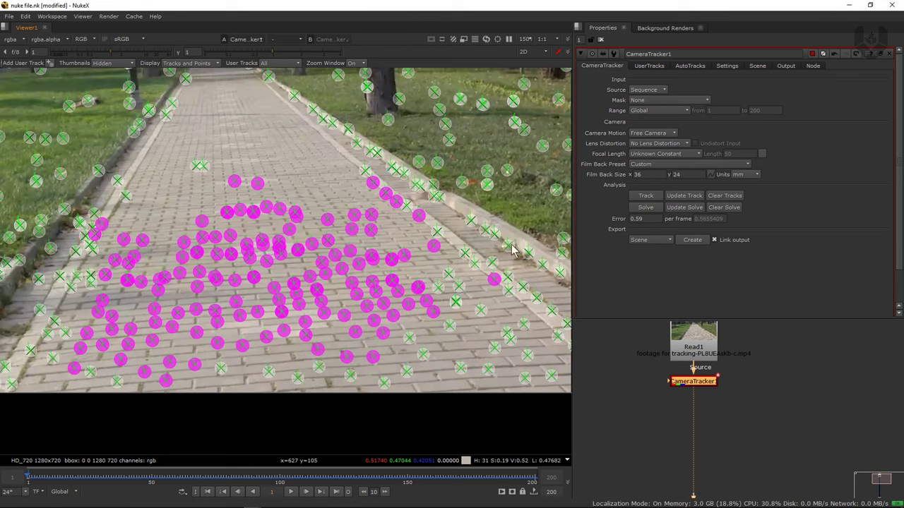
Try exporting the solve as a Scene with Link output enabled, moving the camera node aside, and undo the export.
click(662, 243)
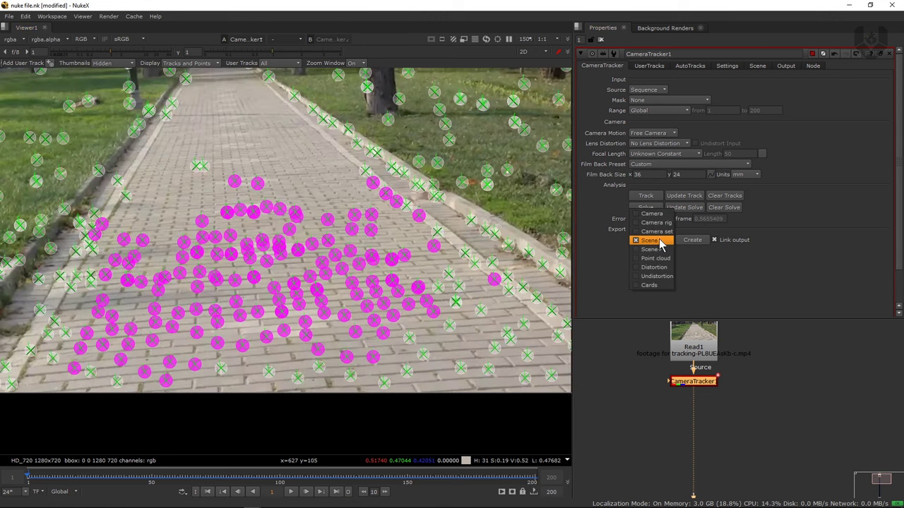
click(663, 245)
click(693, 242)
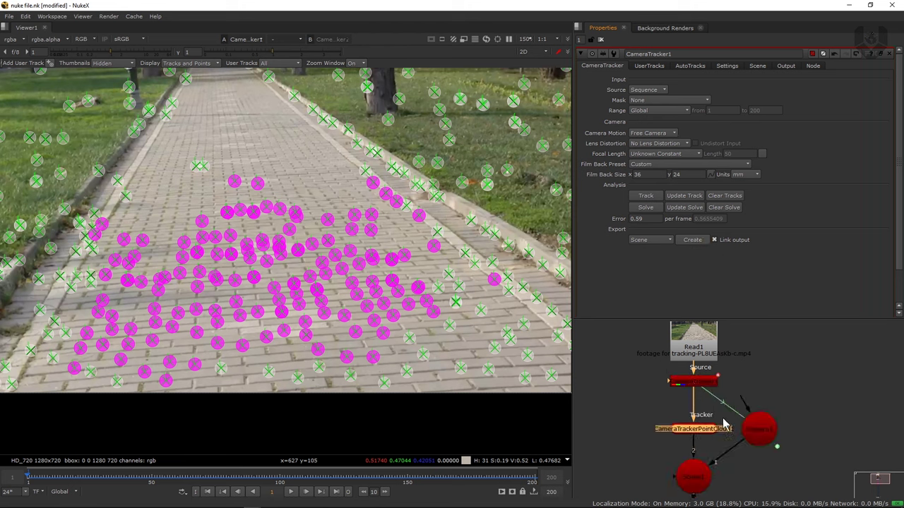
middle_drag(723, 419, 696, 402)
drag(737, 419, 816, 433)
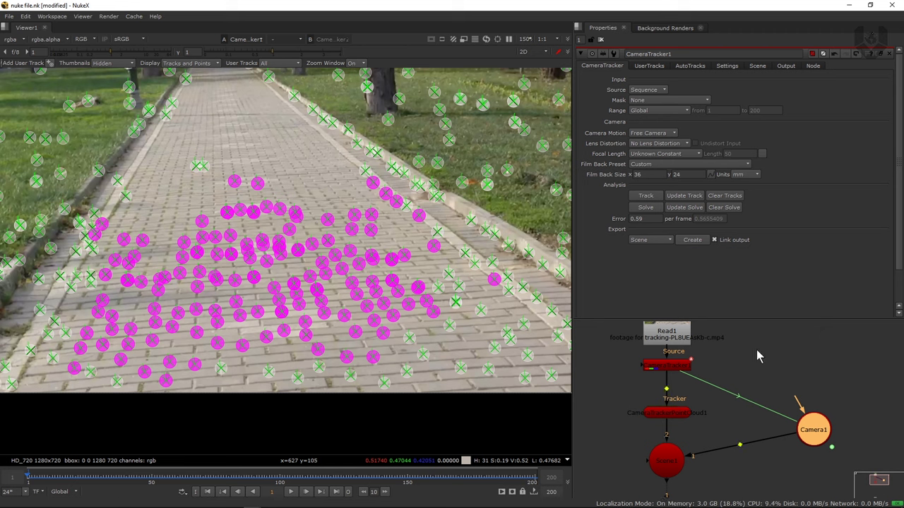
key(ctrl+z)
key(ctrl+z)
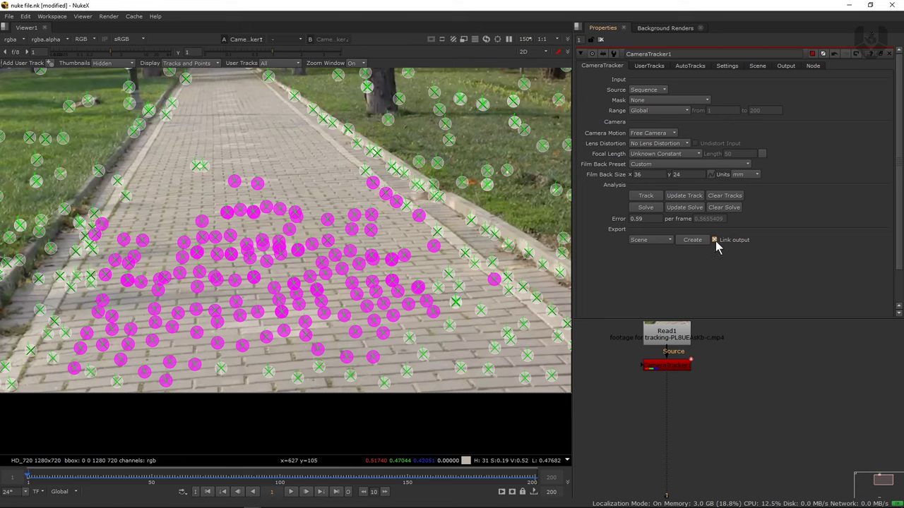
Create the Scene export with Link output disabled and inspect the scene's point cloud and camera in the 3D view.
click(692, 240)
scroll(716, 379, down, 3)
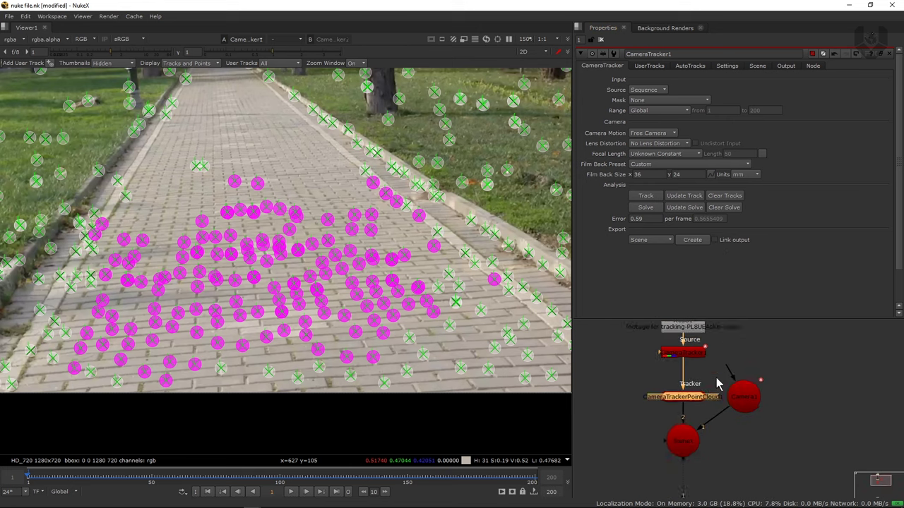
click(701, 411)
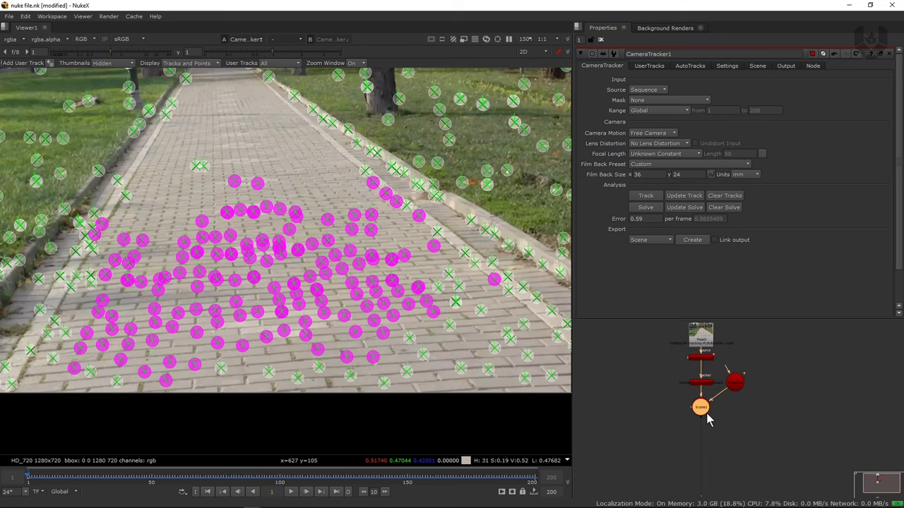
key(1)
scroll(381, 259, down, 3)
ctrl+drag(358, 288, 189, 280)
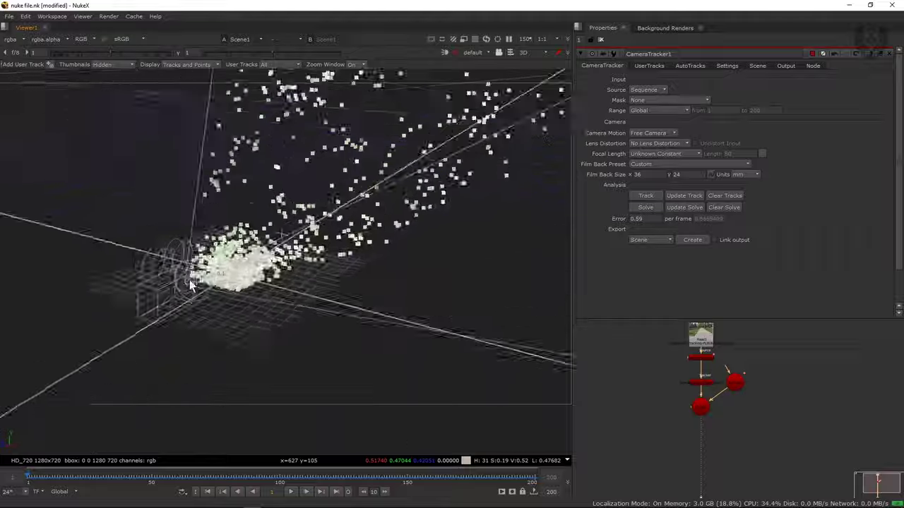
alt+right_drag(189, 280, 389, 213)
alt+right_drag(377, 264, 298, 295)
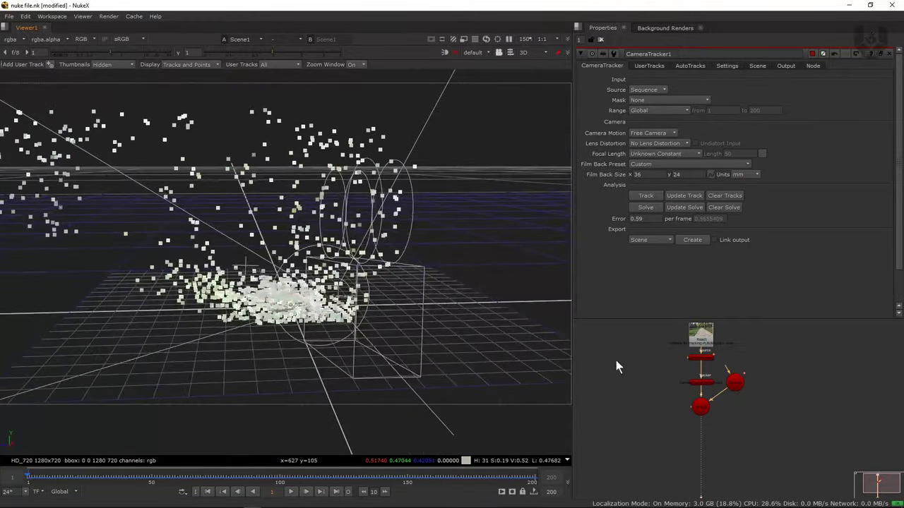
Add a ScanlineRender node and place it directly beneath the Scene node.
scroll(701, 388, up, 2)
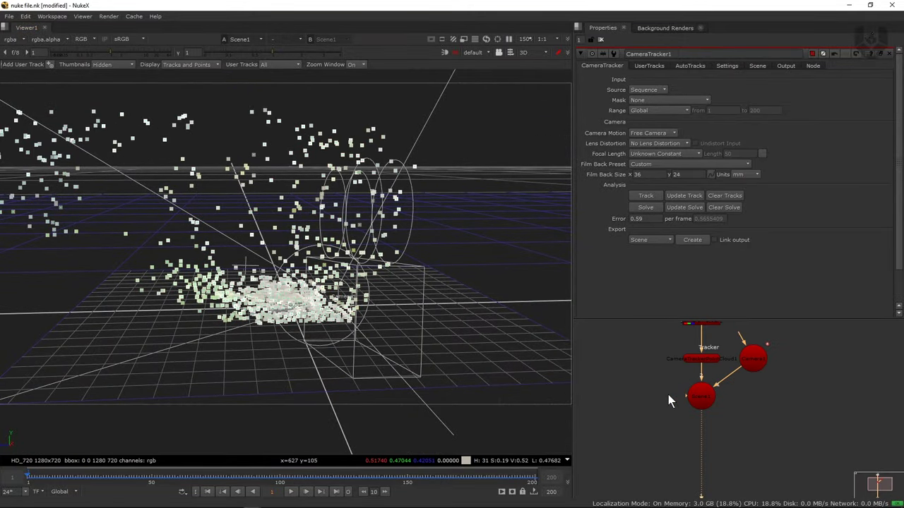
middle_drag(677, 418, 668, 425)
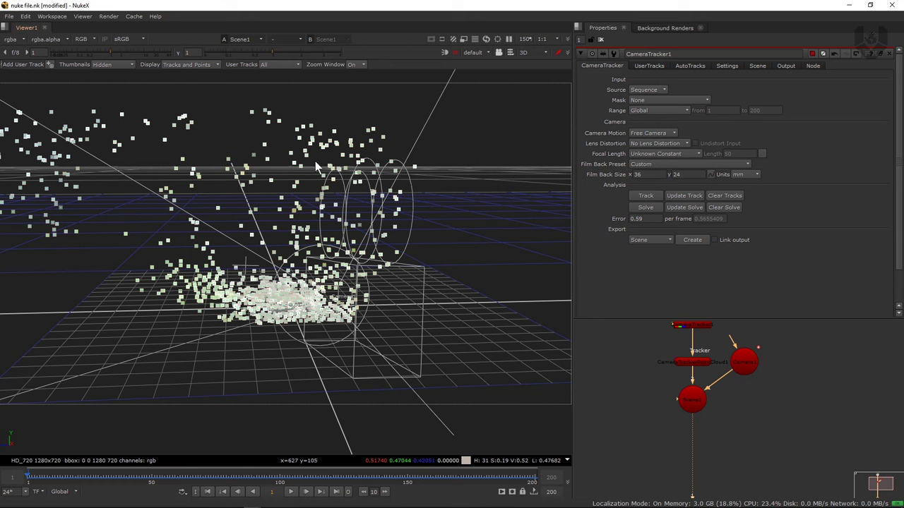
click(673, 417)
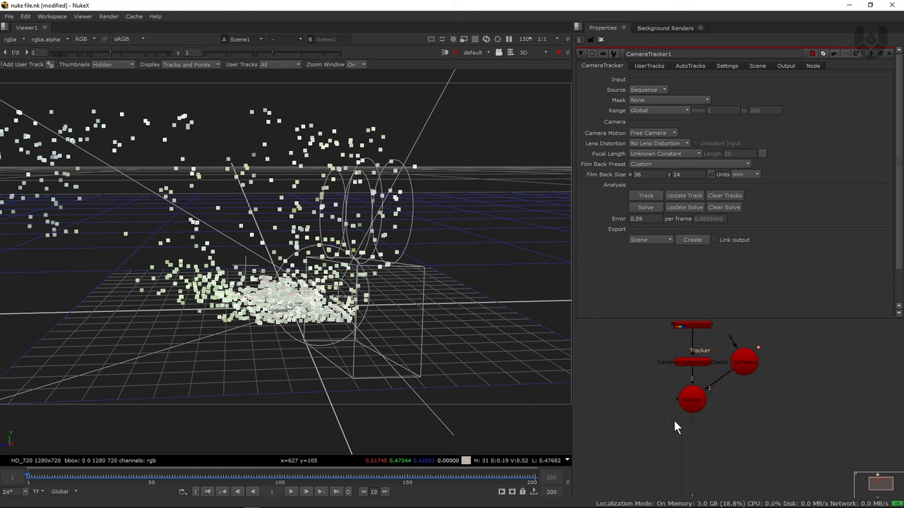
key(Tab)
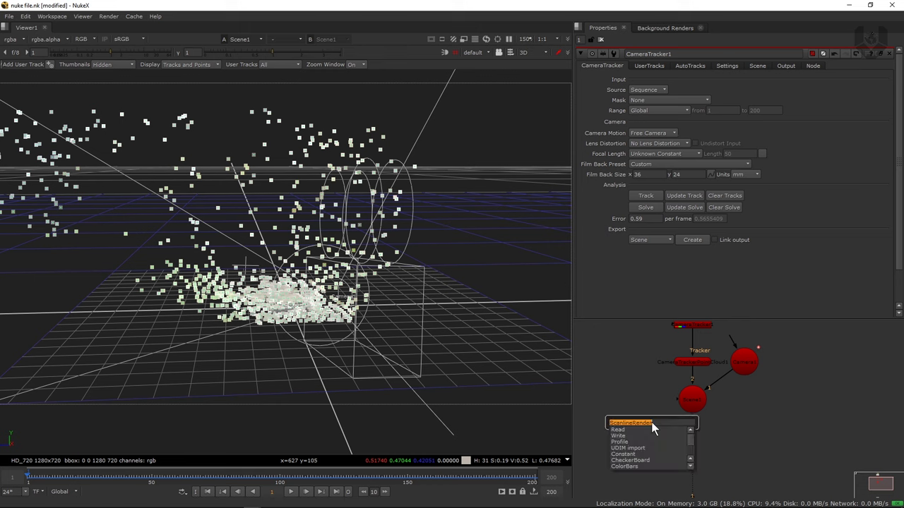
text(sca)
key(Down)
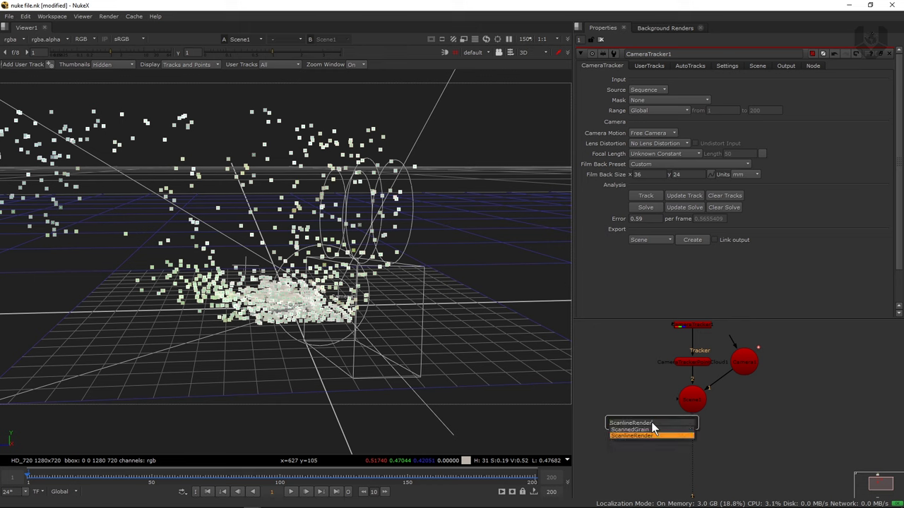
key(Return)
scroll(660, 406, up, 2)
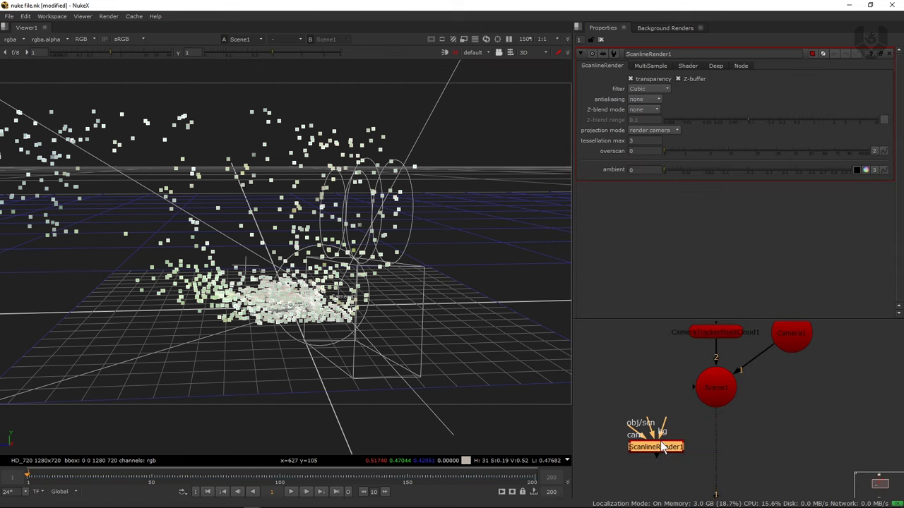
drag(661, 443, 718, 457)
middle_drag(743, 426, 705, 418)
Connect the ScanlineRender's bg input to the Read1 footage, routing the pipe around the other nodes with two Dots.
click(701, 423)
scroll(702, 422, down, 3)
scroll(705, 420, up, 3)
scroll(642, 454, down, 3)
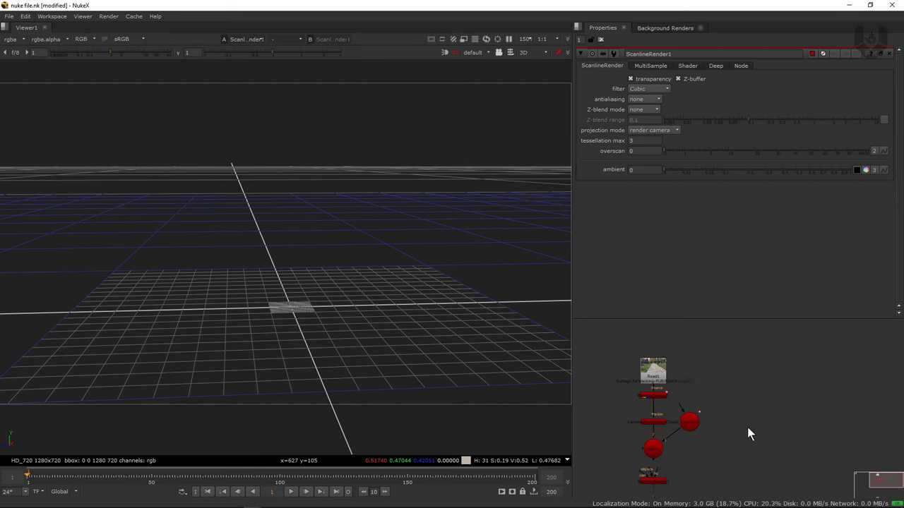
scroll(735, 423, up, 2)
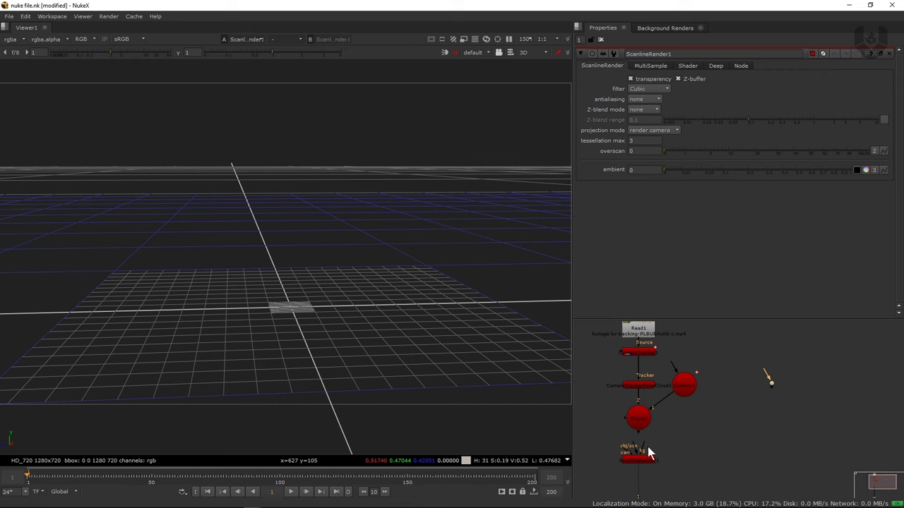
drag(648, 453, 658, 332)
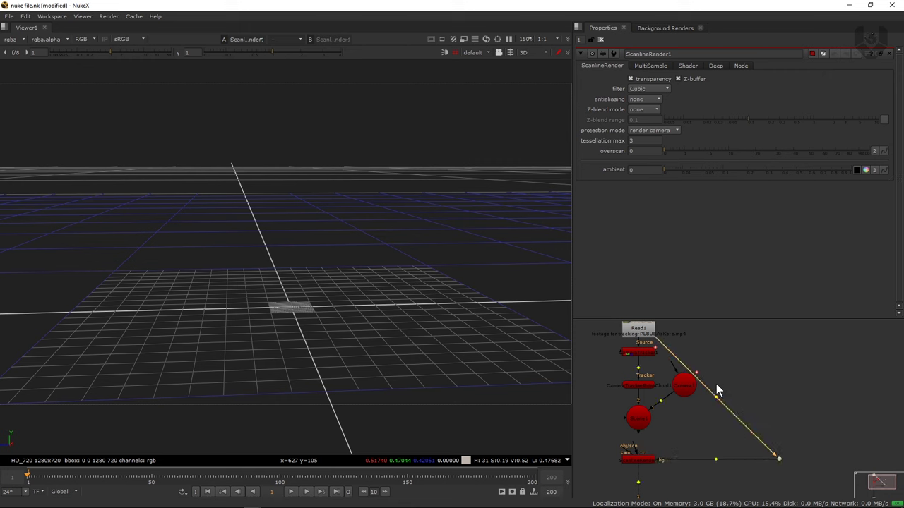
ctrl+drag(720, 401, 778, 323)
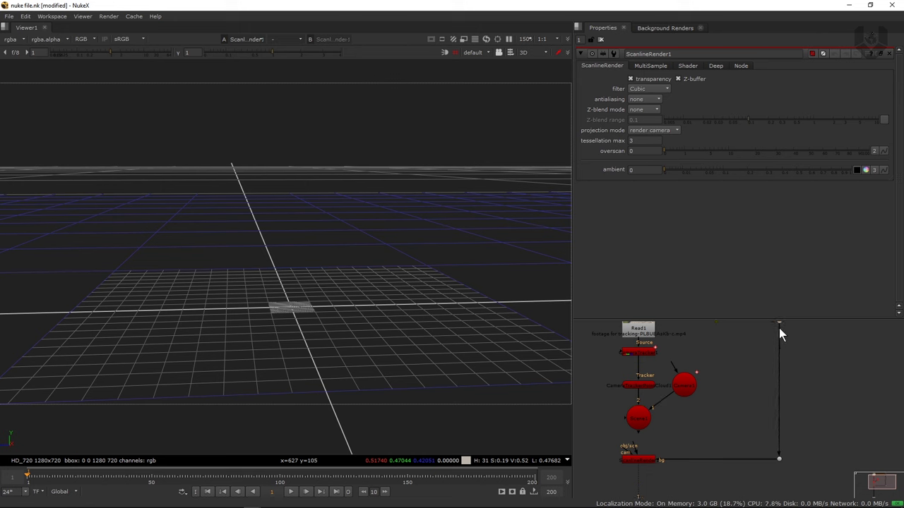
middle_drag(778, 328, 781, 350)
scroll(773, 355, down, 1)
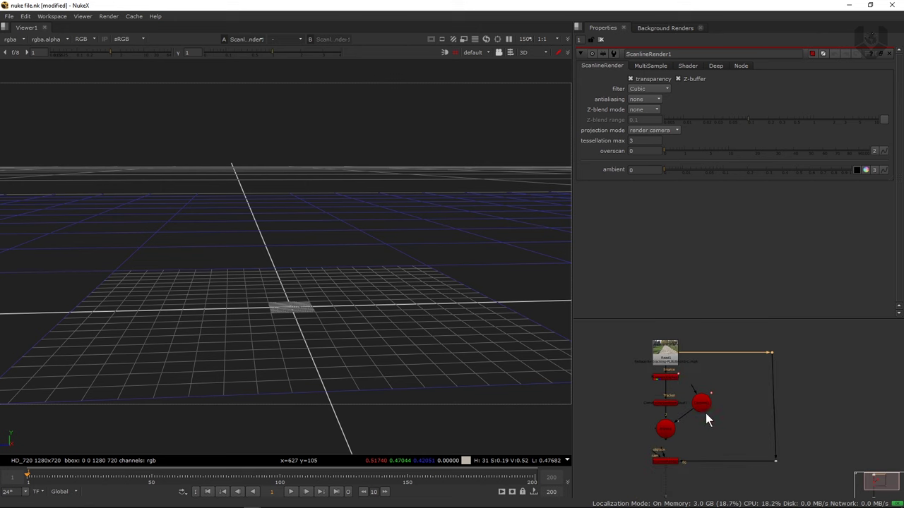
Connect the ScanlineRender's cam input to Camera1 and its obj/scn input to Scene1.
scroll(706, 411, up, 3)
middle_drag(706, 412, 720, 393)
drag(661, 423, 761, 330)
drag(687, 387, 687, 386)
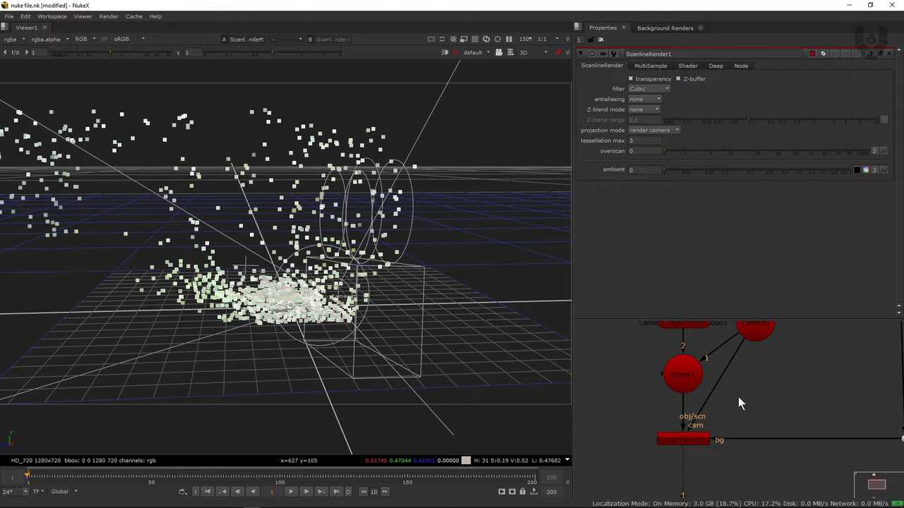
Check the point cloud against the footage by playing the ScanlineRender output in 2D, and return to the first frame.
ctrl+drag(358, 330, 492, 262)
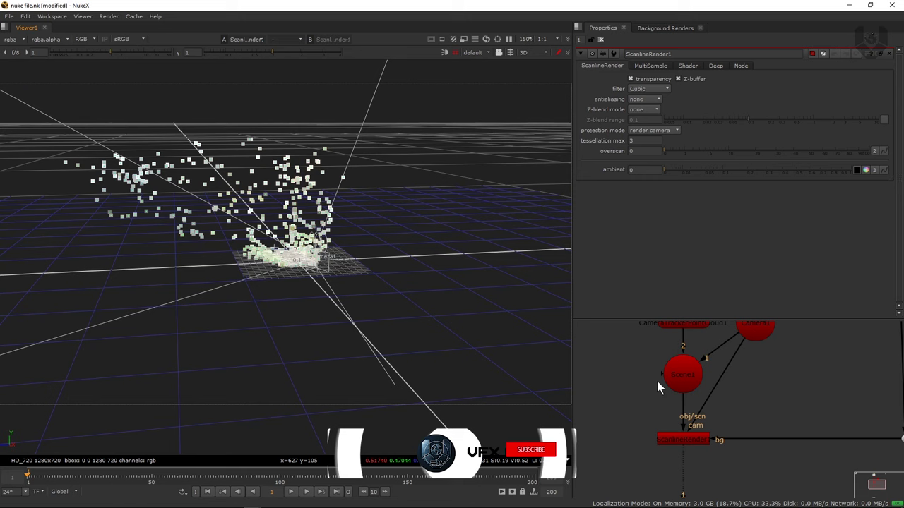
scroll(656, 378, down, 3)
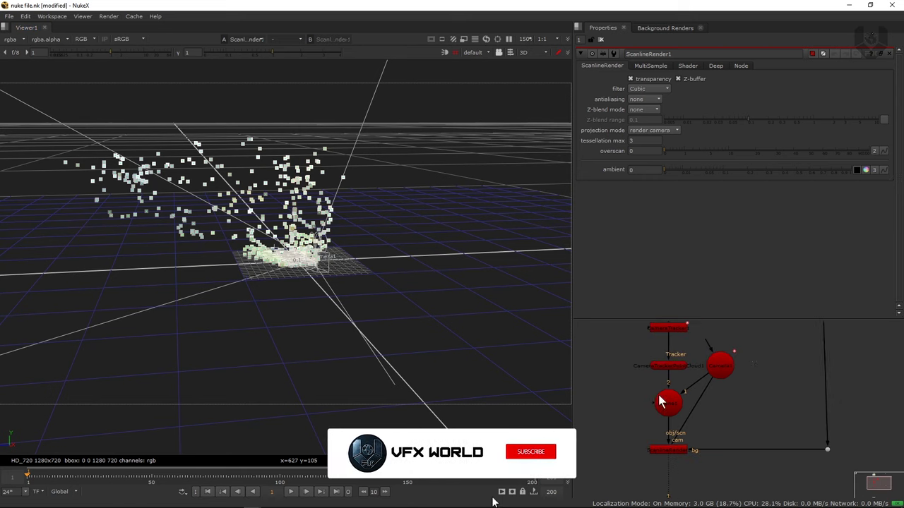
scroll(307, 255, up, 5)
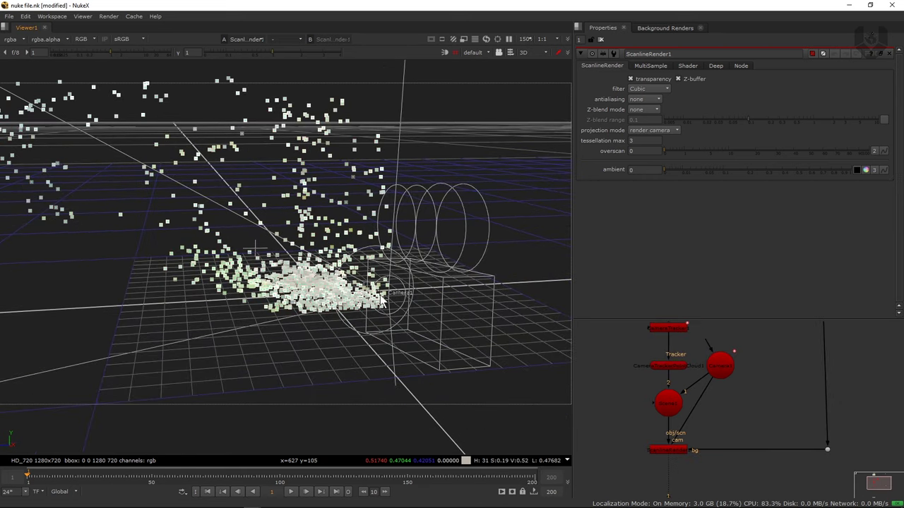
key(Tab)
middle_drag(341, 208, 336, 275)
scroll(337, 208, down, 7)
scroll(340, 234, up, 2)
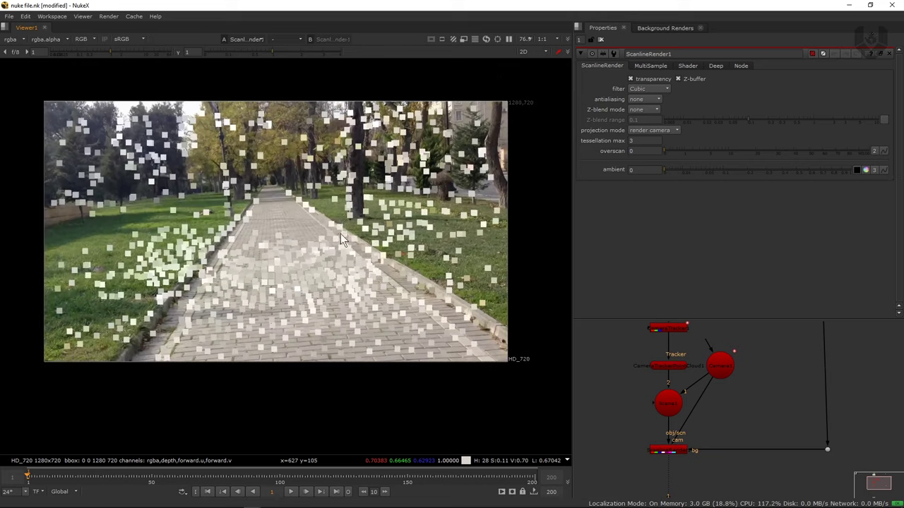
click(292, 492)
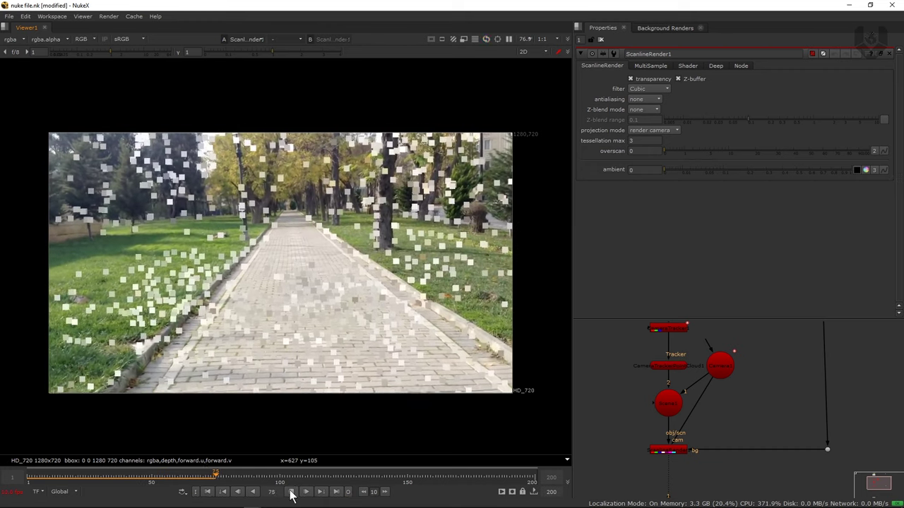
click(291, 492)
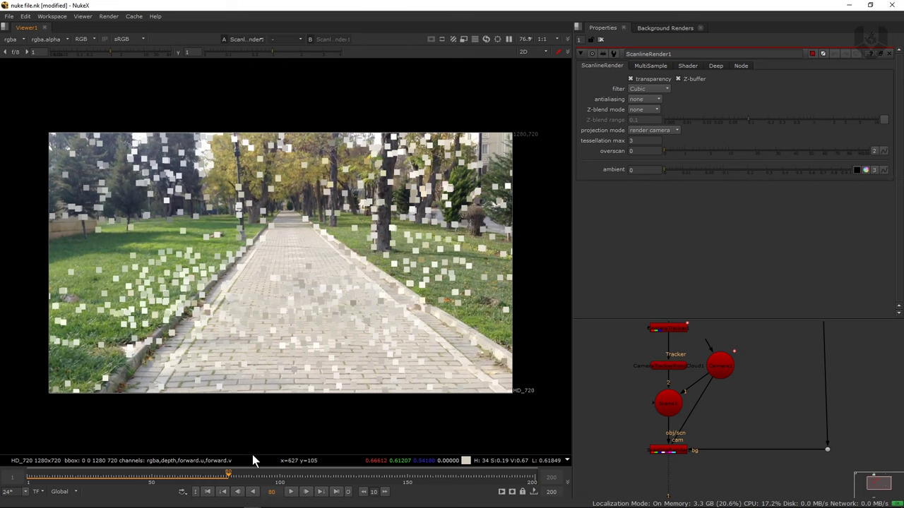
click(210, 496)
Move the CameraTrackerPointCloud node slightly closer to the CameraTracker node.
scroll(664, 358, up, 2)
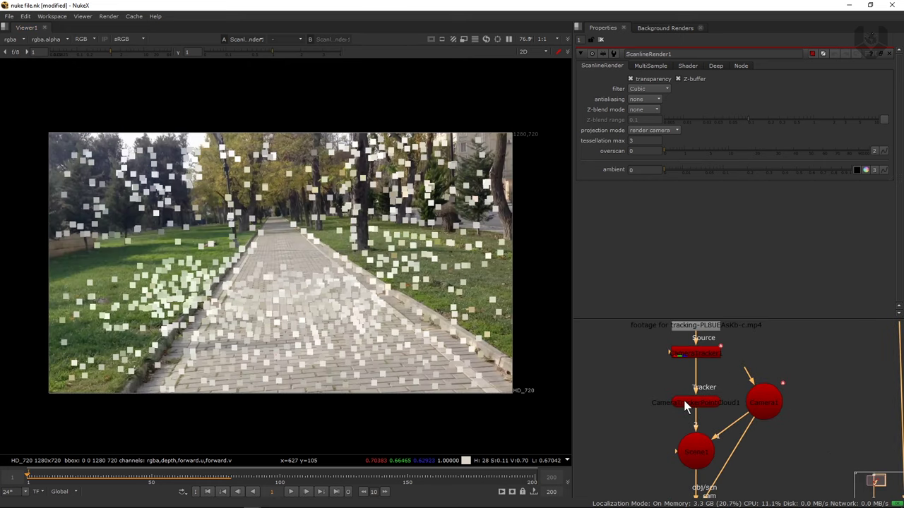
click(689, 399)
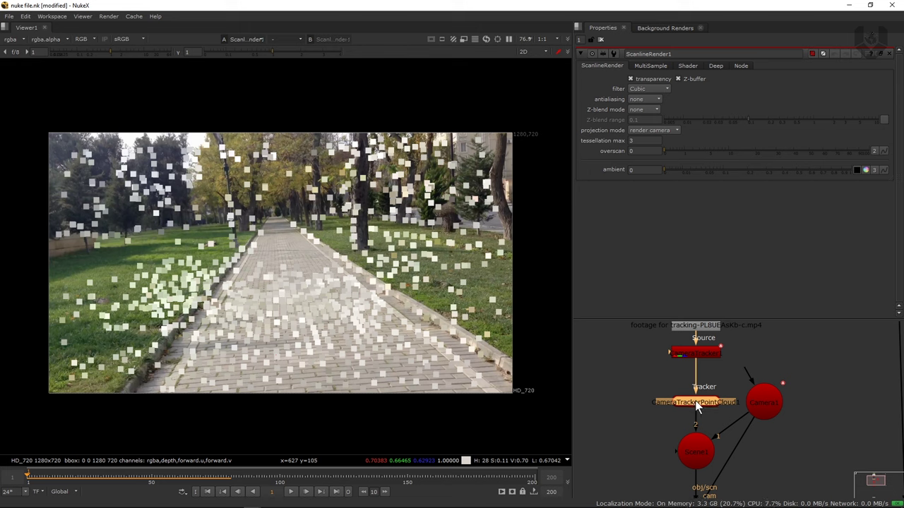
drag(693, 402, 696, 397)
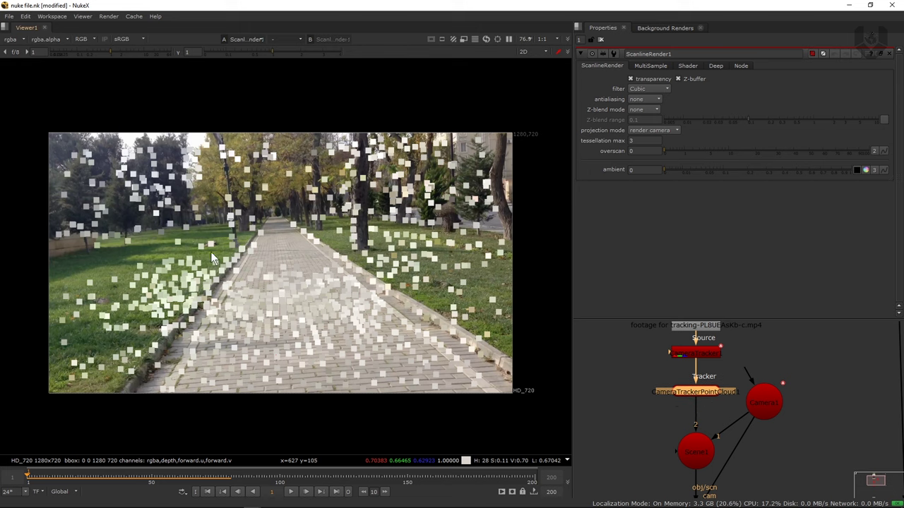
Disable the CameraTrackerPointCloud node, then open CameraTracker1's properties and display its tracks in the viewer.
key(d)
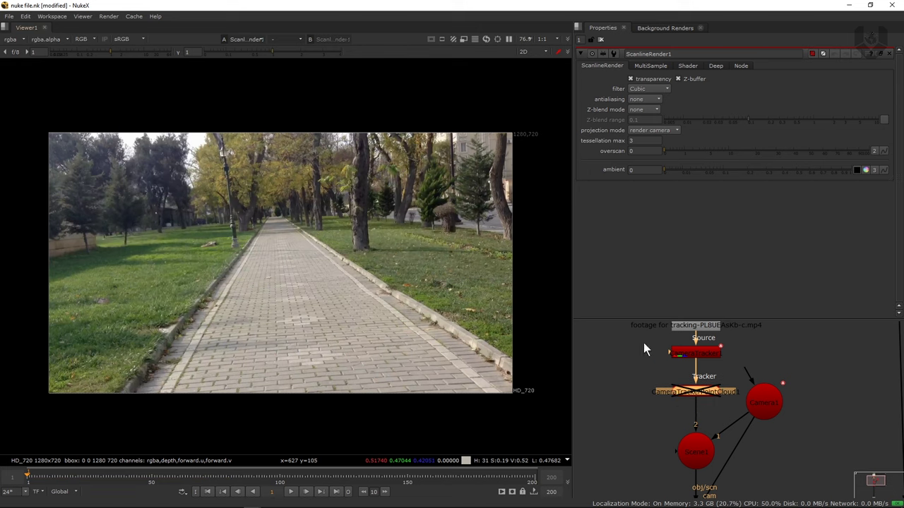
click(691, 376)
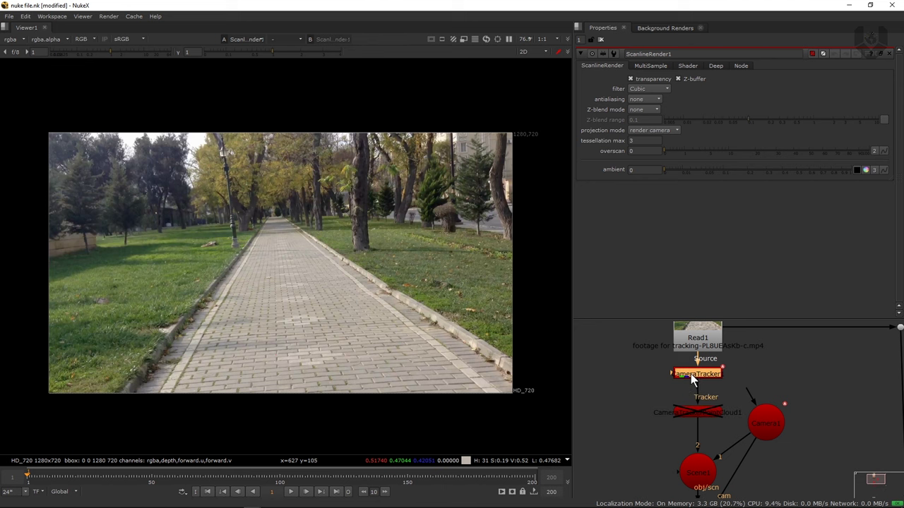
double_click(692, 375)
key(1)
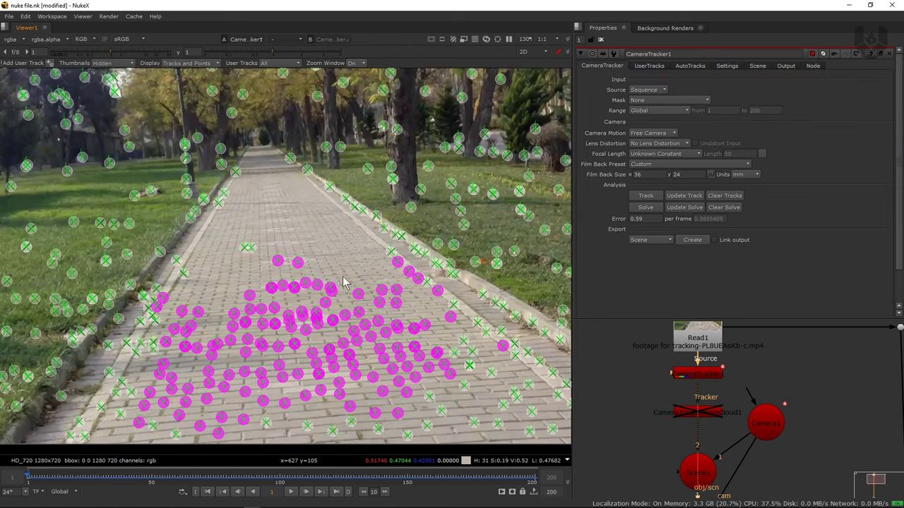
Select a group of ground tracks in the middle of the paved path and create a card from them.
scroll(337, 301, up, 3)
drag(357, 258, 233, 349)
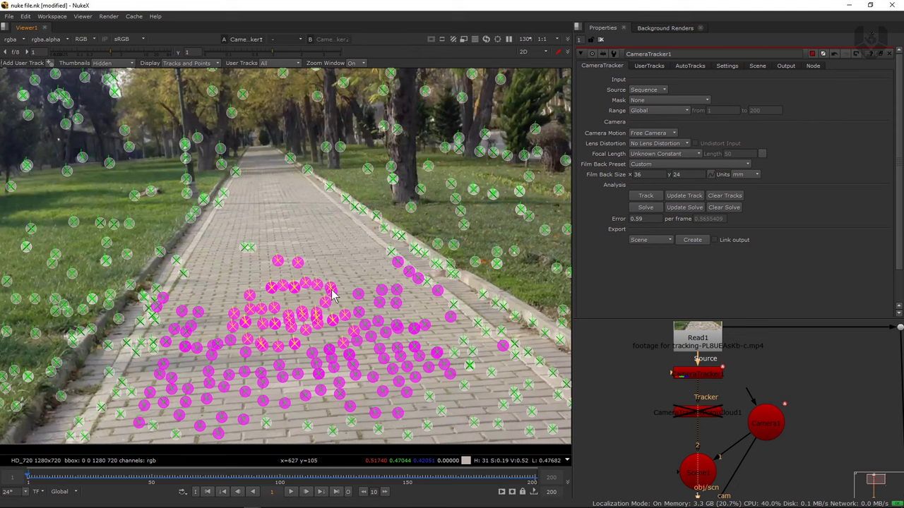
right_click(332, 289)
mouse_move(365, 330)
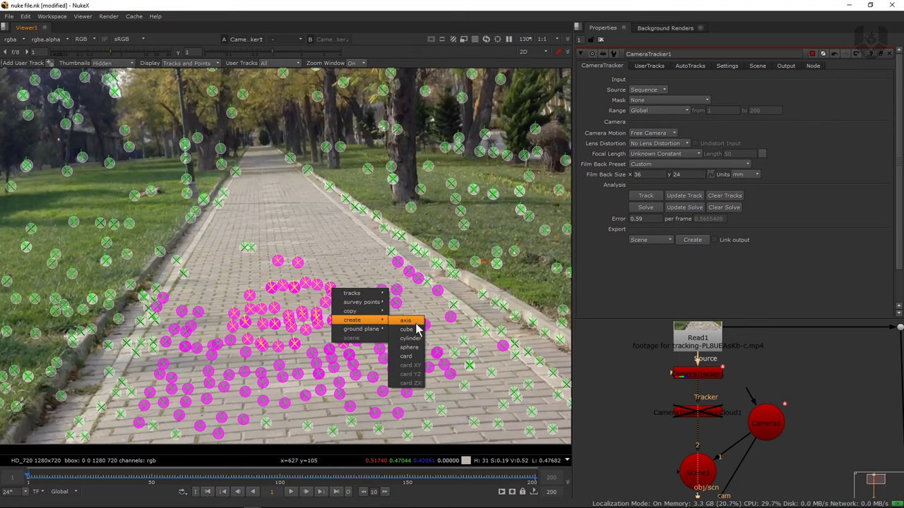
click(408, 363)
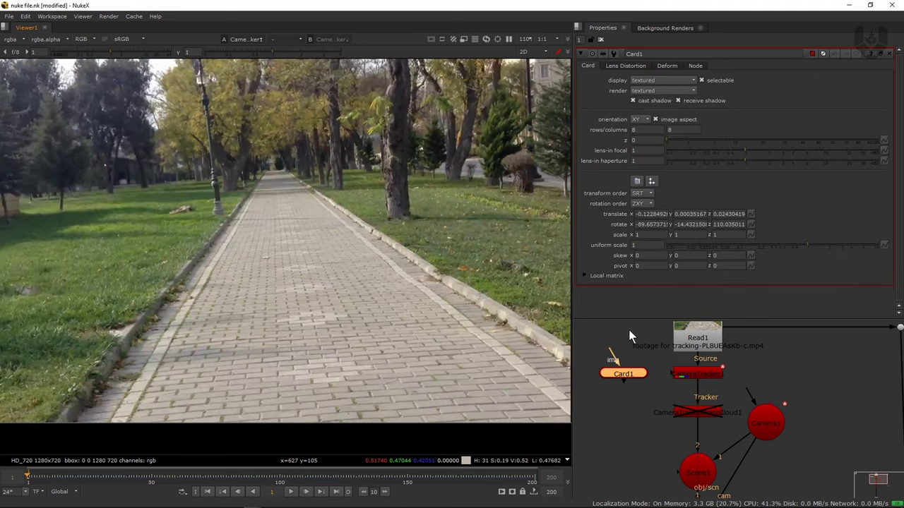
Connect Card1's output to Scene1 and move the card node level with the Scene node.
middle_drag(638, 381, 657, 374)
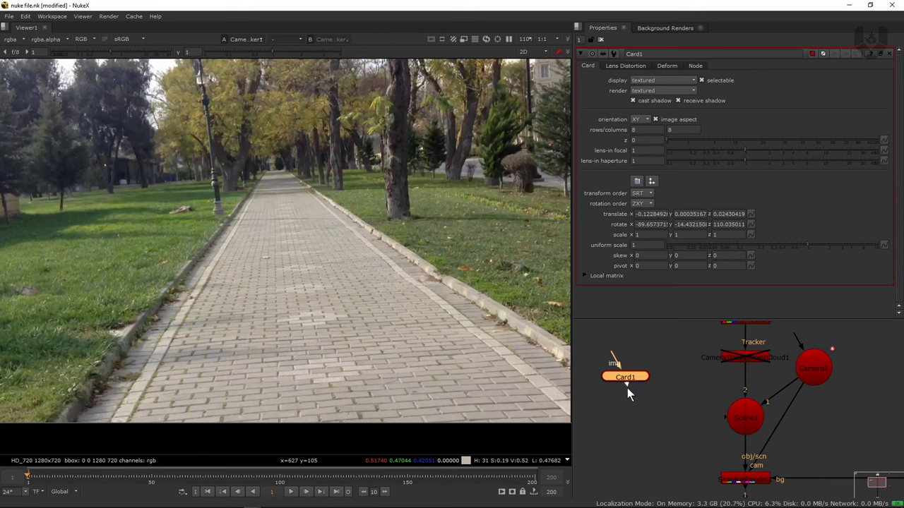
drag(627, 387, 735, 414)
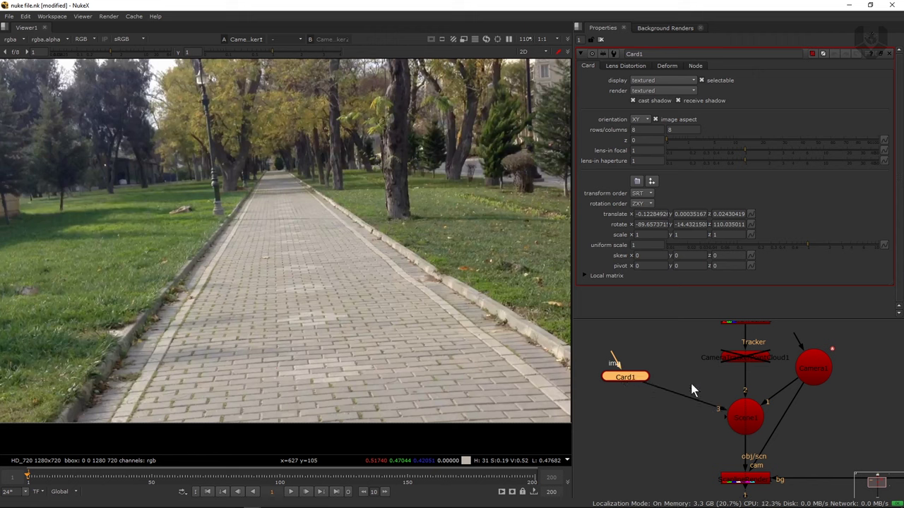
middle_drag(691, 384, 674, 360)
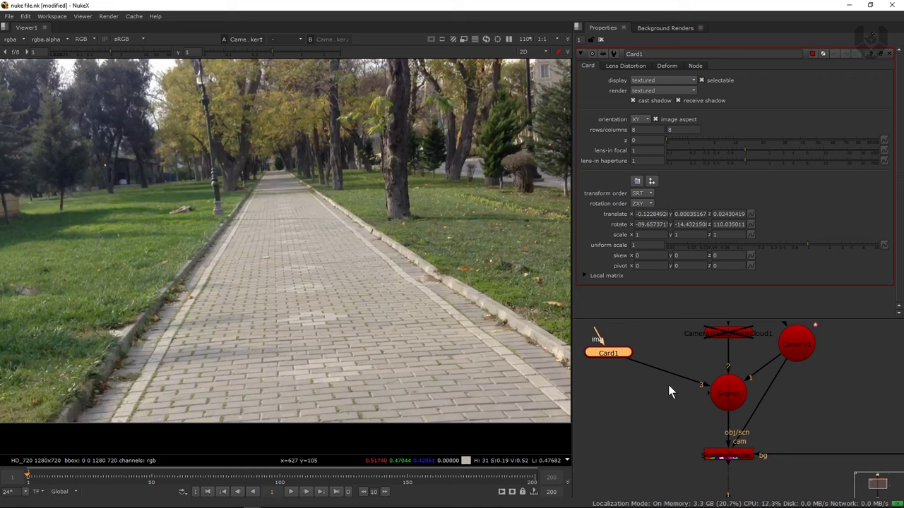
scroll(665, 387, down, 4)
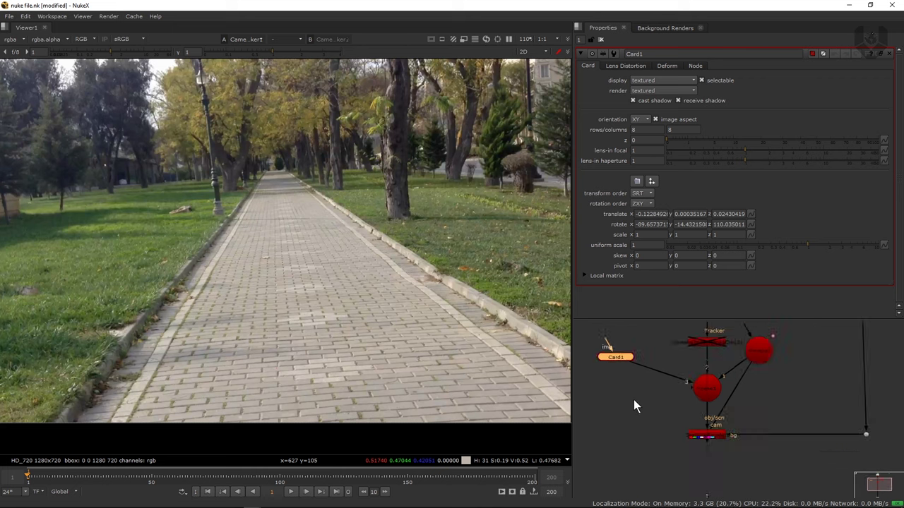
drag(628, 363, 615, 382)
click(618, 353)
scroll(655, 358, up, 3)
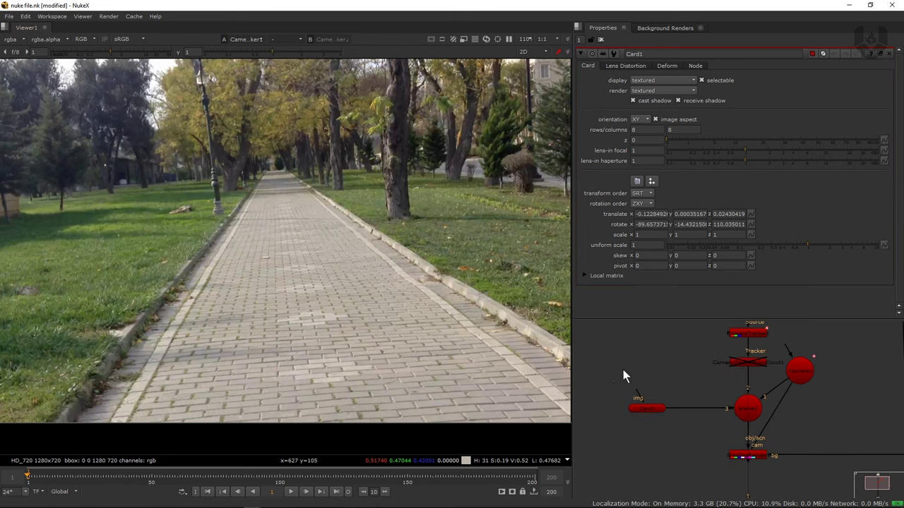
Switch the viewer to 3D and add a CheckerBoard node feeding the card's img input.
key(Tab)
scroll(360, 317, up, 3)
ctrl+drag(375, 298, 371, 350)
alt+right_drag(372, 350, 386, 373)
scroll(624, 340, down, 3)
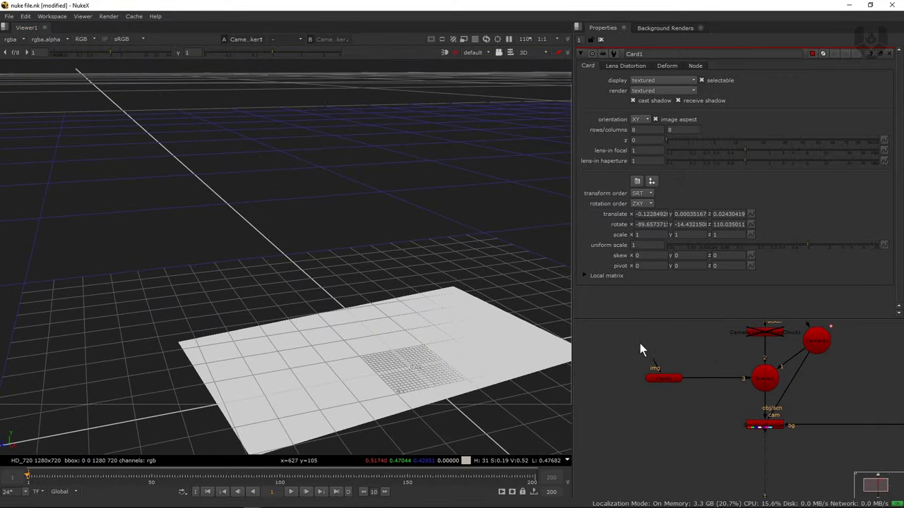
key(Tab)
text(che)
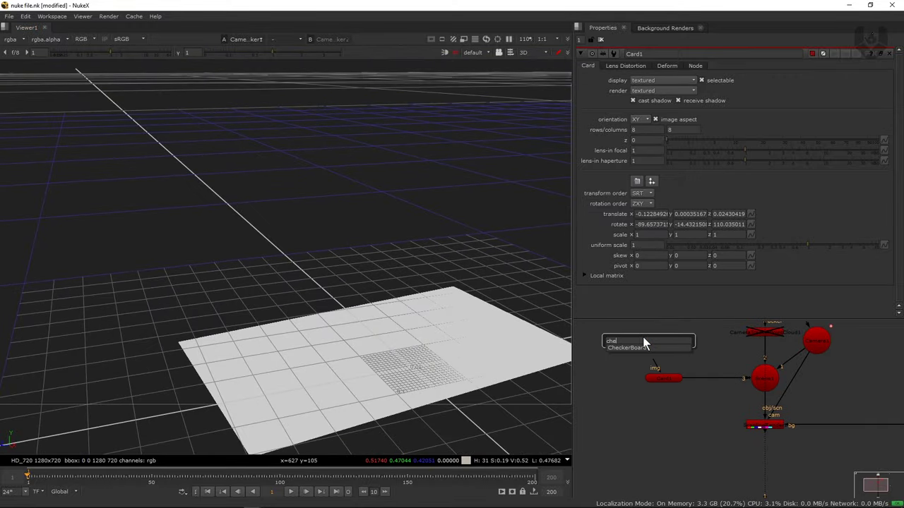
click(624, 347)
drag(655, 357, 673, 342)
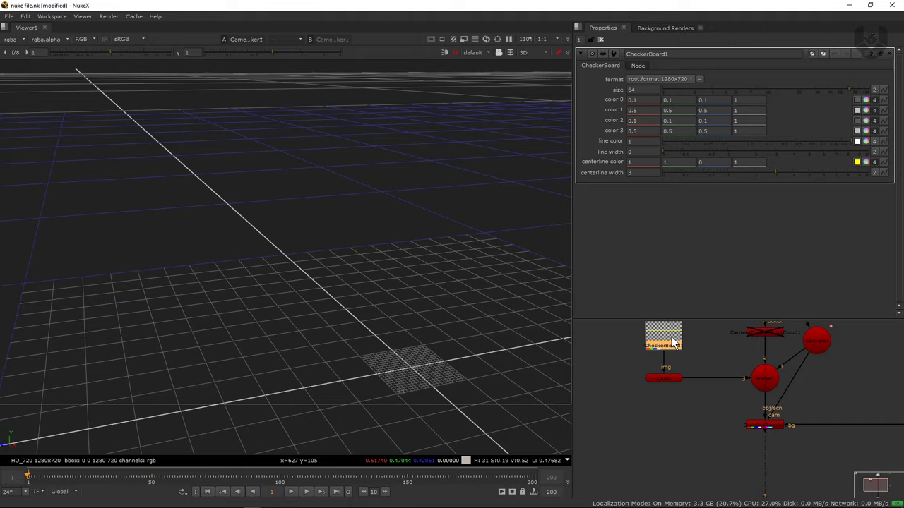
Display Scene1 in the 3D view and examine the checkered card's position relative to the tracked camera.
double_click(670, 378)
ctrl+drag(392, 320, 361, 343)
scroll(363, 343, down, 5)
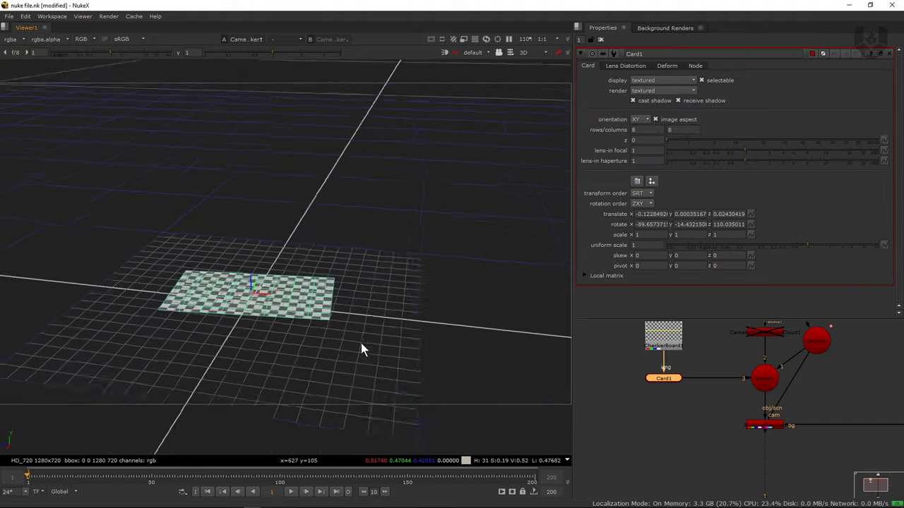
scroll(691, 394, down, 3)
scroll(717, 387, up, 3)
click(745, 379)
key(1)
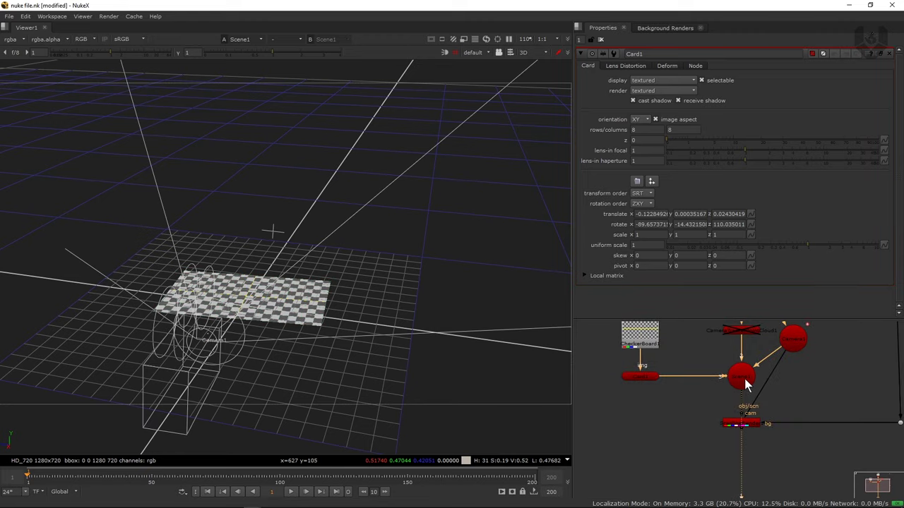
scroll(296, 368, down, 2)
scroll(286, 360, up, 6)
scroll(308, 317, down, 5)
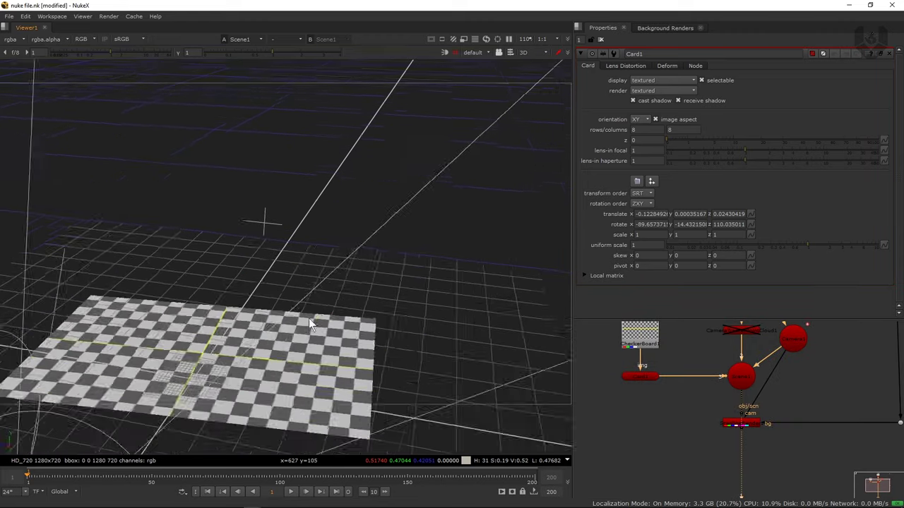
ctrl+drag(324, 351, 381, 348)
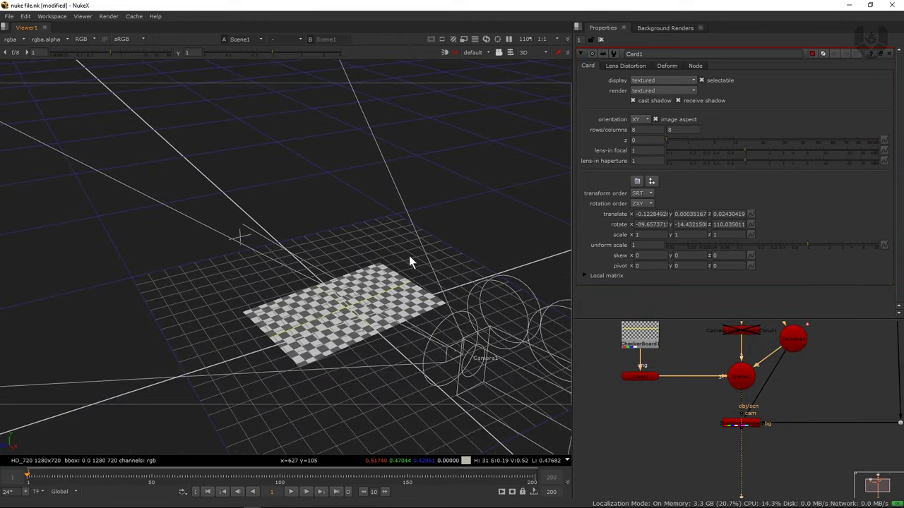
Set Card1's Y rotation to 90.
click(643, 384)
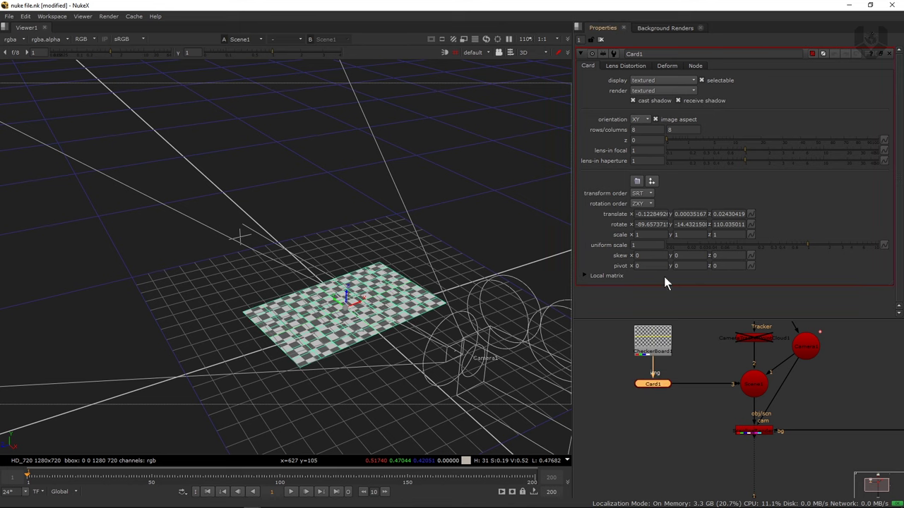
double_click(692, 224)
key(ctrl+a)
text(90)
key(Return)
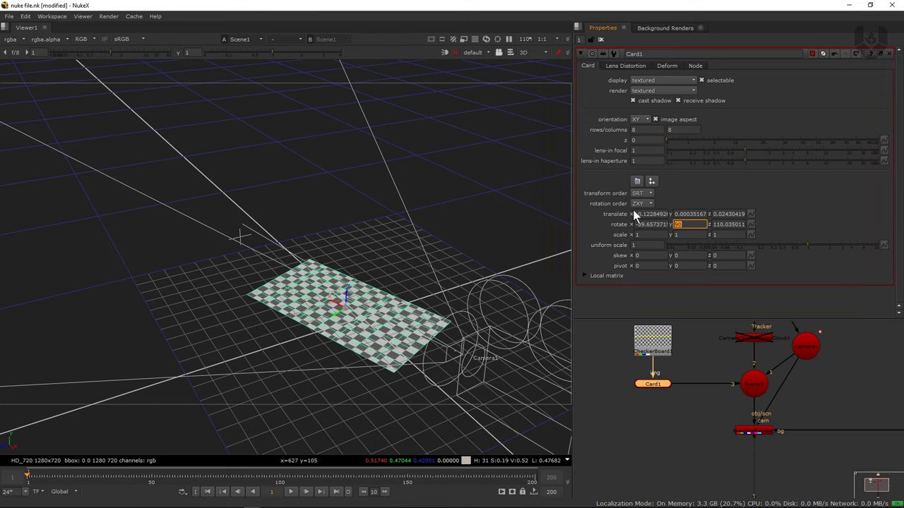
ctrl+drag(408, 304, 357, 317)
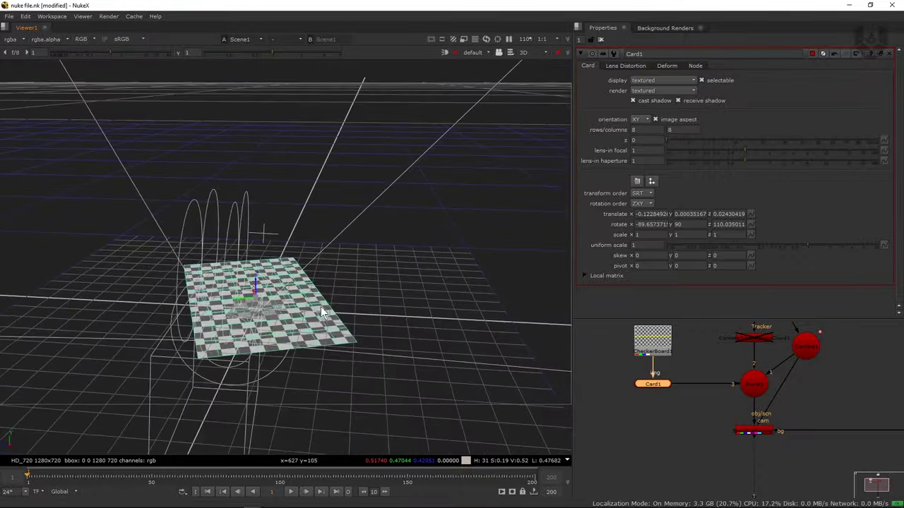
Display the ScanlineRender output in 2D to check the checkered card against the footage.
key(Tab)
middle_drag(664, 375, 647, 332)
click(737, 391)
key(1)
scroll(271, 283, down, 3)
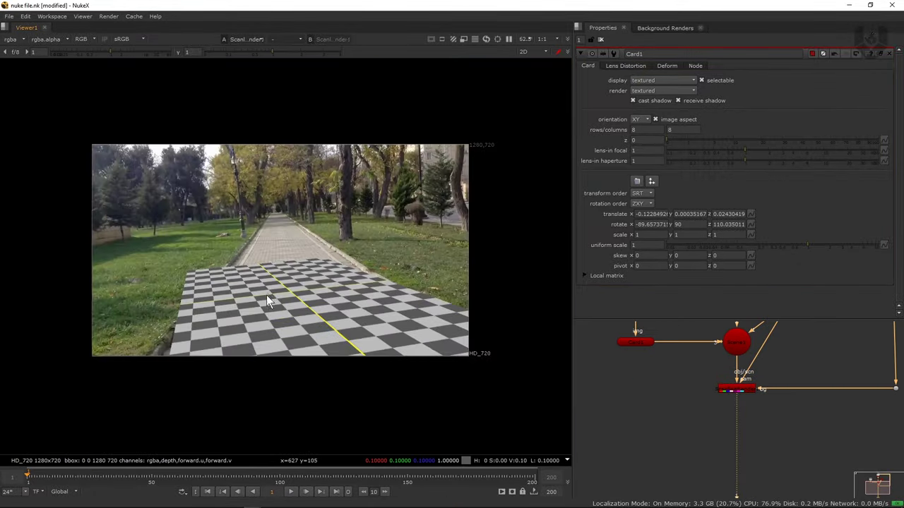
scroll(266, 295, up, 1)
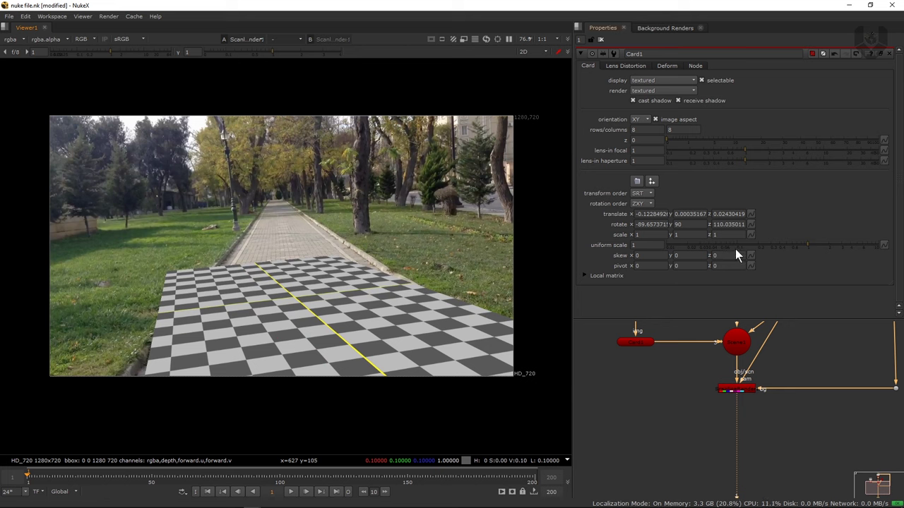
Reduce the card's uniform scale to 0.41 so it fits within the paved path.
click(755, 243)
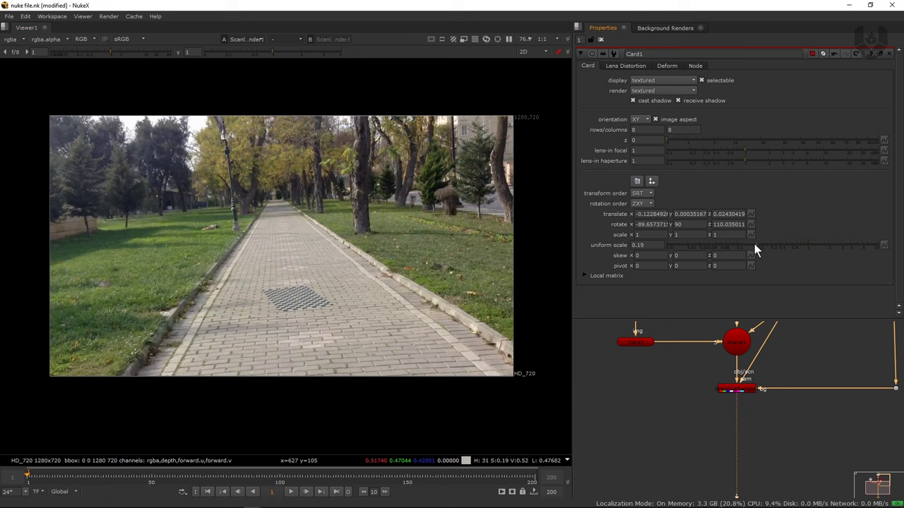
mouse_move(781, 243)
mouse_down()
mouse_move(769, 243)
mouse_move(779, 244)
mouse_up()
scroll(348, 303, up, 3)
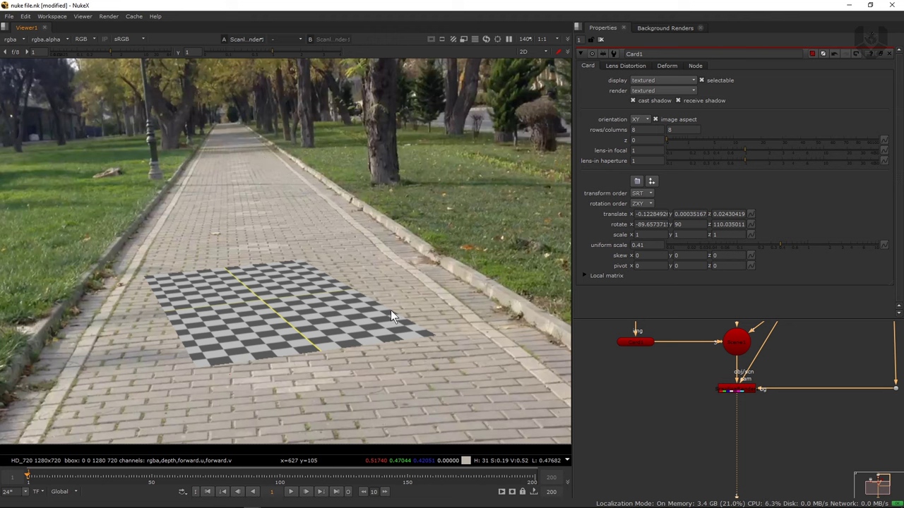
Align the card with the path by setting its rotation to X -87.7, Y 77.9 and Z 110.
mouse_move(646, 223)
middle_down()
mouse_move(666, 224)
mouse_move(653, 224)
middle_up()
drag(655, 224, 655, 226)
mouse_move(647, 223)
middle_down()
mouse_move(660, 223)
mouse_move(651, 223)
middle_up()
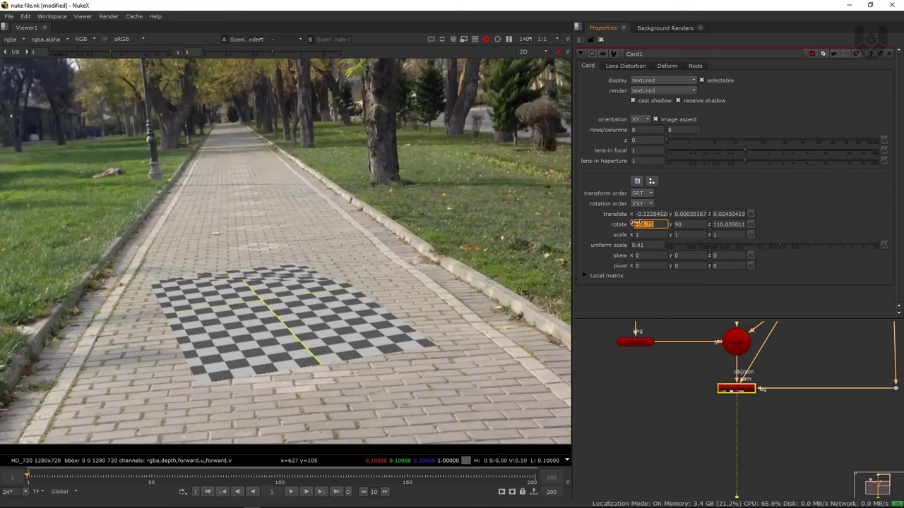
key(ctrl+z)
drag(690, 223, 585, 235)
mouse_move(728, 225)
mouse_down()
mouse_move(710, 226)
mouse_move(725, 224)
mouse_up()
drag(642, 227, 648, 225)
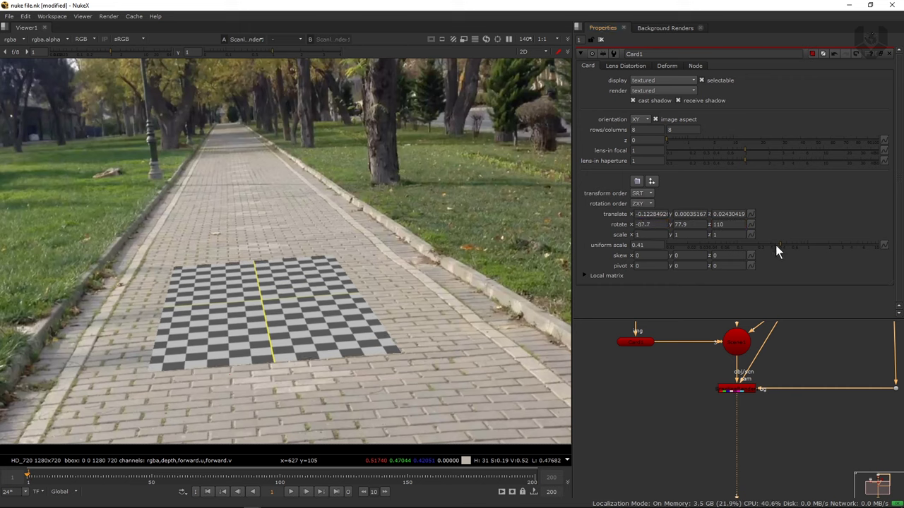
Enlarge the card along the path with uniform scale 0.63, X scale 1.5 and Y scale 1.2.
drag(782, 251, 794, 246)
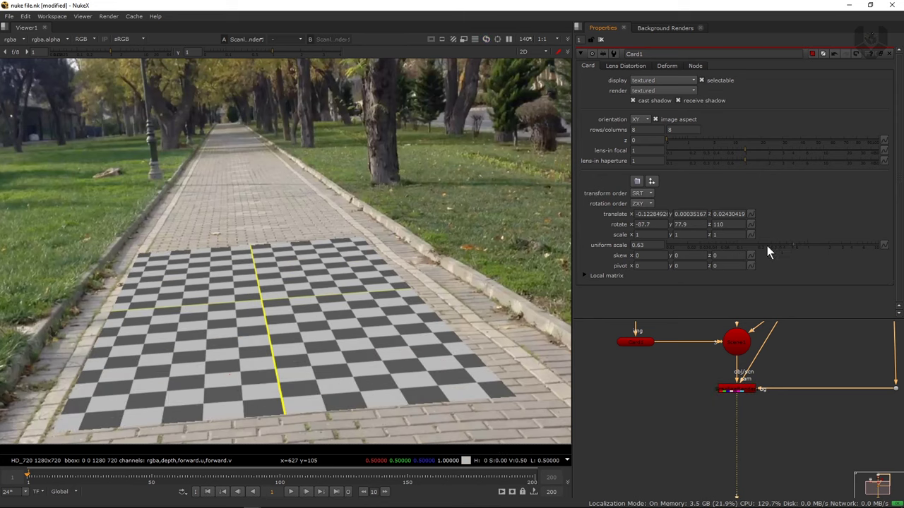
drag(639, 234, 652, 234)
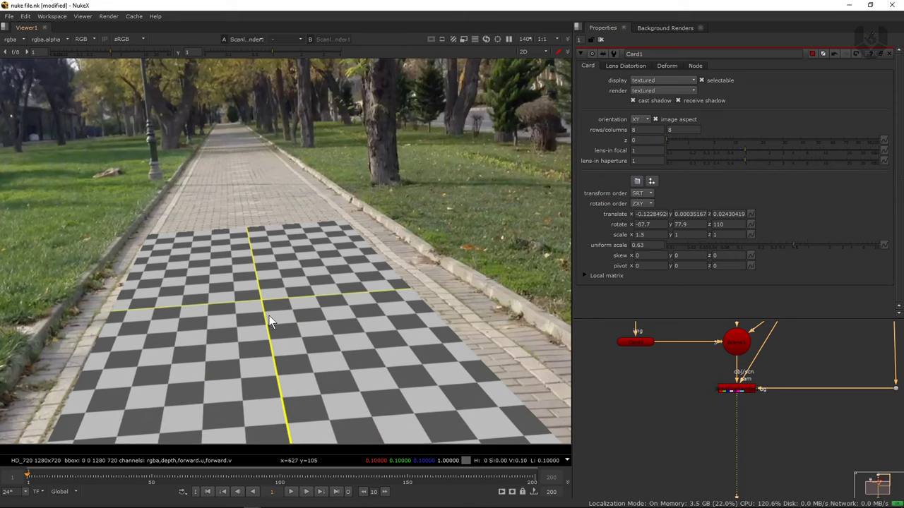
scroll(395, 295, down, 2)
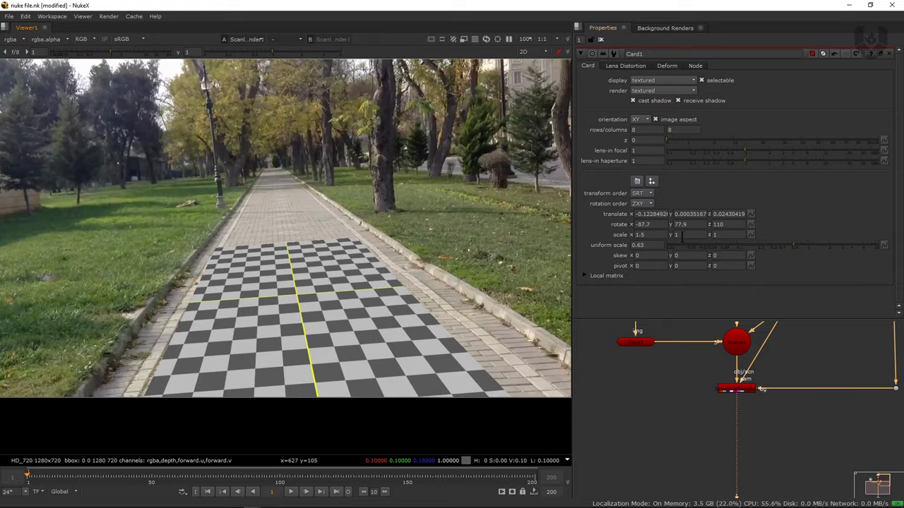
drag(682, 237, 685, 237)
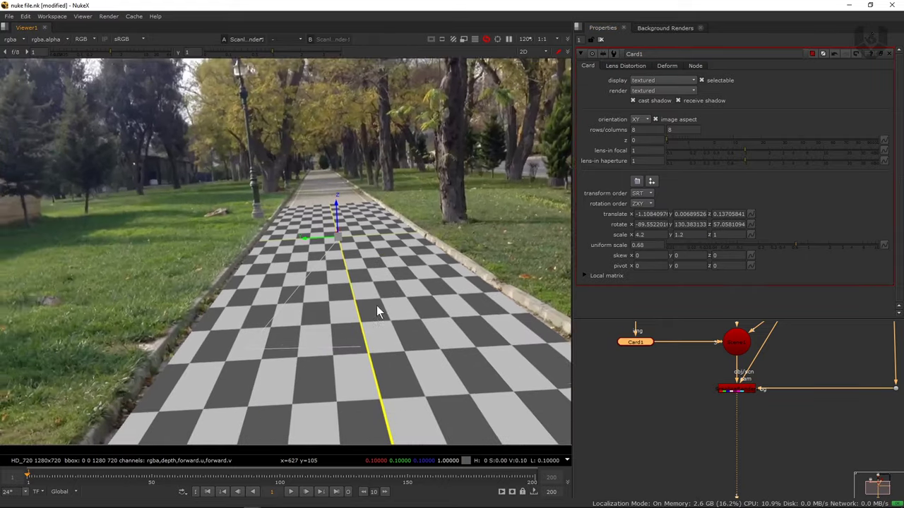
scroll(365, 304, up, 1)
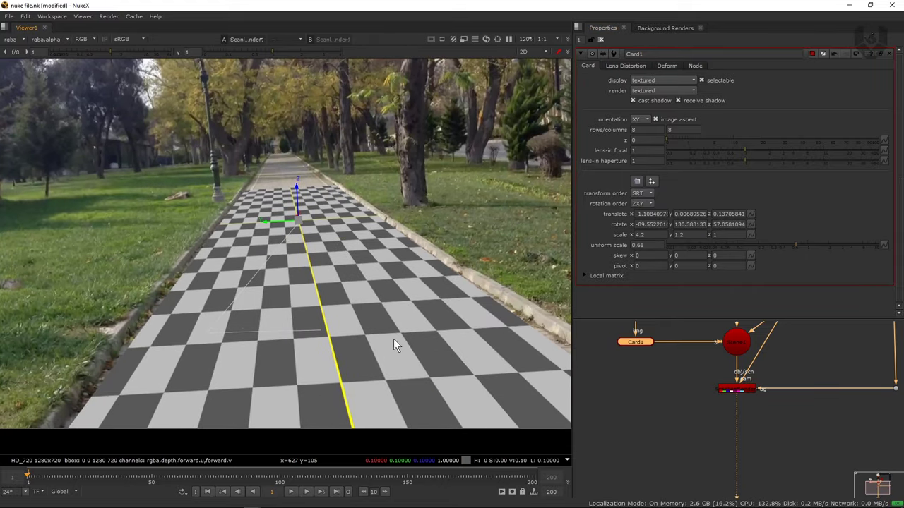
middle_drag(393, 340, 389, 352)
middle_drag(624, 351, 627, 384)
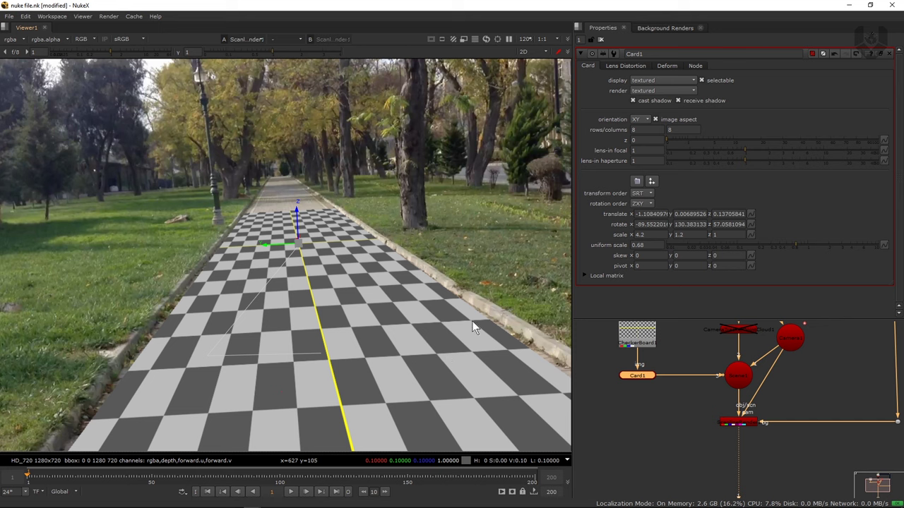
middle_drag(639, 366, 645, 388)
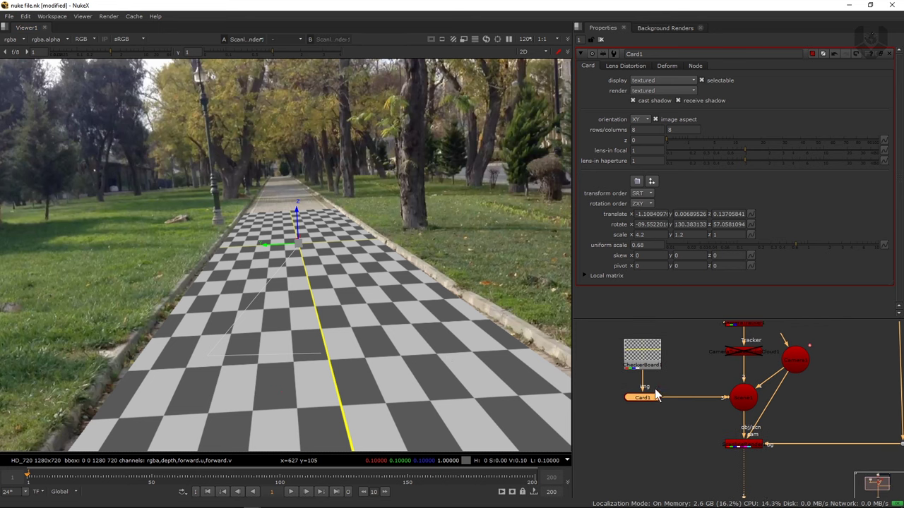
middle_drag(714, 369, 712, 355)
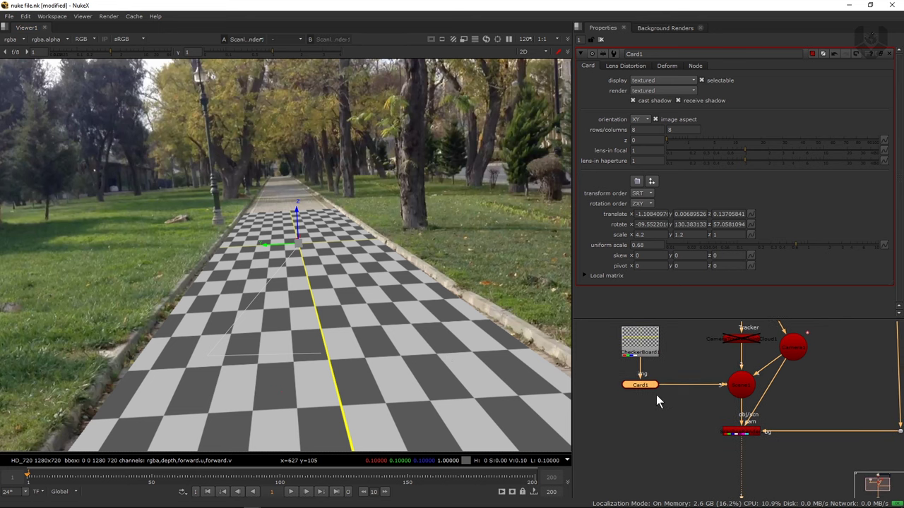
Add a Cube node textured by the CheckerBoard and connect it to the Scene node.
click(653, 418)
key(Tab)
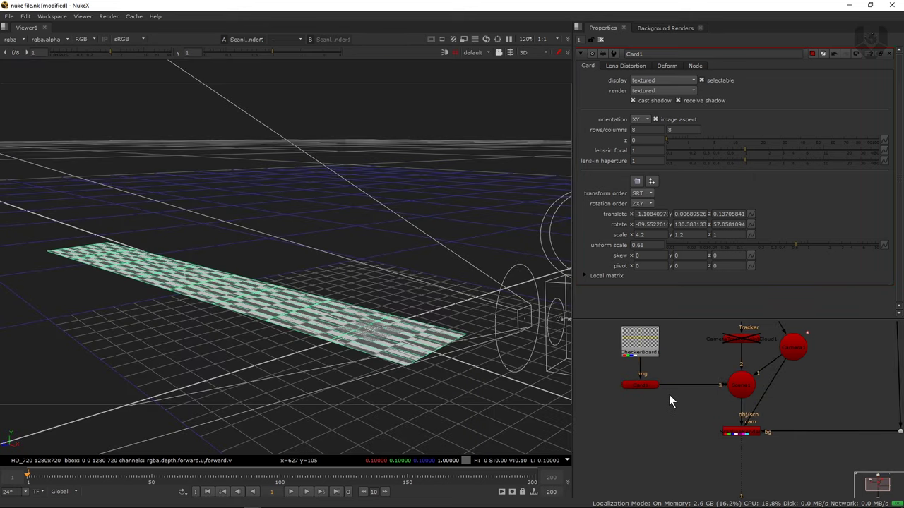
key(Tab)
text(cube)
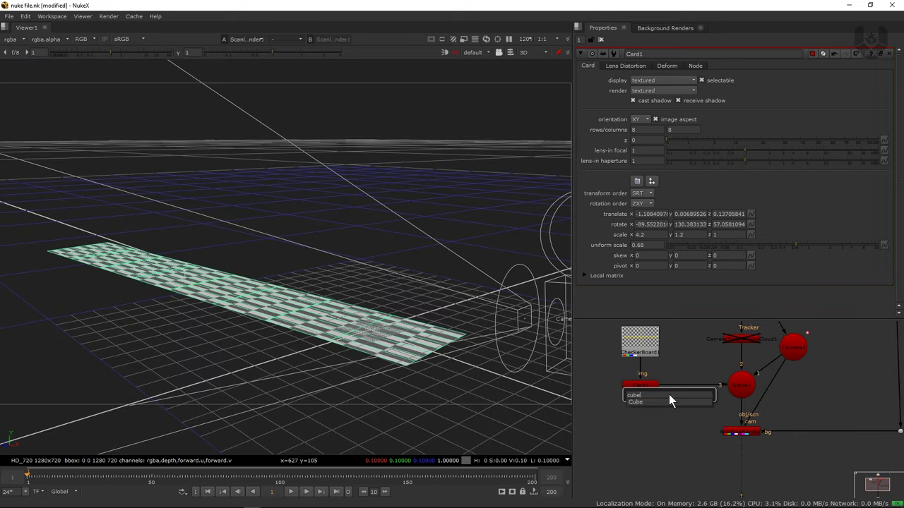
click(643, 402)
drag(660, 431, 622, 332)
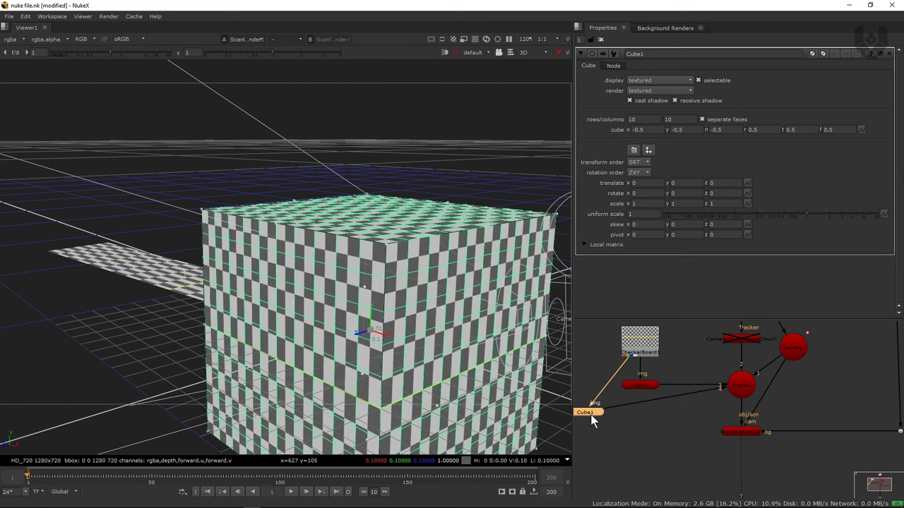
Shrink the cube to uniform scale 0.18, reshape it into an upright block, and place it on the path at X -0.8, Y 0.12.
mouse_move(739, 214)
mouse_down()
mouse_move(722, 214)
mouse_move(752, 214)
mouse_up()
drag(371, 312, 322, 305)
drag(268, 286, 333, 283)
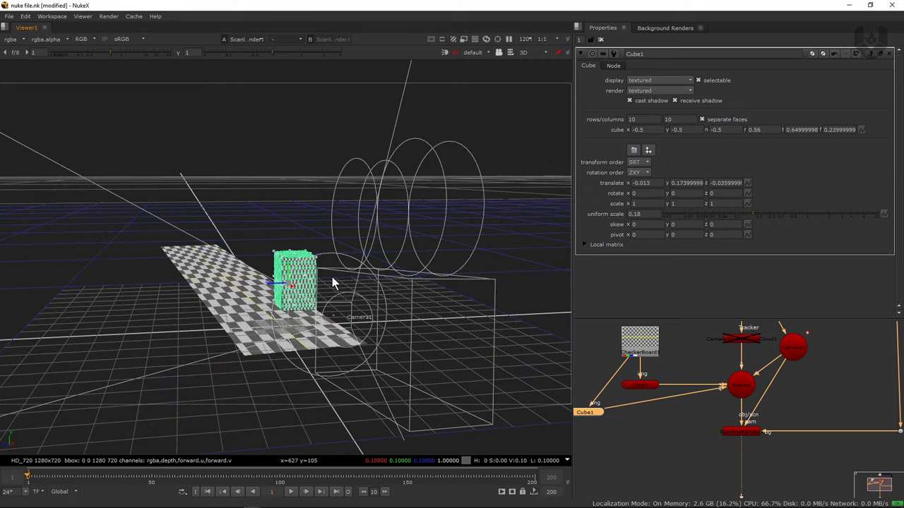
middle_drag(651, 183, 684, 183)
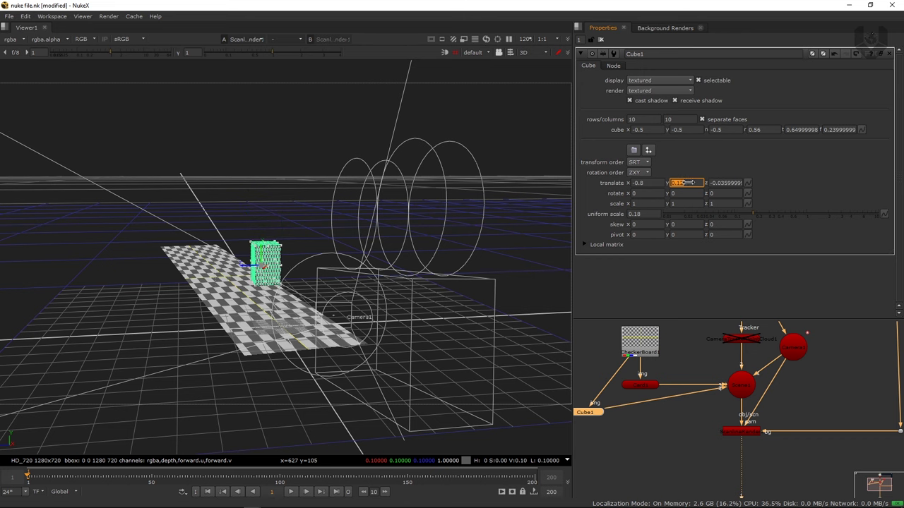
Play the render in 2D without open node properties to check how the cube tracks with the path, and return to frame 1.
key(Tab)
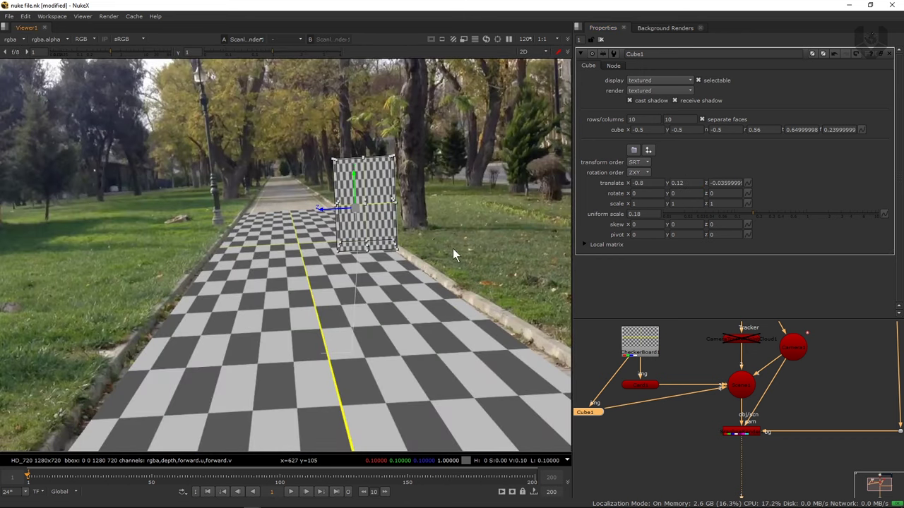
click(600, 40)
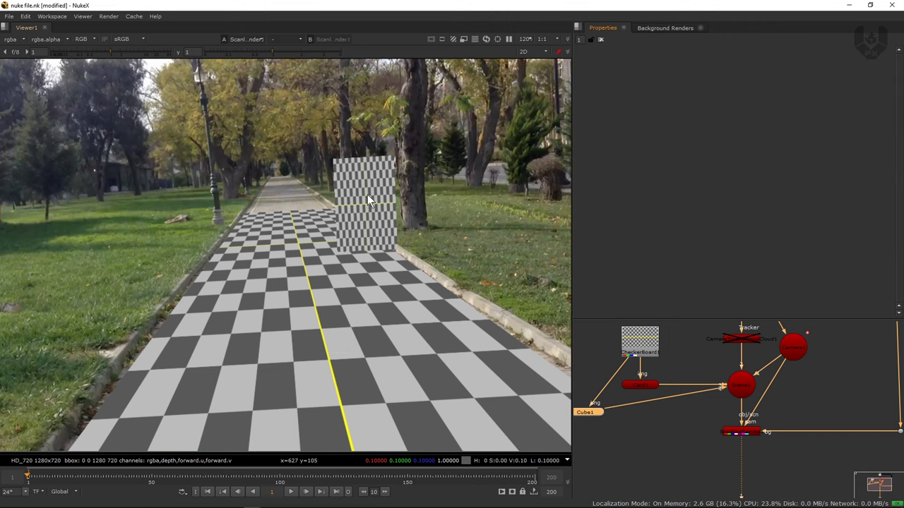
click(291, 492)
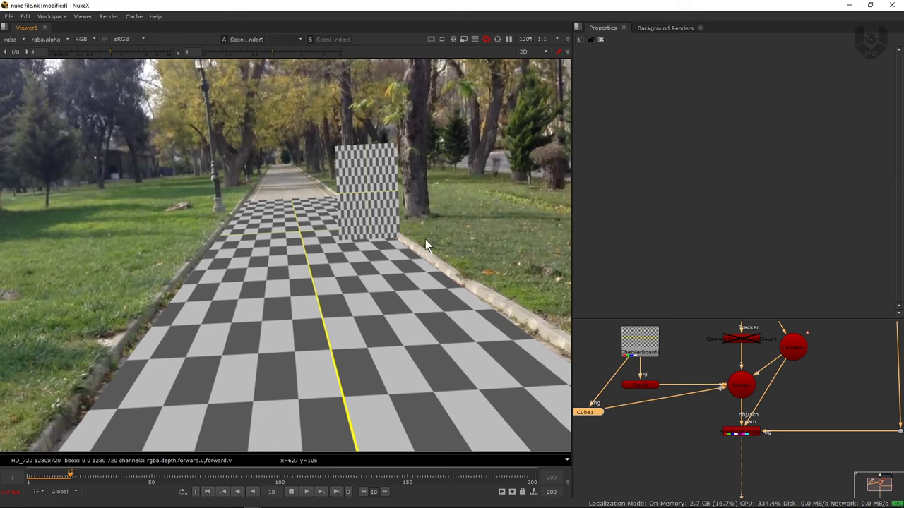
click(291, 492)
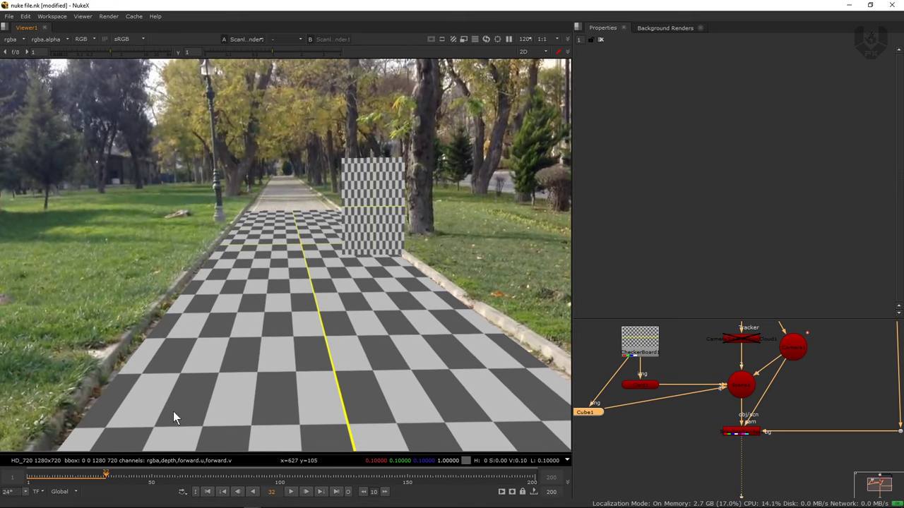
click(207, 492)
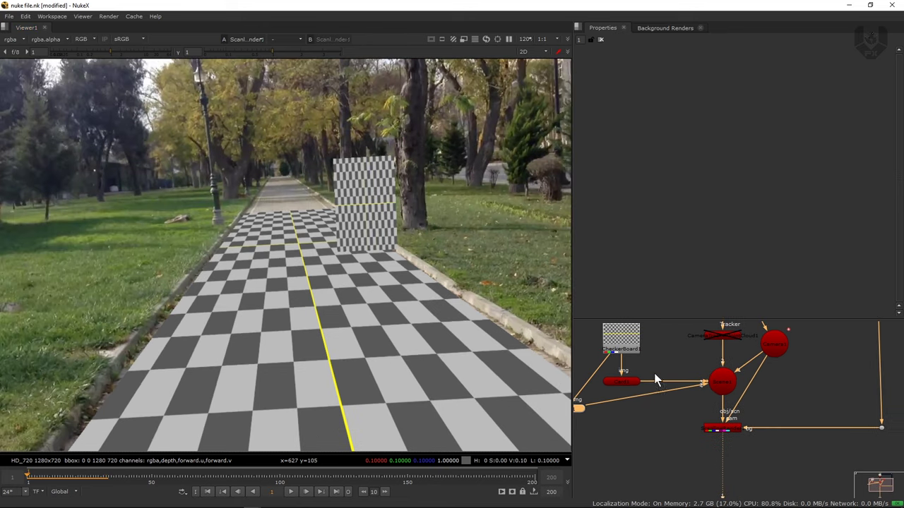
Delete the Cube node from the node graph.
middle_drag(702, 372, 780, 384)
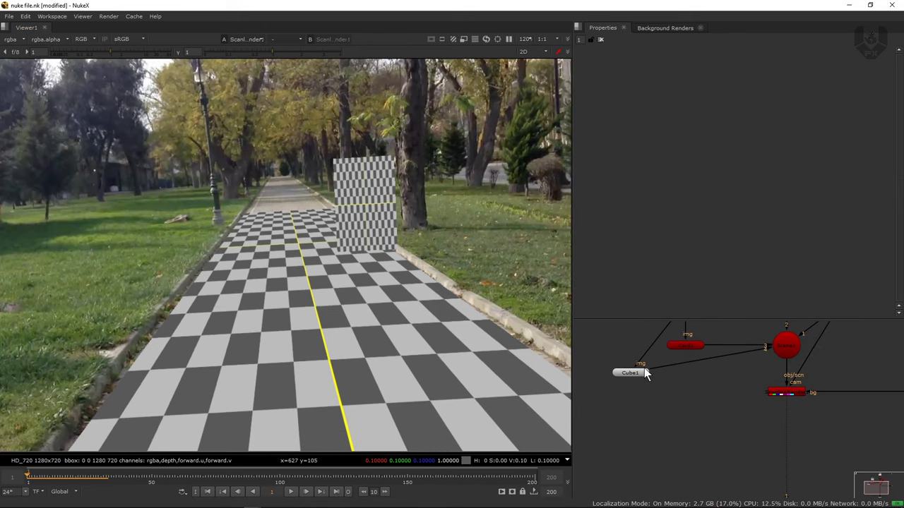
click(647, 372)
key(Delete)
middle_drag(699, 424, 678, 403)
scroll(721, 400, up, 2)
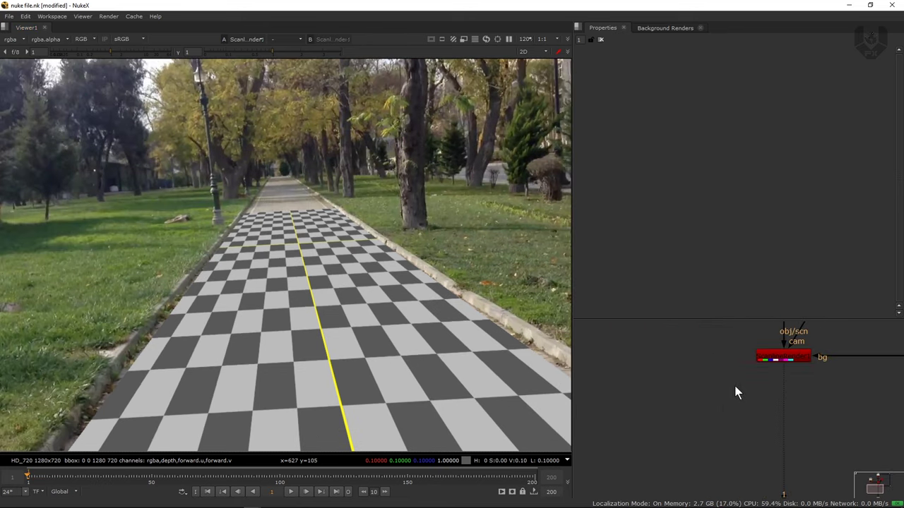
middle_drag(735, 385, 690, 409)
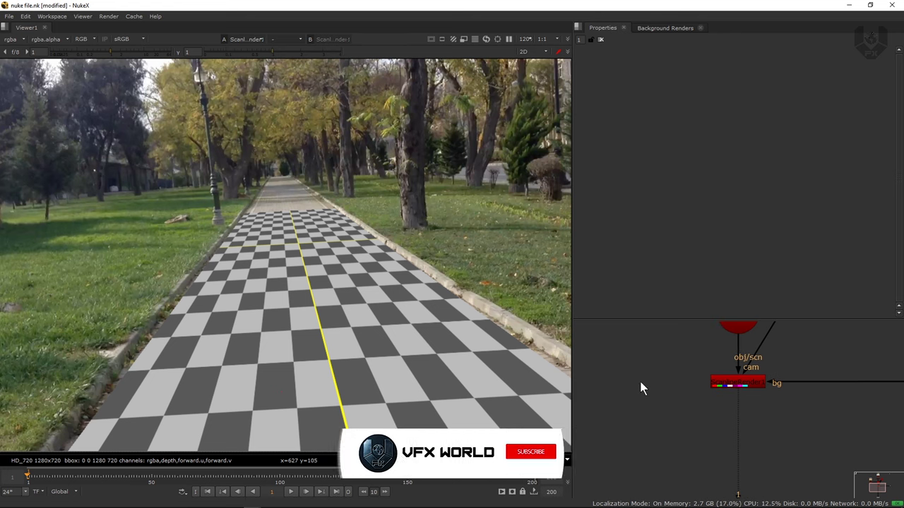
Add a Multiply merge node below the ScanlineRender, with input A from the render and input B from the background footage.
key(Tab)
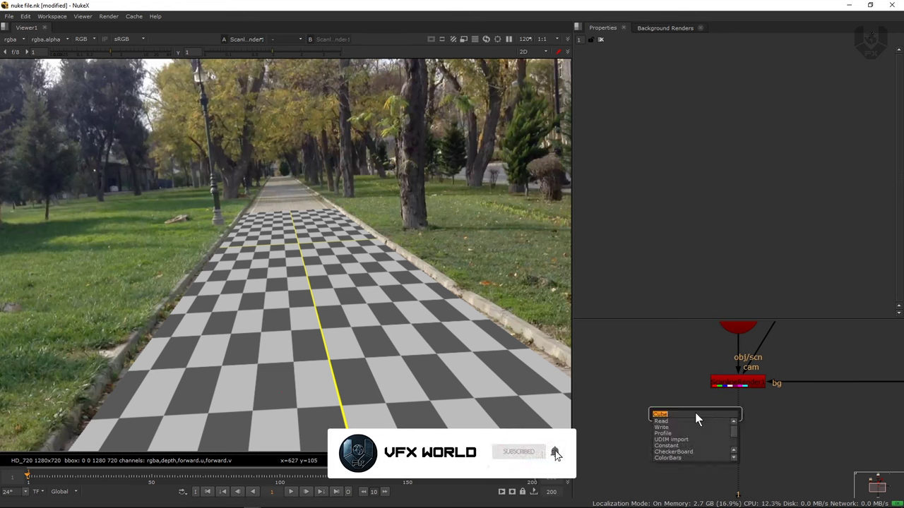
text(mul)
scroll(687, 422, down, 2)
middle_drag(687, 423, 656, 429)
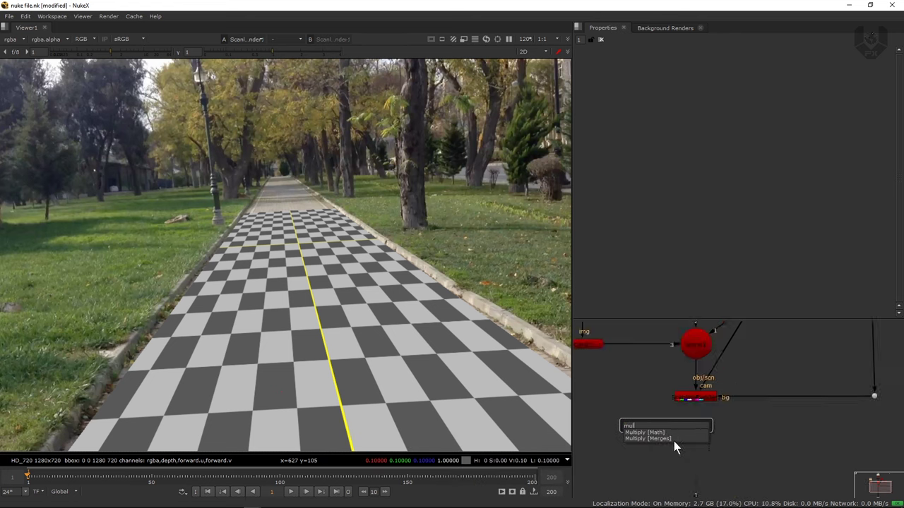
click(673, 439)
drag(663, 430, 874, 396)
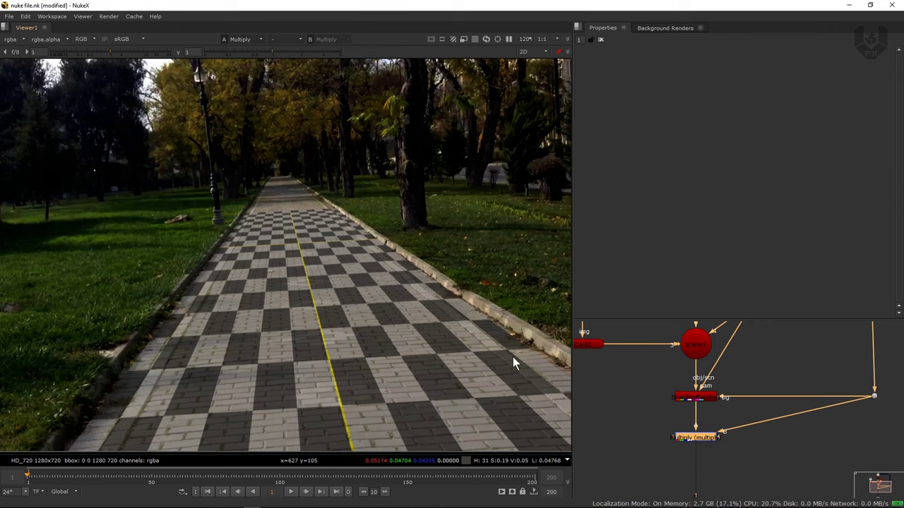
drag(692, 437, 692, 442)
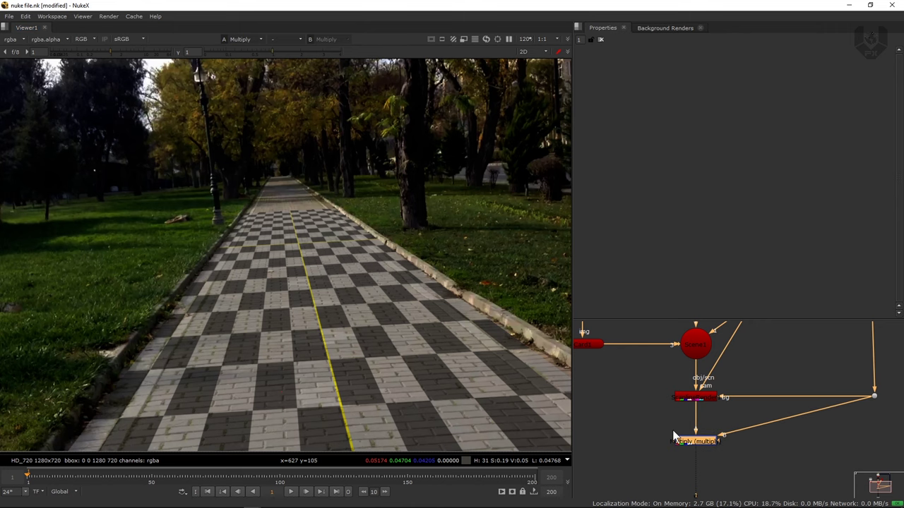
Change the merge operation to copy and set its mix to 0.565 so the checkerboard blends with the paving.
double_click(674, 438)
click(636, 81)
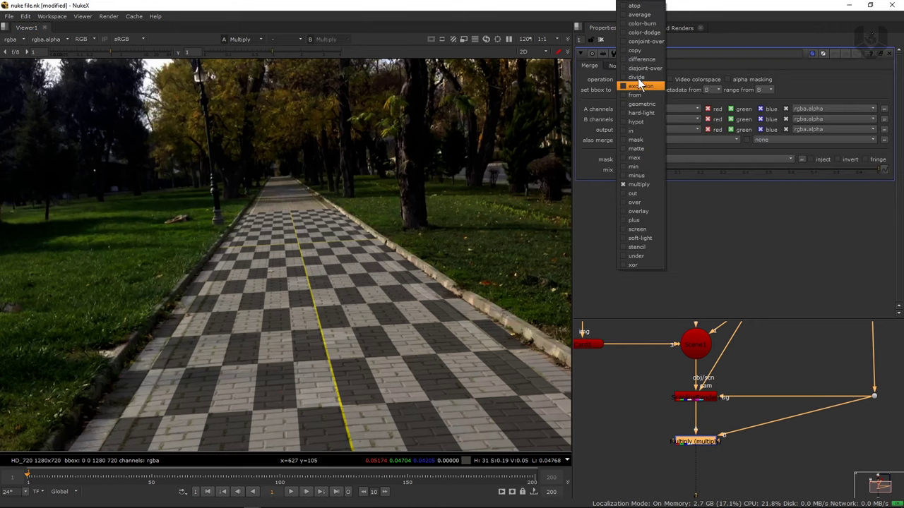
click(644, 51)
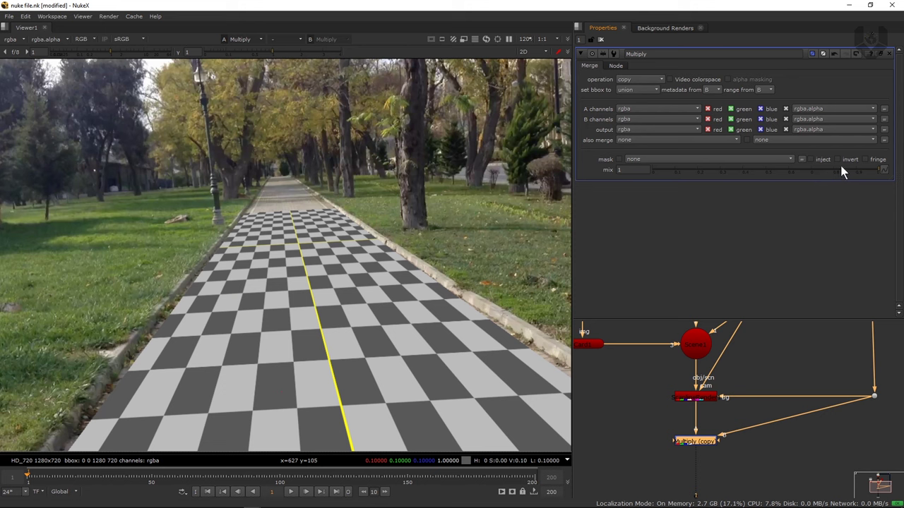
drag(816, 173, 734, 176)
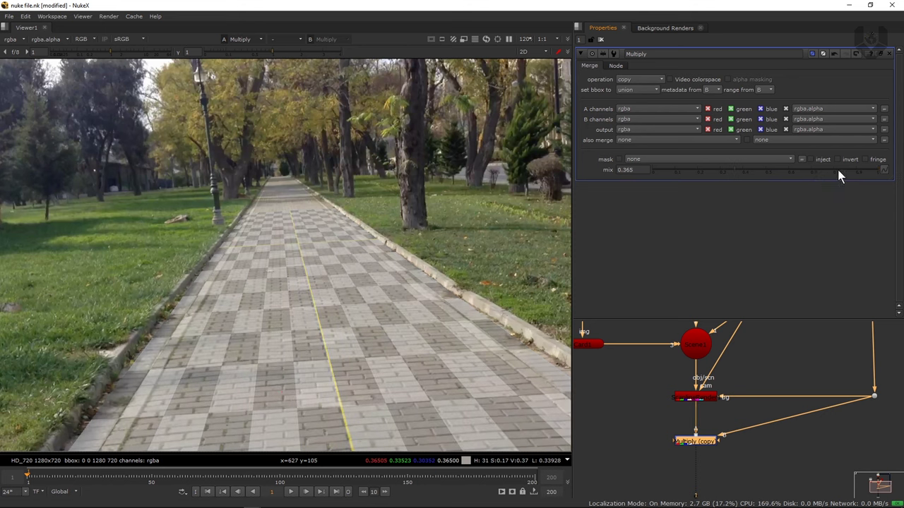
drag(838, 175, 780, 173)
scroll(373, 276, up, 5)
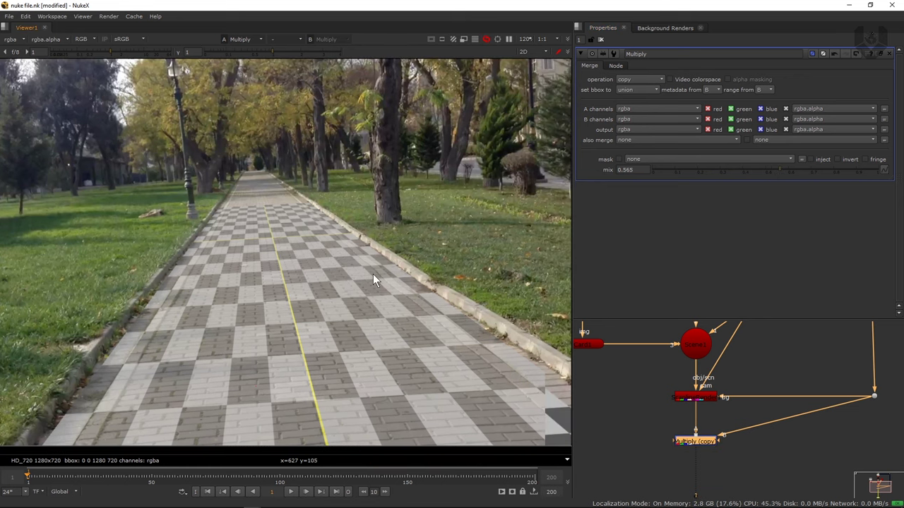
Add a MotionBlur node between the merge node and the Viewer.
middle_drag(668, 395, 679, 336)
click(688, 408)
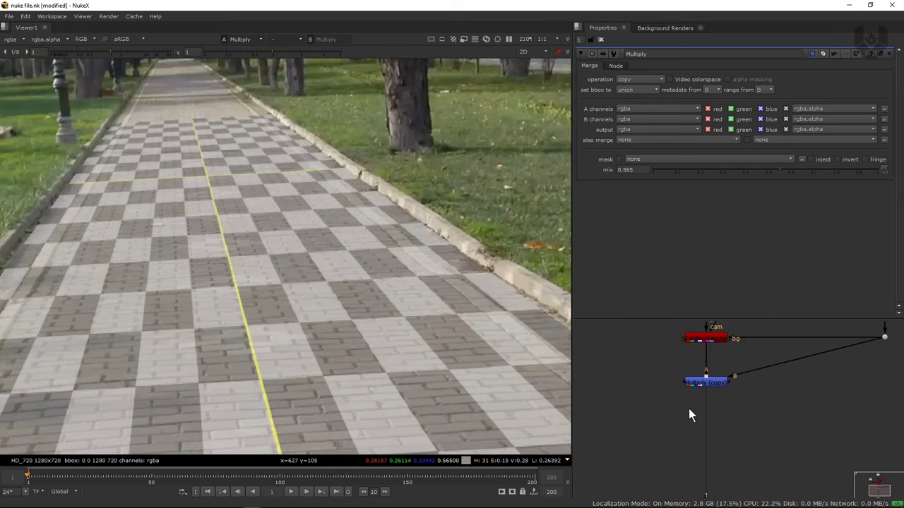
key(Tab)
text(moti)
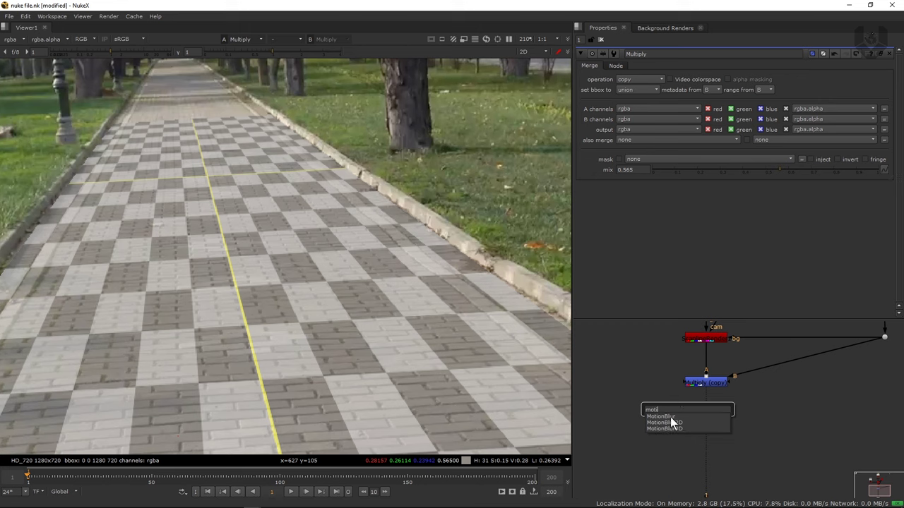
click(673, 416)
drag(677, 409, 710, 423)
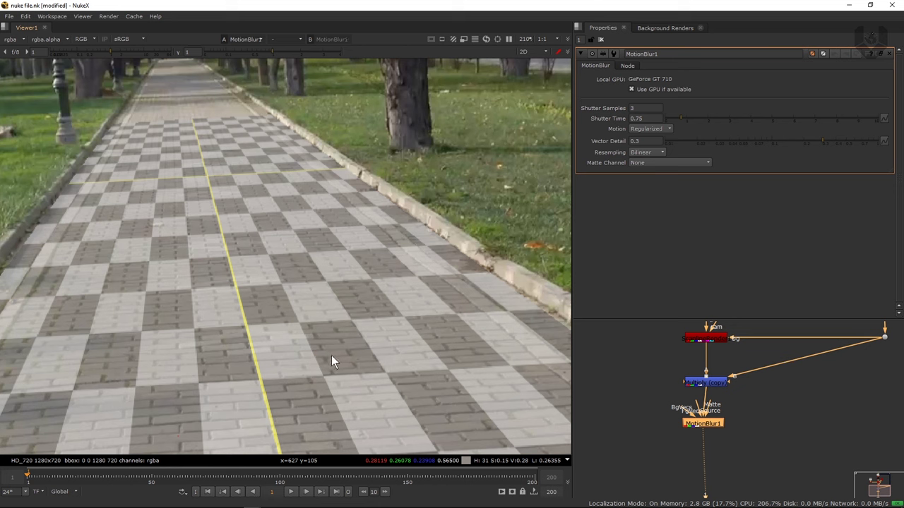
Compare the checkerboard edges at frame 100 with the MotionBlur node disabled and enabled, leaving the node enabled.
click(281, 473)
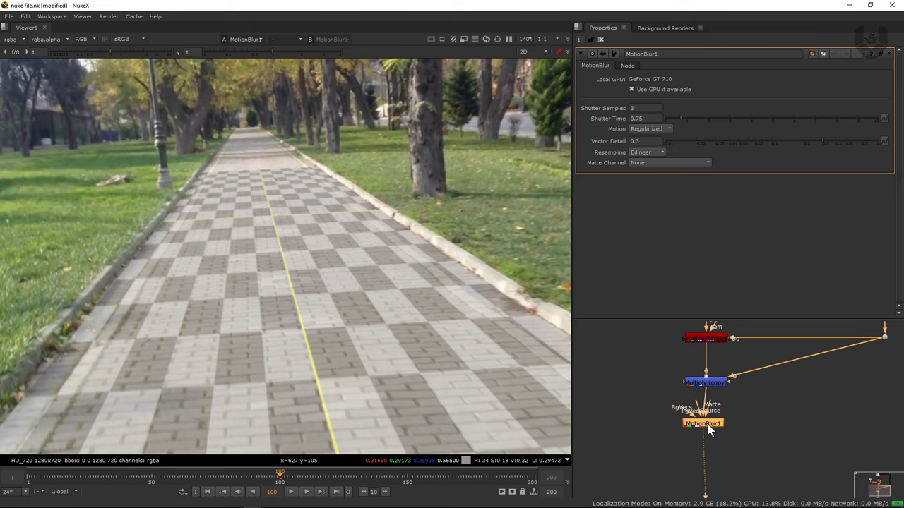
key(d)
scroll(199, 313, up, 6)
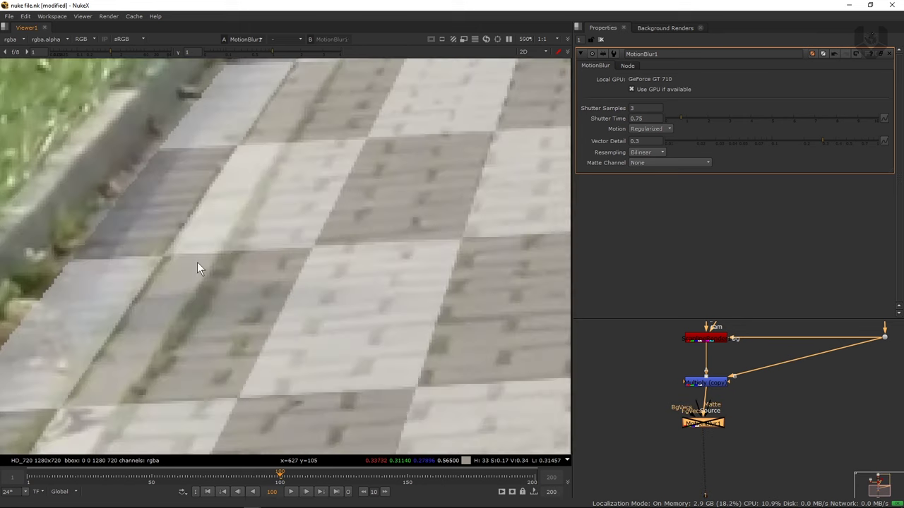
scroll(197, 262, up, 3)
key(d)
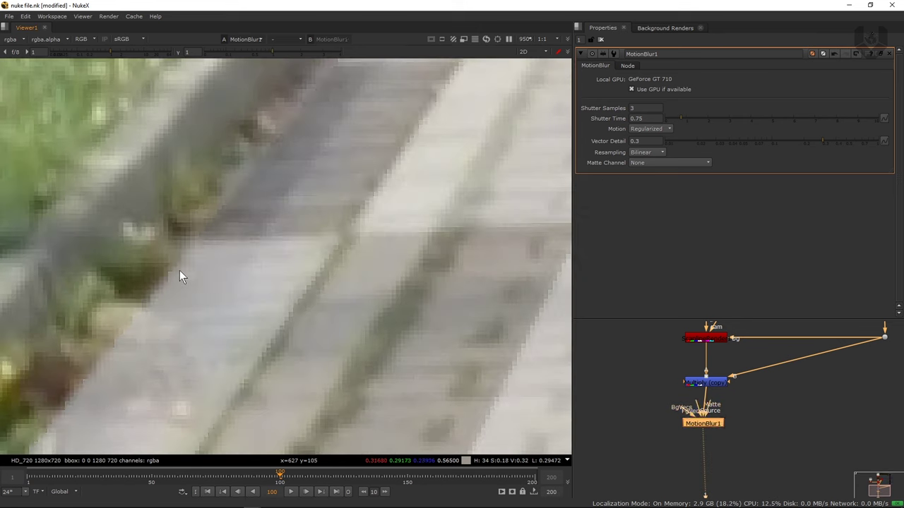
key(d)
scroll(186, 330, down, 7)
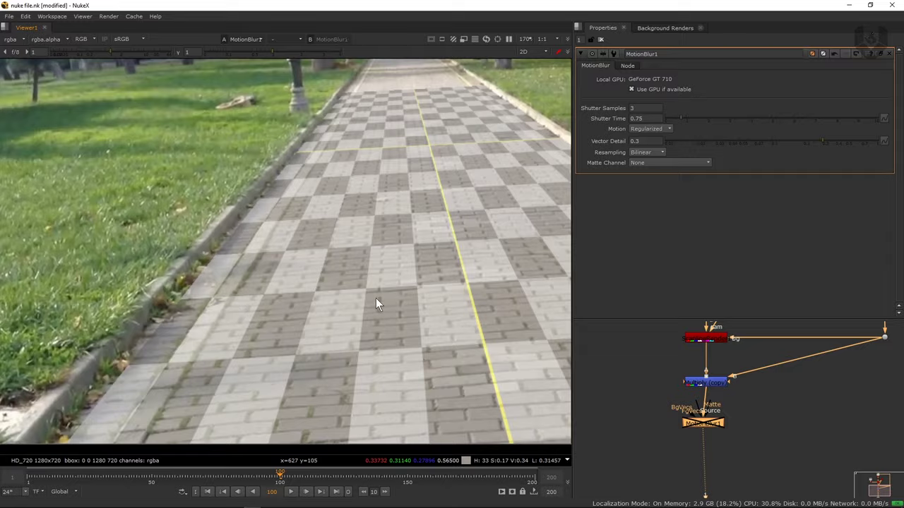
scroll(360, 314, down, 5)
scroll(350, 327, up, 3)
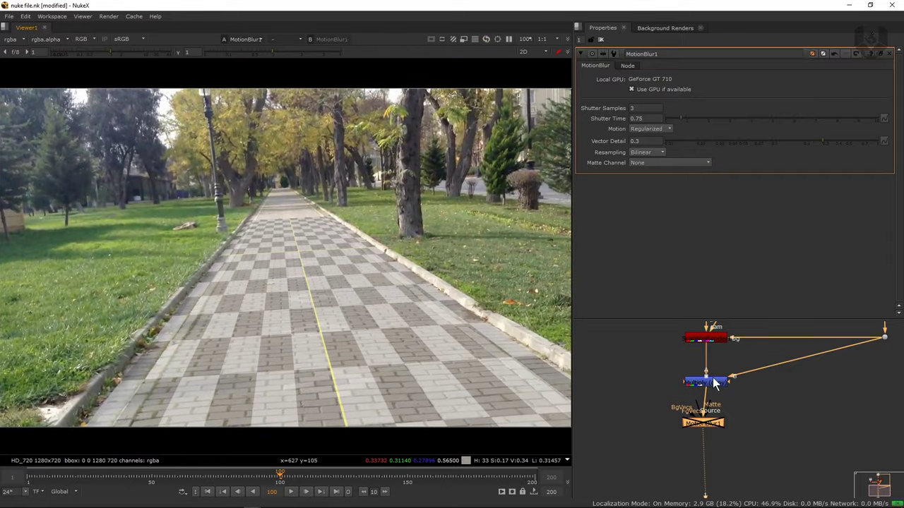
scroll(716, 383, down, 1)
key(d)
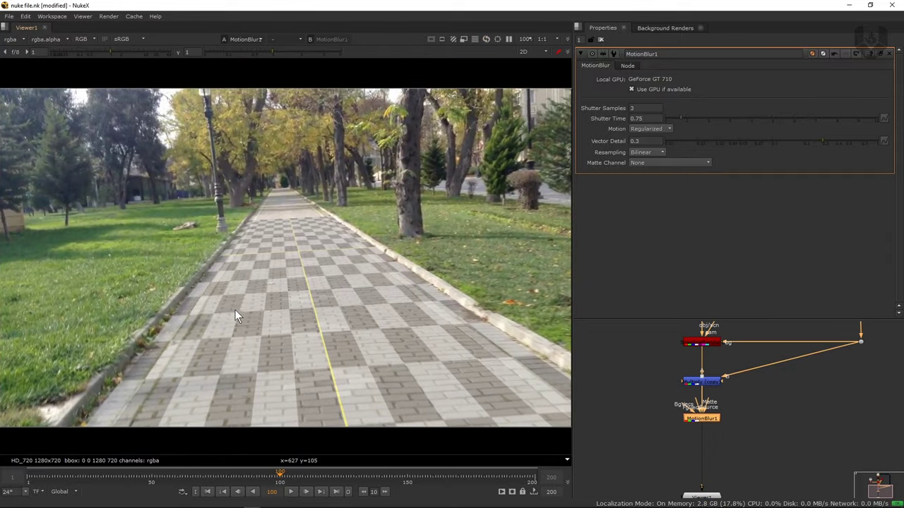